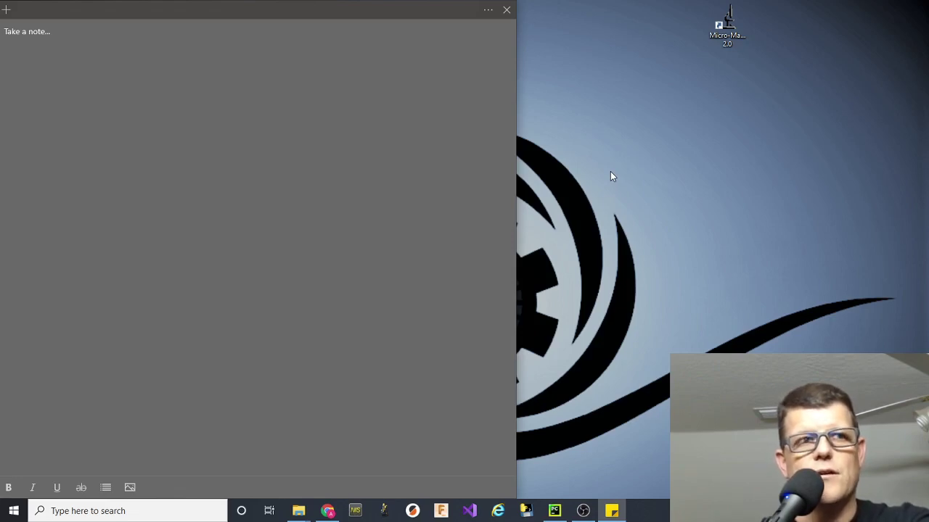
Step: Check in Device Manager which COM port the USB Serial Device uses, and close Device Manager
right_click(10, 516)
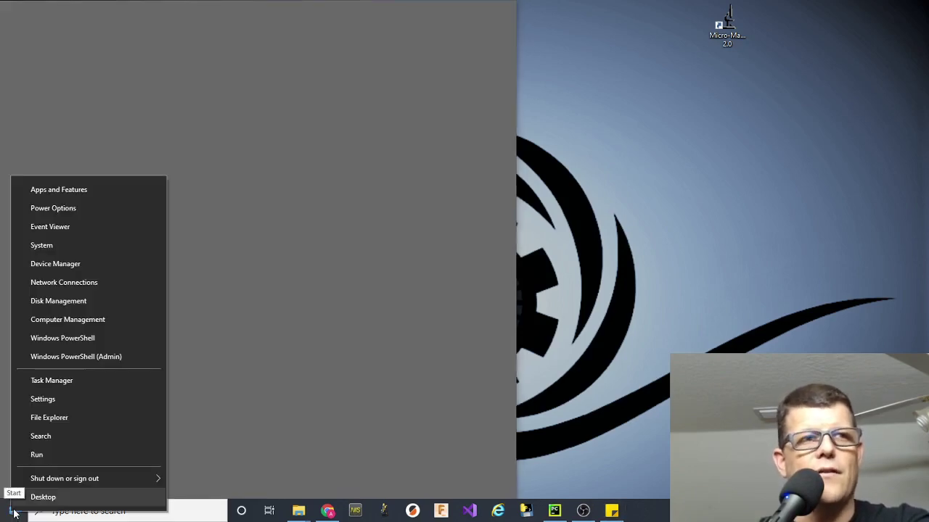
left_click(80, 267)
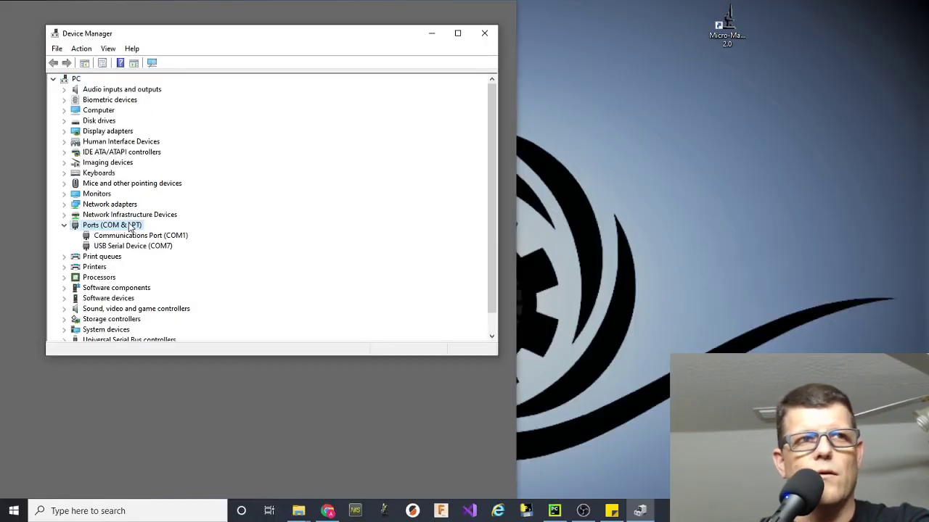
left_click(160, 247)
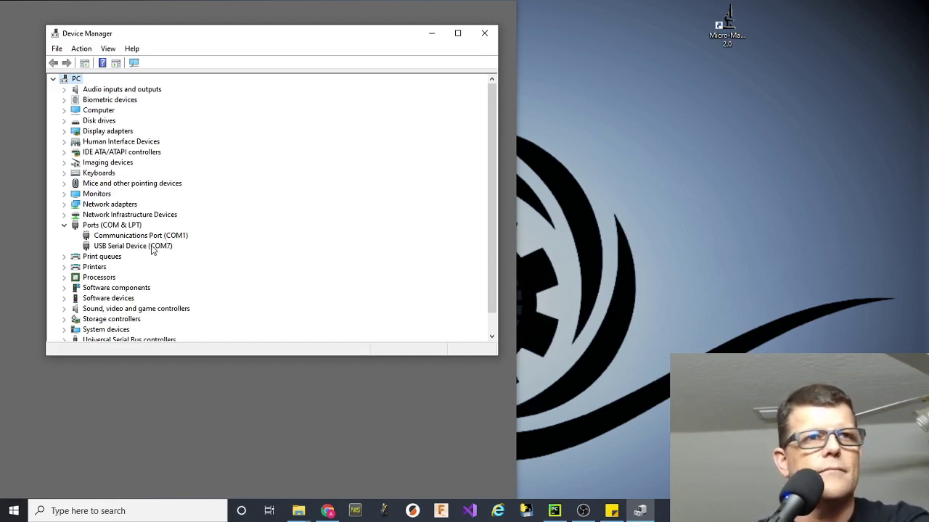
left_click(152, 248)
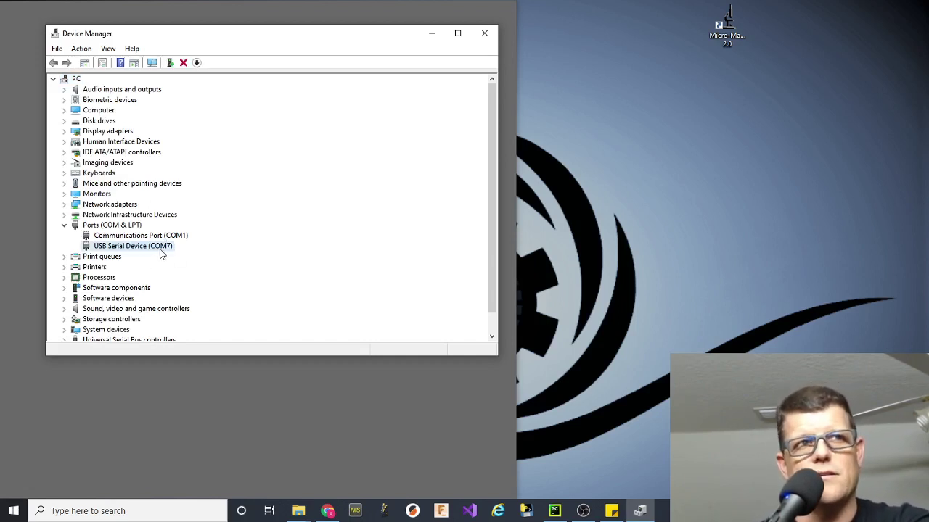
left_click(485, 33)
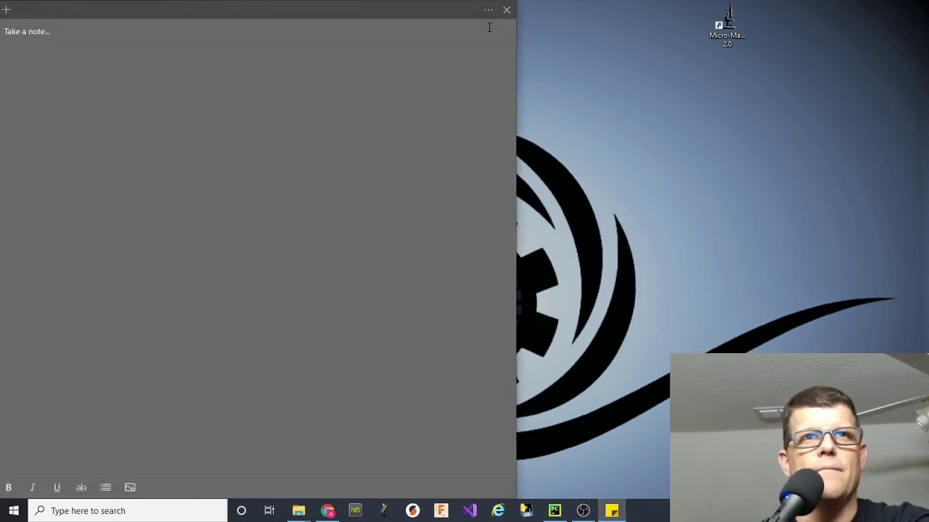
Step: Launch Micro-Manager 2.0 with the MMConfig_demo.cfg configuration and move its main window clear of the note
double_click(728, 36)
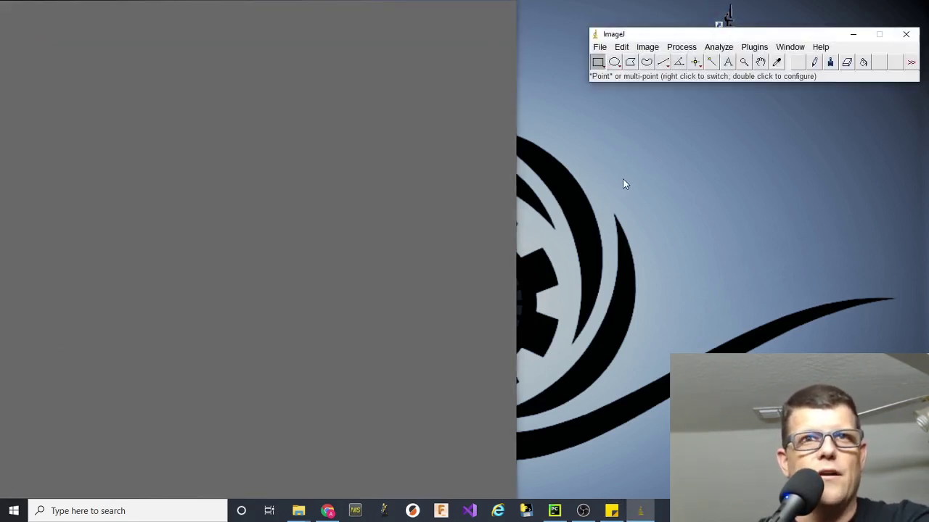
left_click(516, 405)
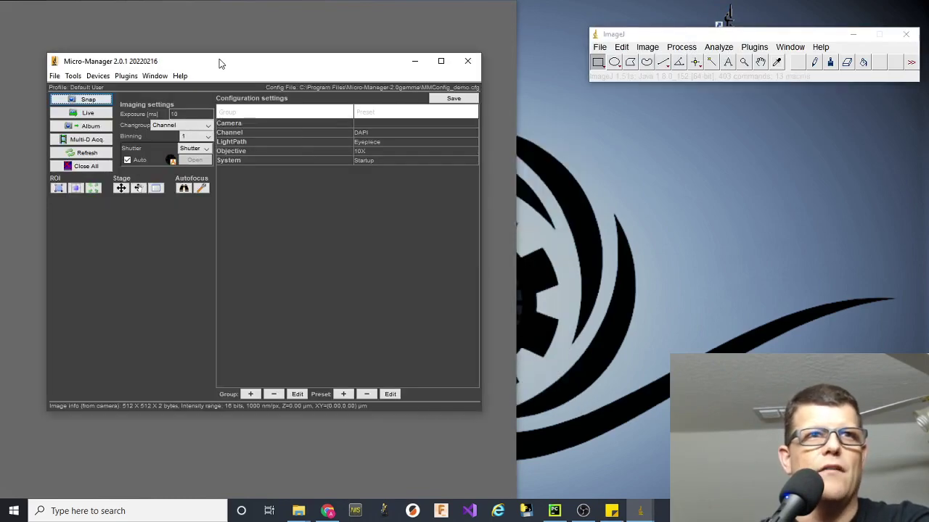
left_click_drag(221, 64, 459, 103)
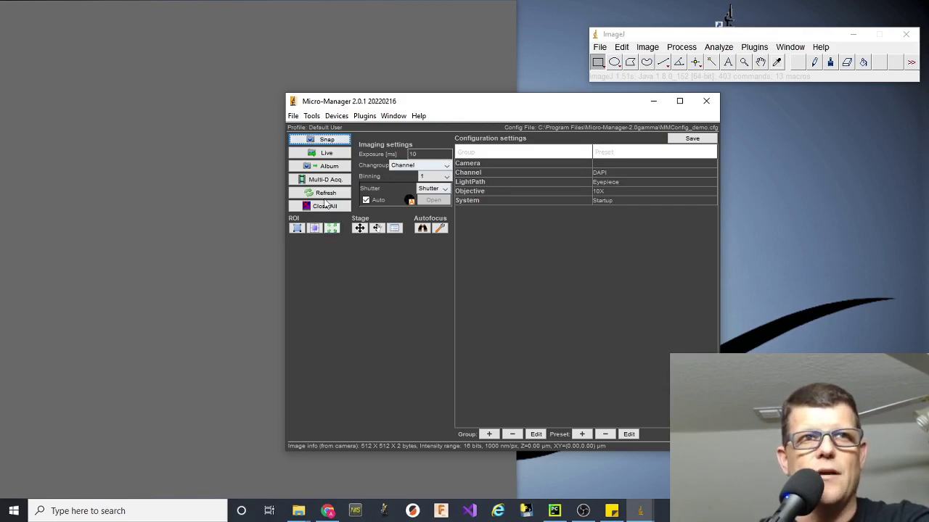
Step: Snap a test image with the demo camera, view the preview and close it
left_click(333, 139)
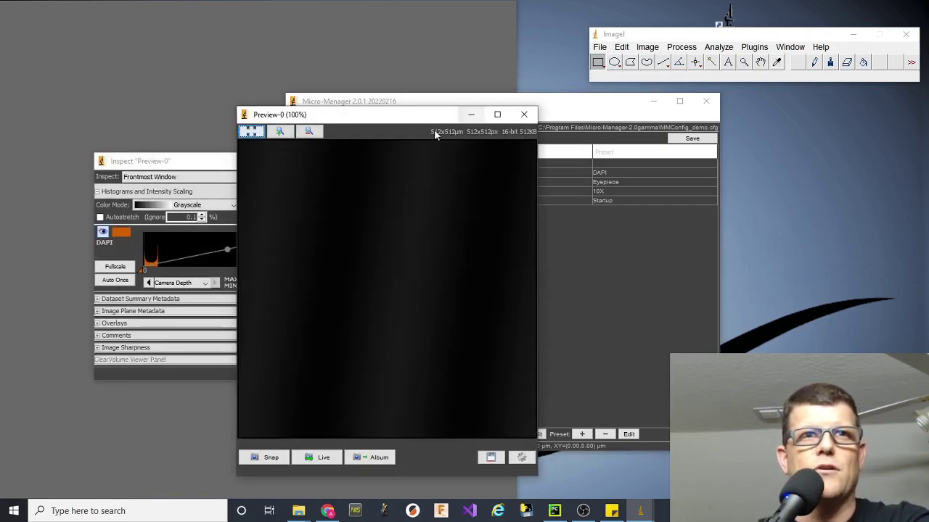
left_click_drag(434, 117, 358, 121)
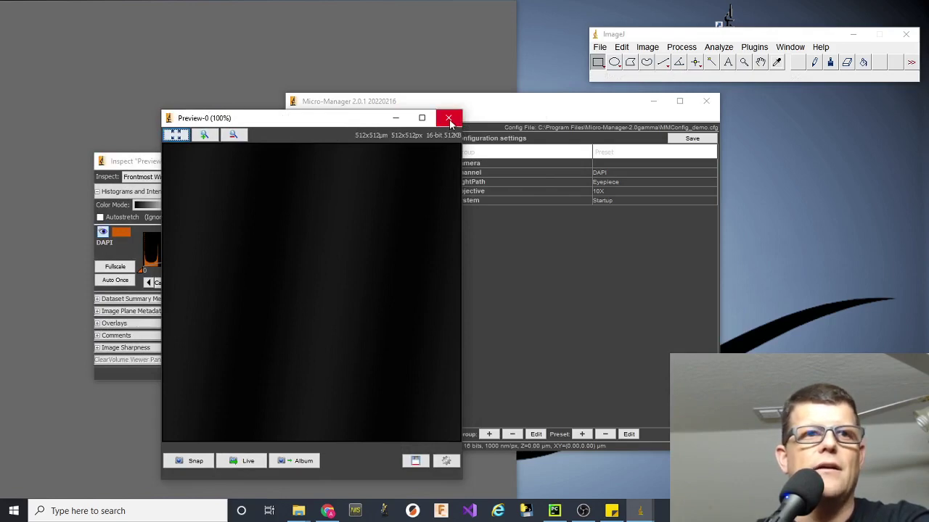
left_click(449, 118)
left_click(313, 159)
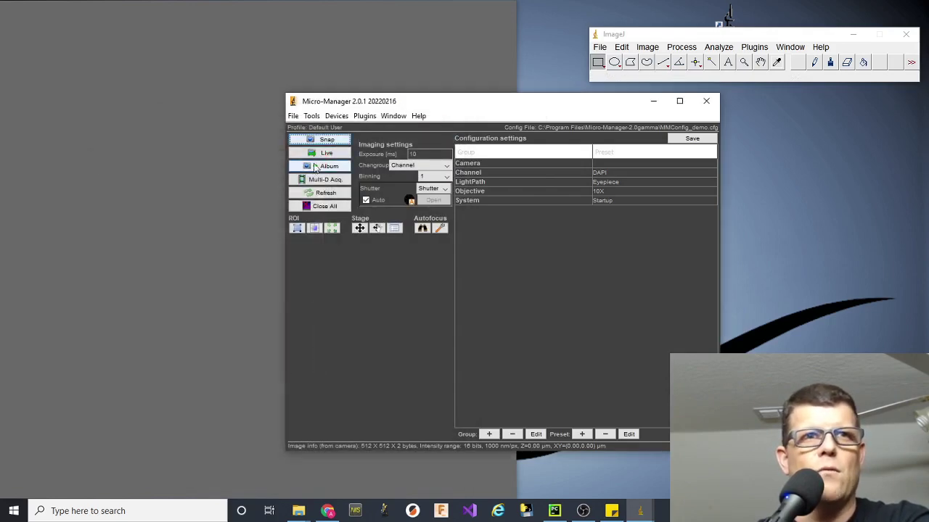
Step: Start the Hardware Configuration Wizard on the existing MMConfig_demo.cfg and advance to adding or removing devices
left_click(337, 117)
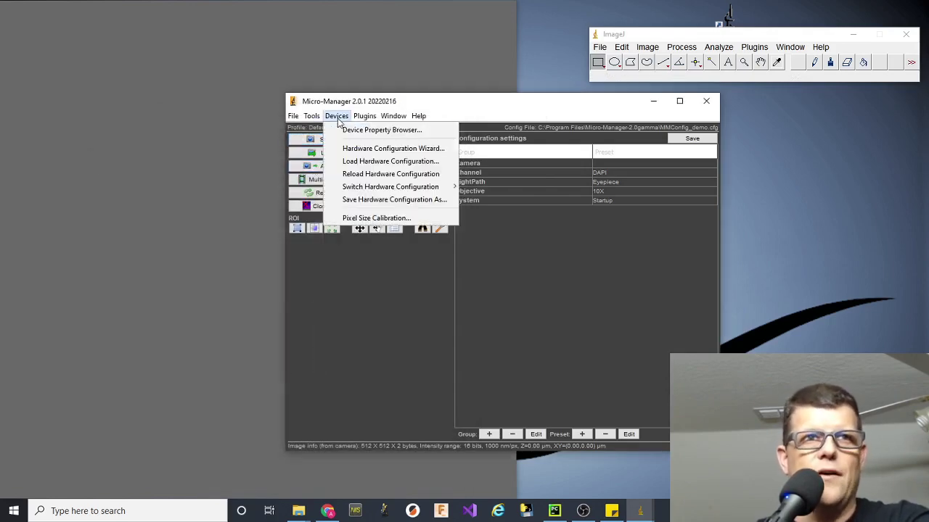
left_click(370, 150)
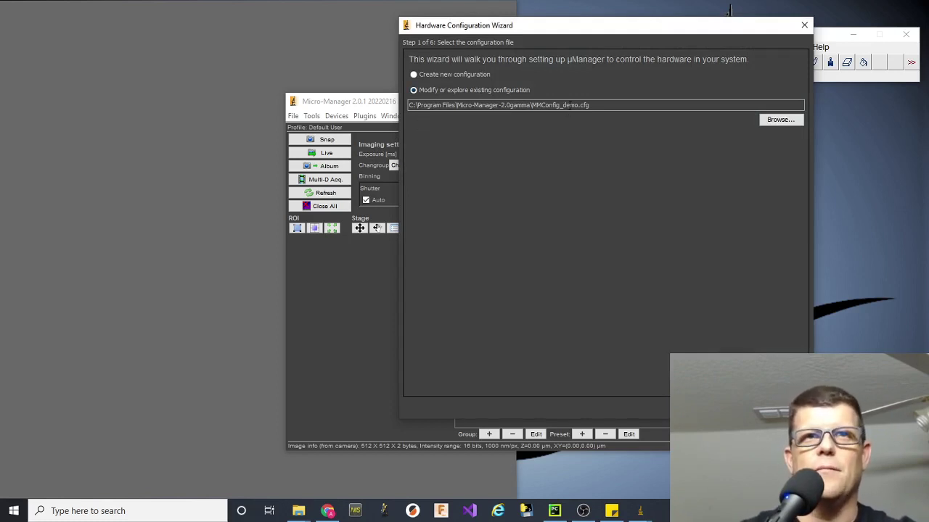
left_click(733, 408)
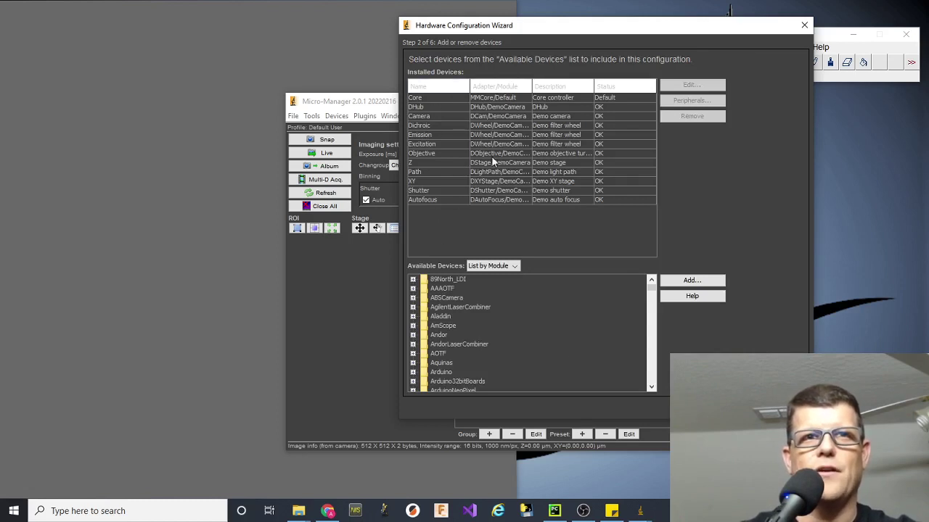
left_click(456, 167)
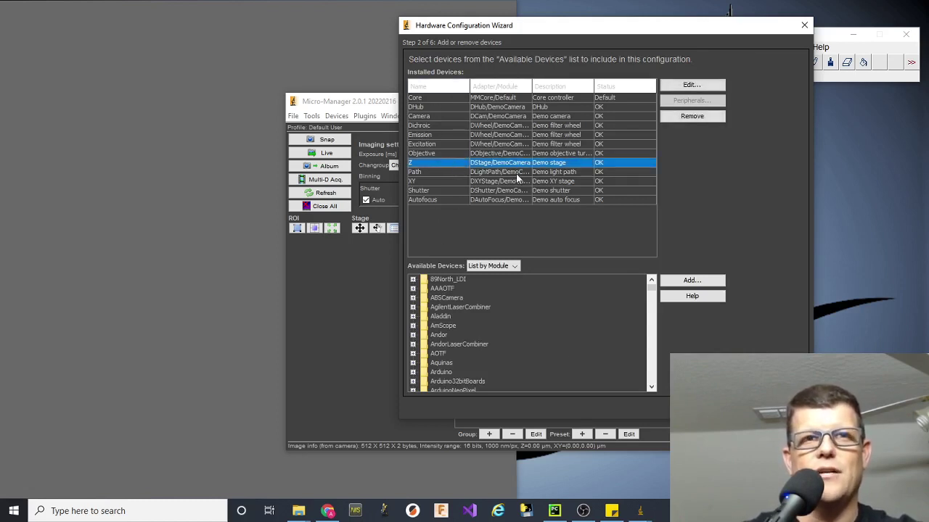
Step: Find the TriggerScopeMM module among the available devices and add its required TriggerScopeMM-Hub
left_click(439, 347)
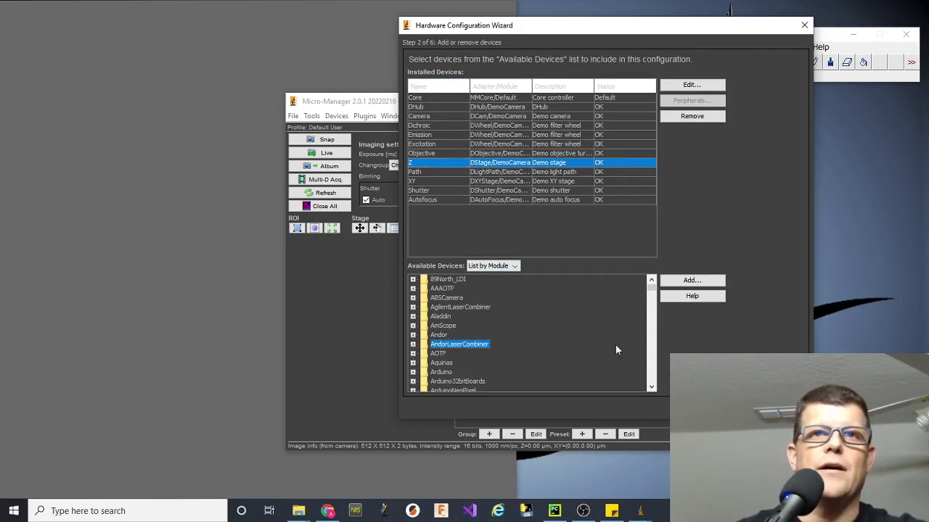
left_click_drag(655, 293, 653, 353)
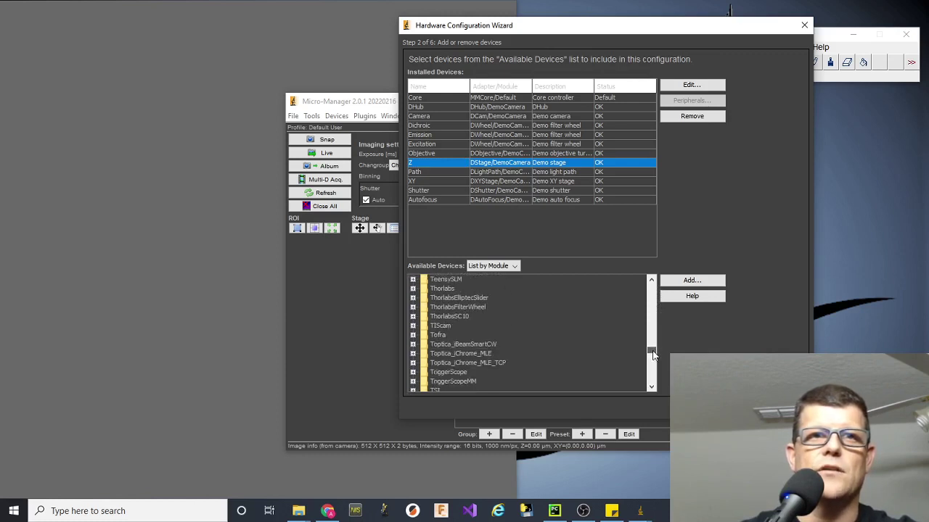
left_click(465, 381)
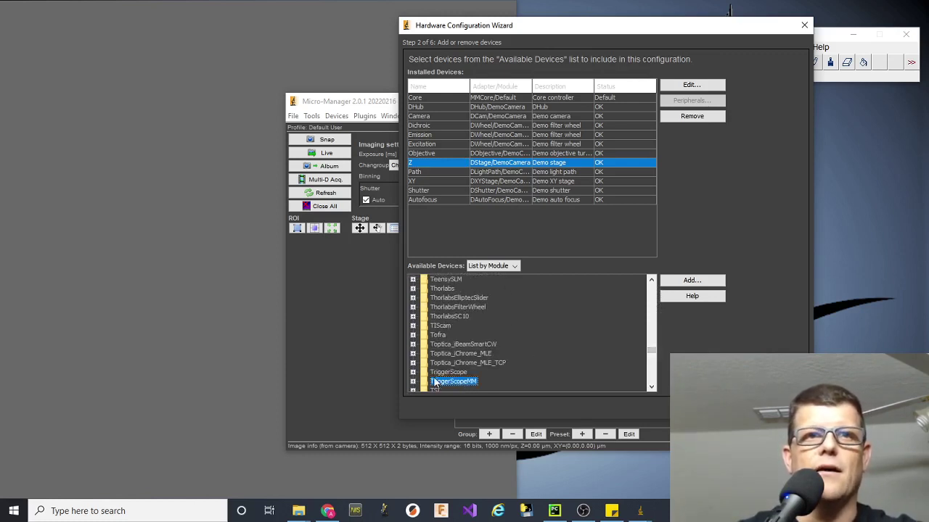
scroll(435, 375, "down", 2)
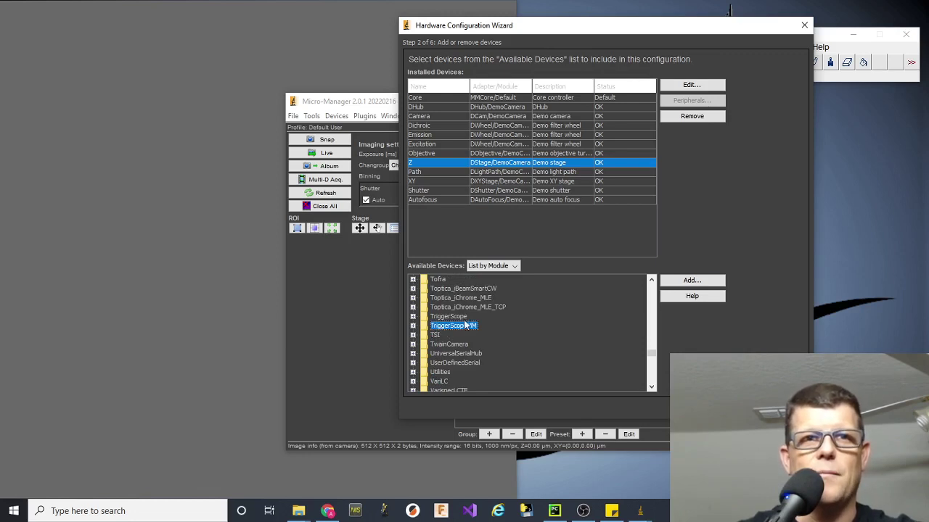
left_click(414, 326)
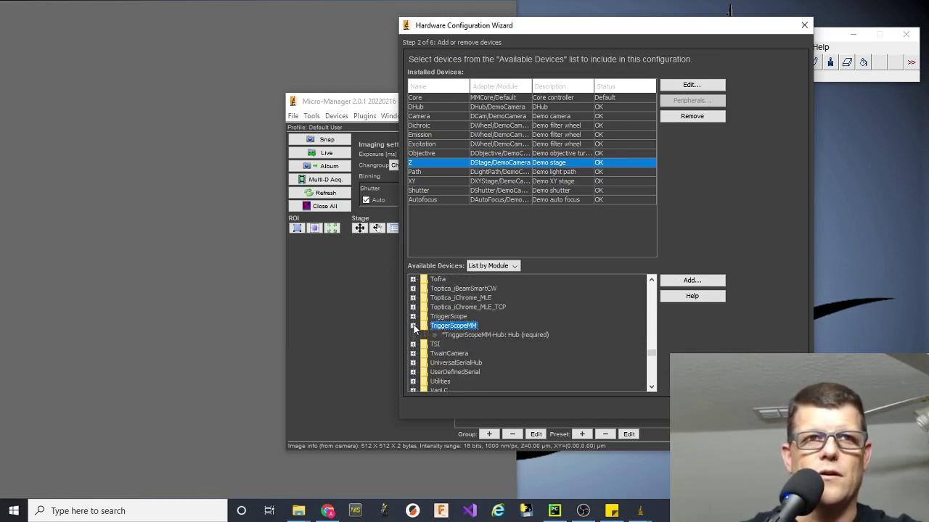
left_click(462, 334)
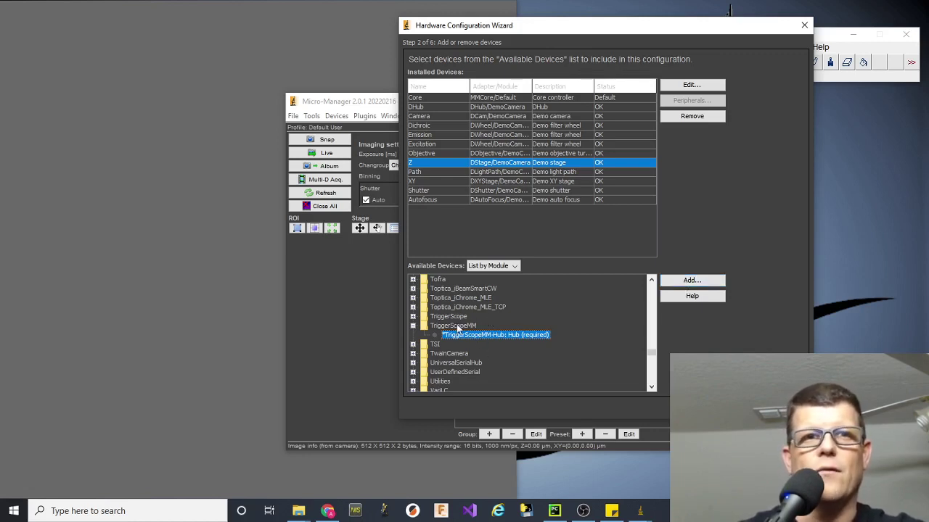
left_click(685, 281)
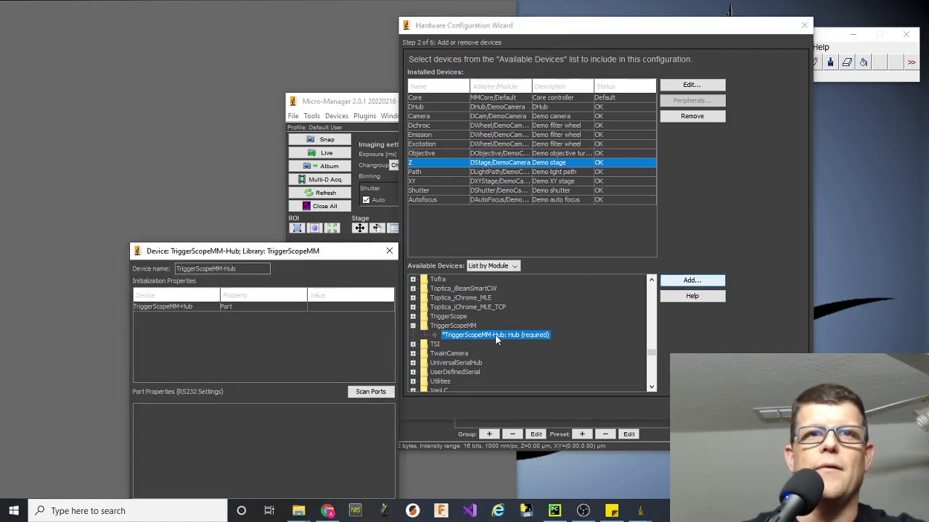
Step: Set the TriggerScopeMM-Hub's port to COM7 and its baud rate to 115200
left_click_drag(338, 255, 346, 173)
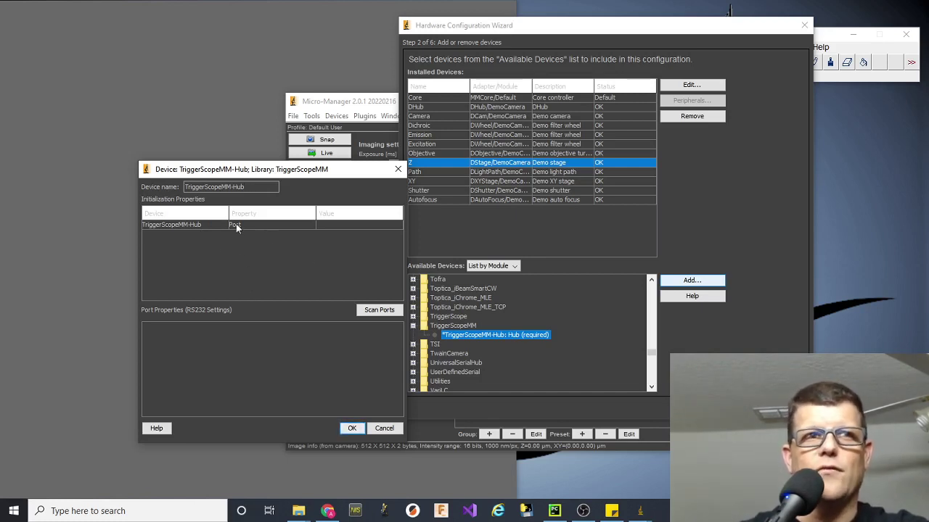
left_click(329, 225)
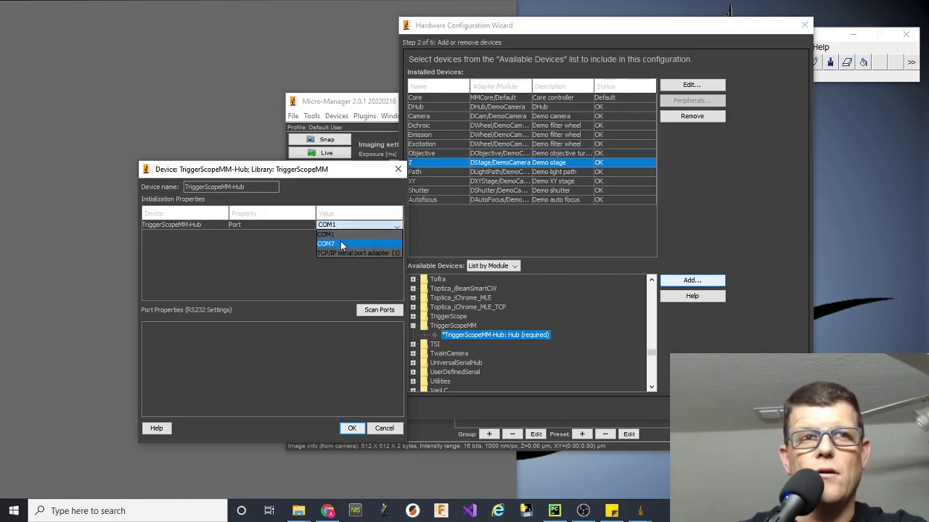
left_click(338, 245)
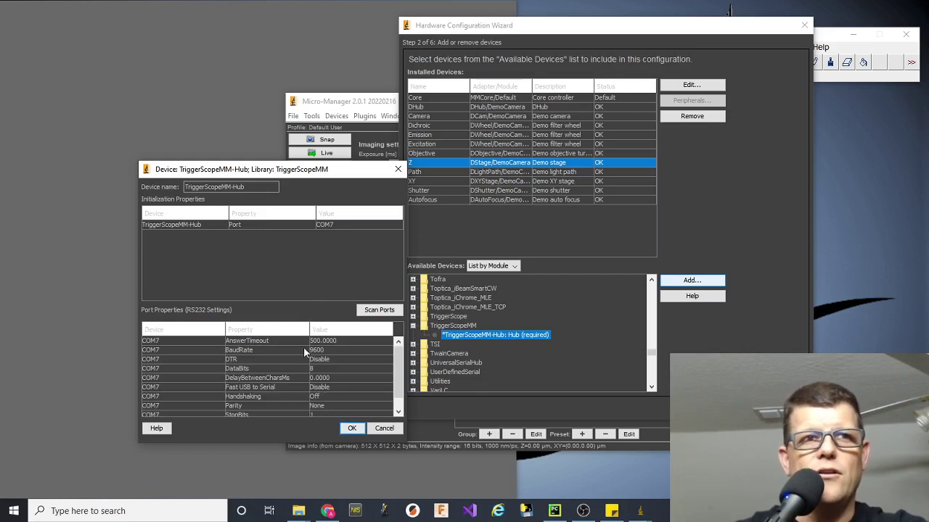
left_click(321, 351)
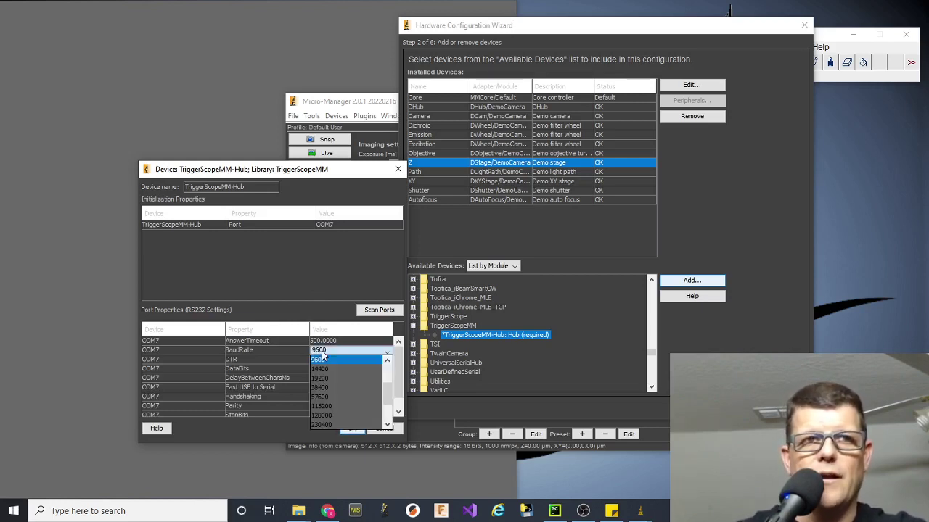
left_click(335, 406)
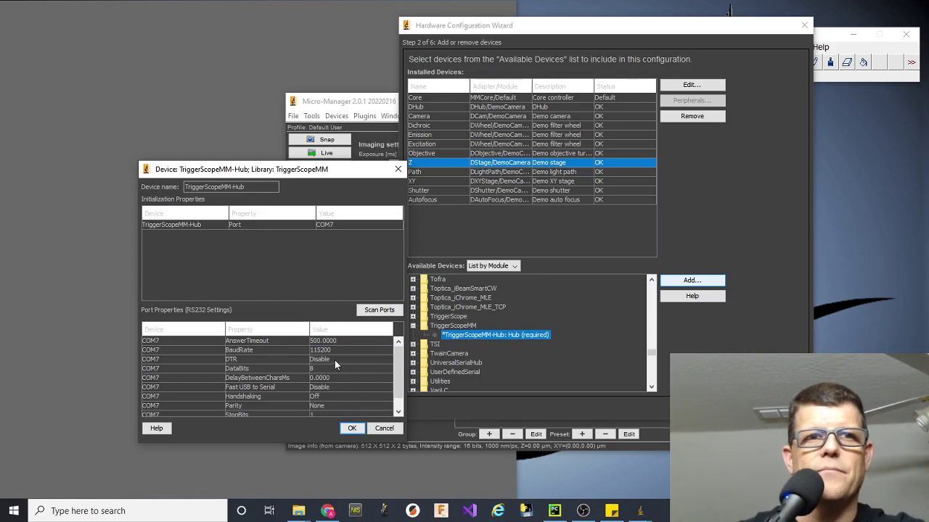
Step: Enable Fast USB to Serial for COM7 and confirm the TriggerScopeMM-Hub settings
scroll(334, 360, "down", 1)
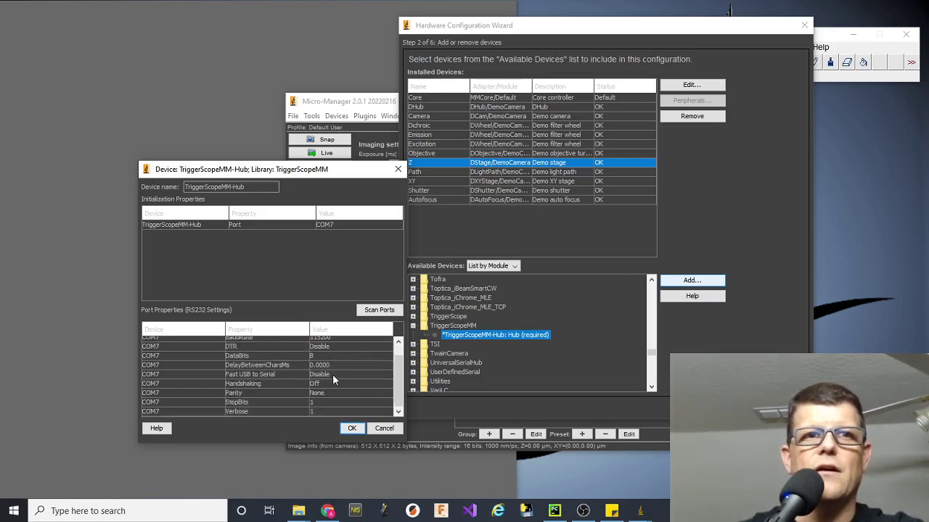
left_click(333, 374)
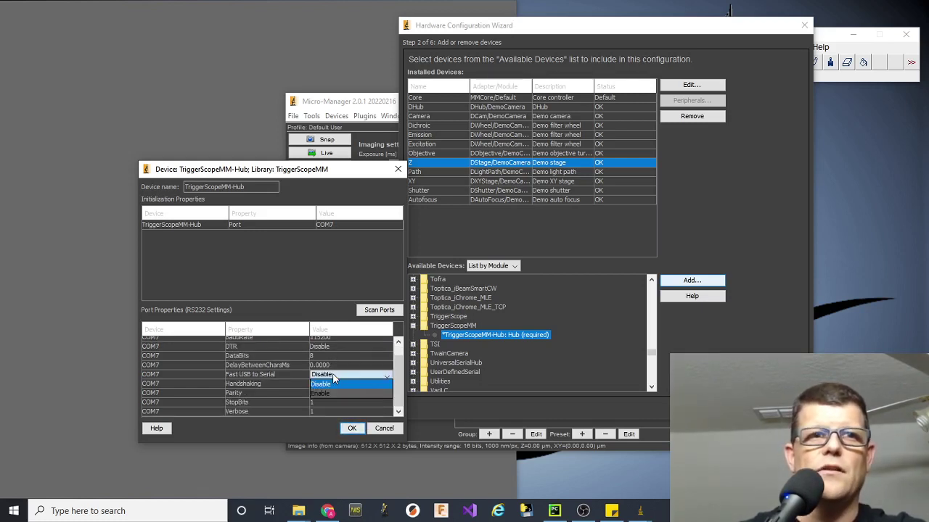
left_click(331, 391)
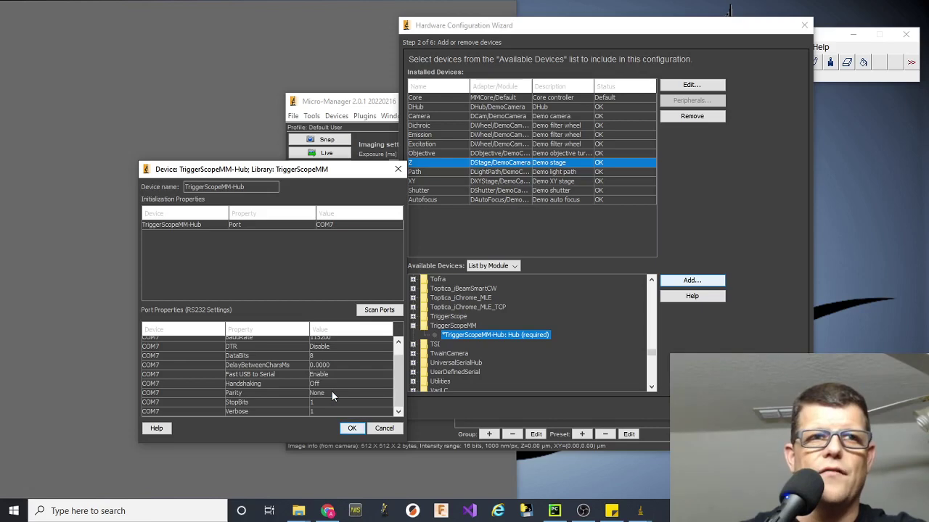
left_click(354, 429)
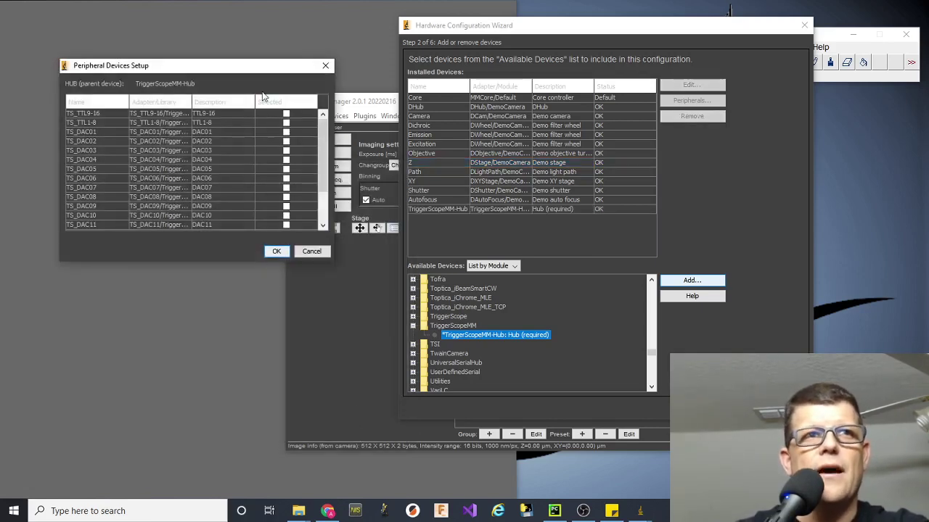
Step: Widen the Adapter/Library column of the TriggerScopeMM-Hub peripheral list enough to read the full entries
left_click_drag(253, 69, 311, 255)
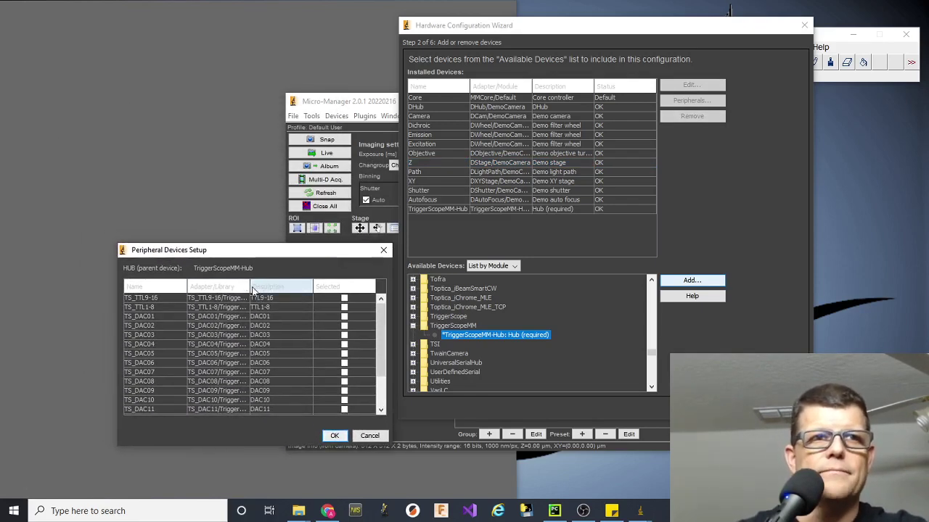
left_click_drag(251, 287, 274, 286)
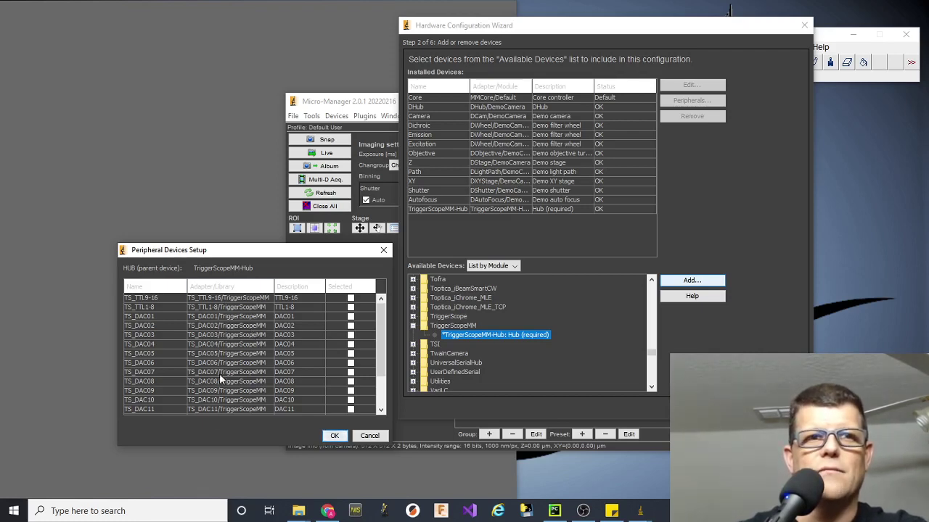
left_click_drag(244, 253, 195, 117)
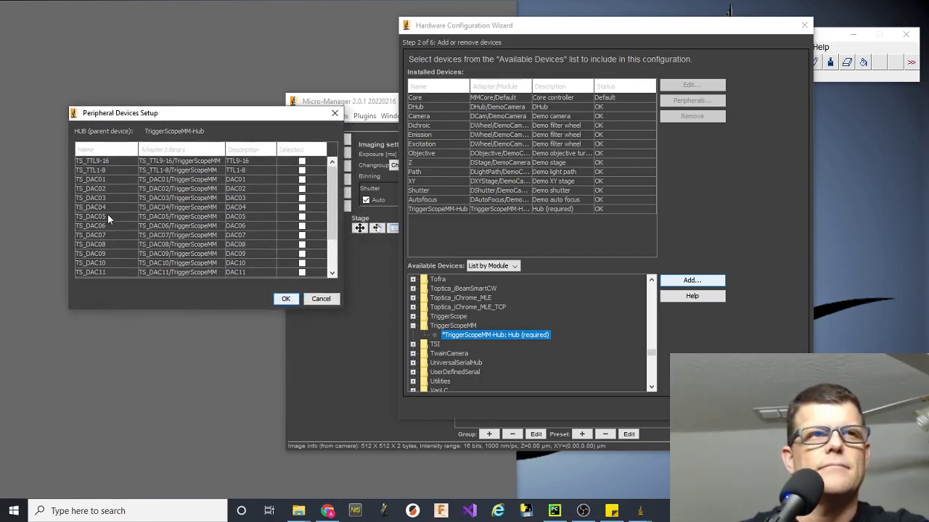
Step: Include the TS_TTL1-8 peripheral in the hub's device selection and leave TS_TTL9-16 unselected
left_click(253, 160)
left_click(260, 167)
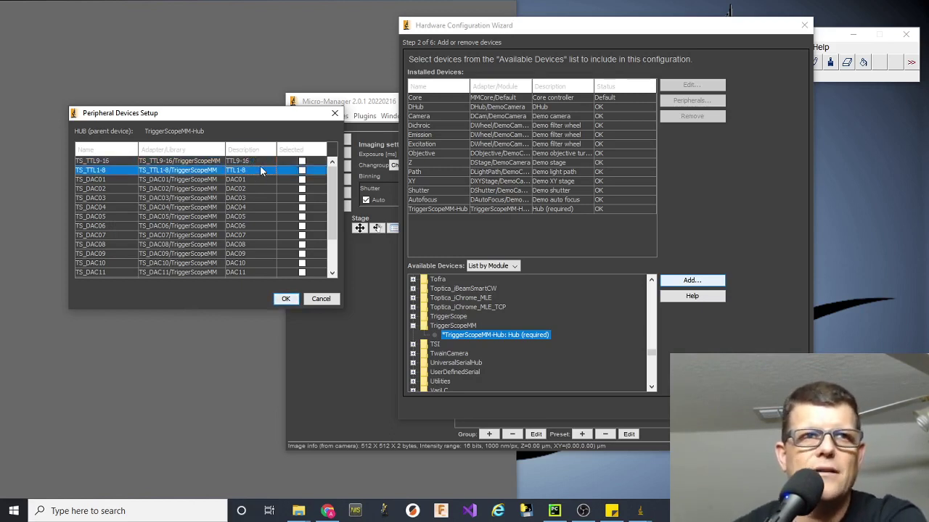
left_click(270, 161)
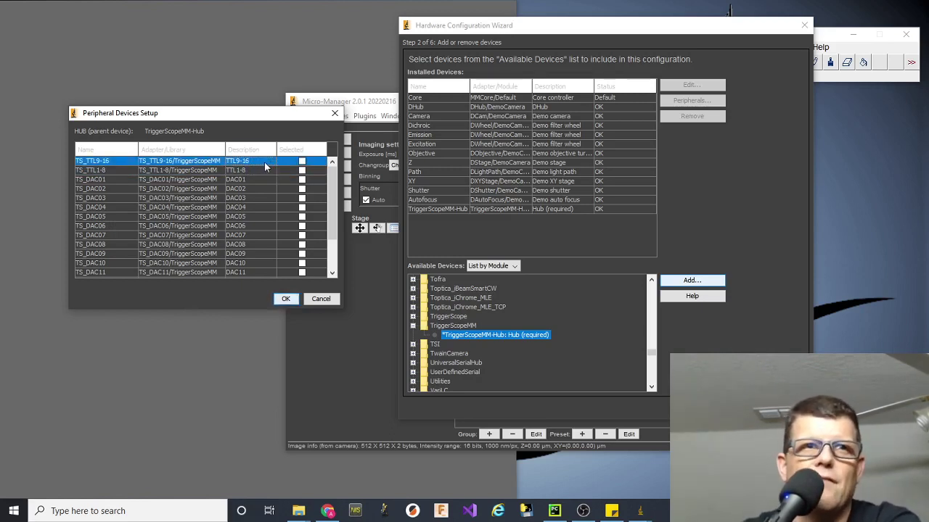
left_click(303, 170)
left_click(301, 161)
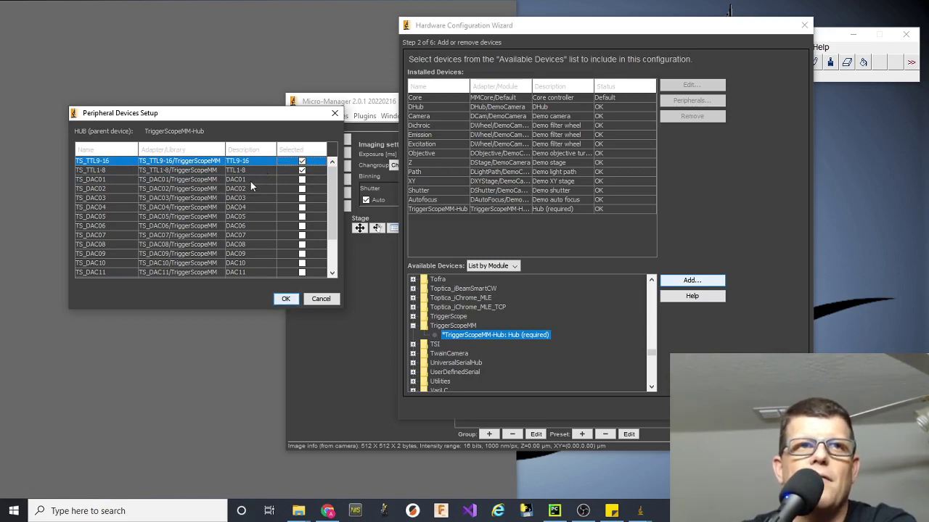
left_click(302, 169)
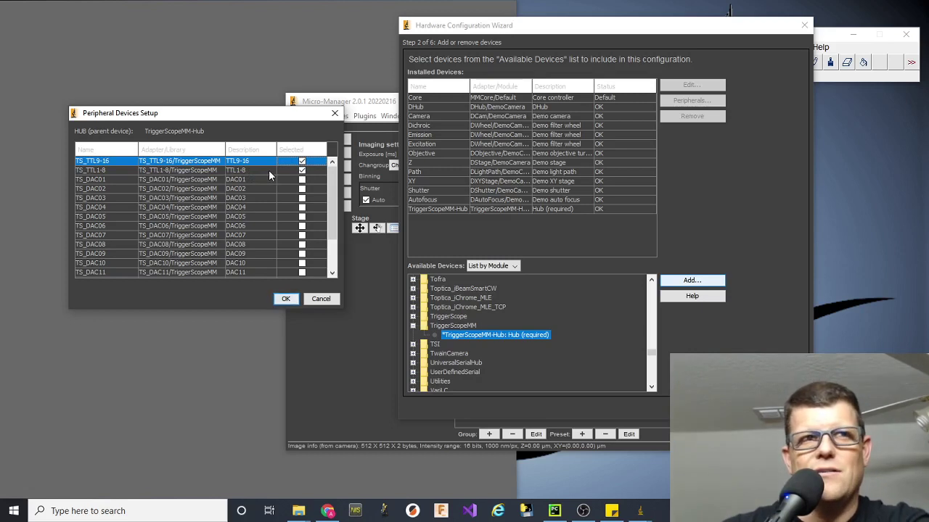
left_click(302, 162)
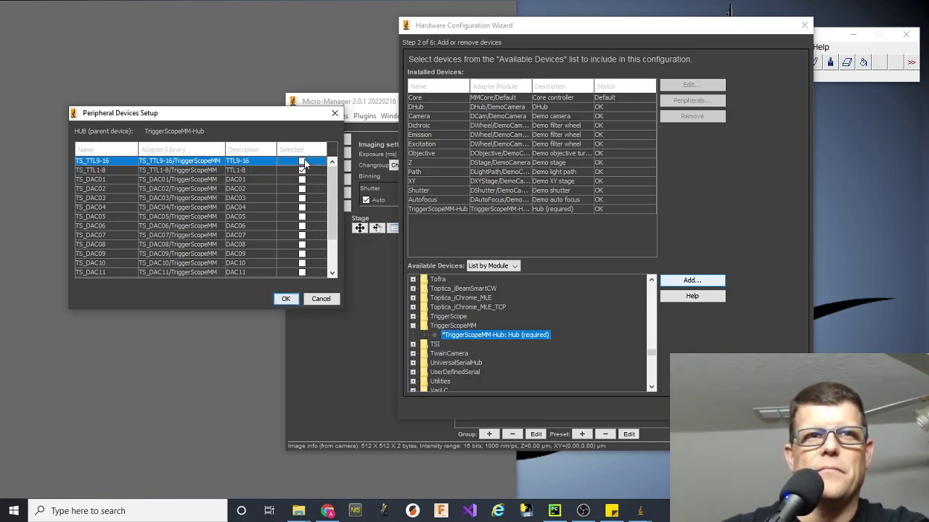
Step: Include the five analog output peripherals TS_DAC01 through TS_DAC05 in the hub's device selection
left_click(302, 180)
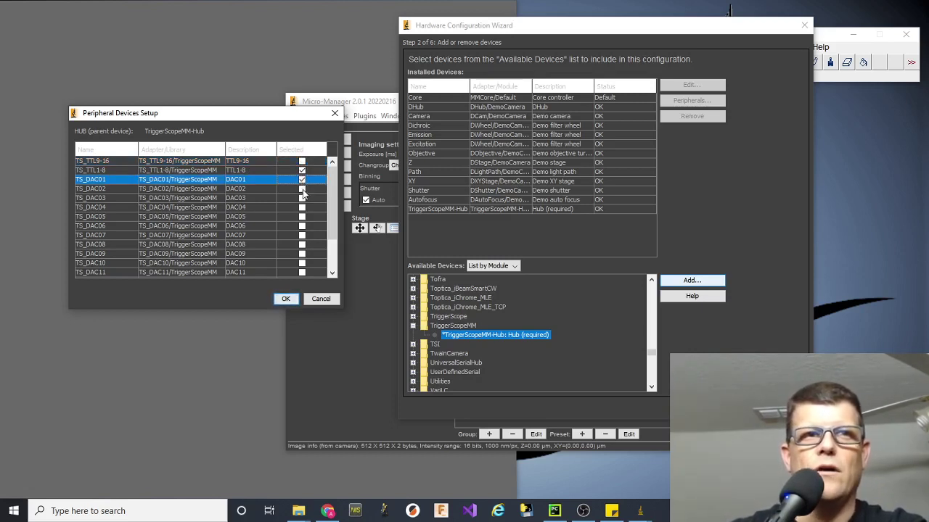
left_click(301, 189)
left_click(302, 198)
left_click(301, 207)
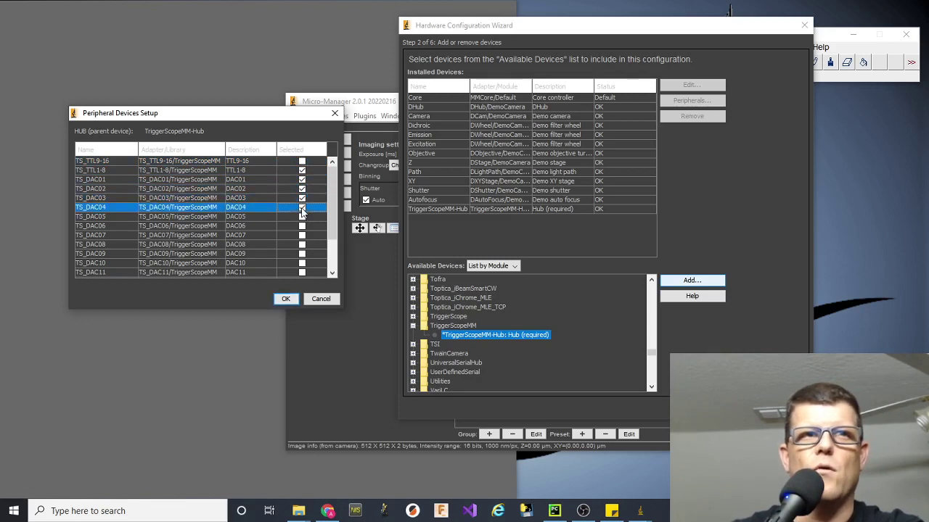
left_click(301, 217)
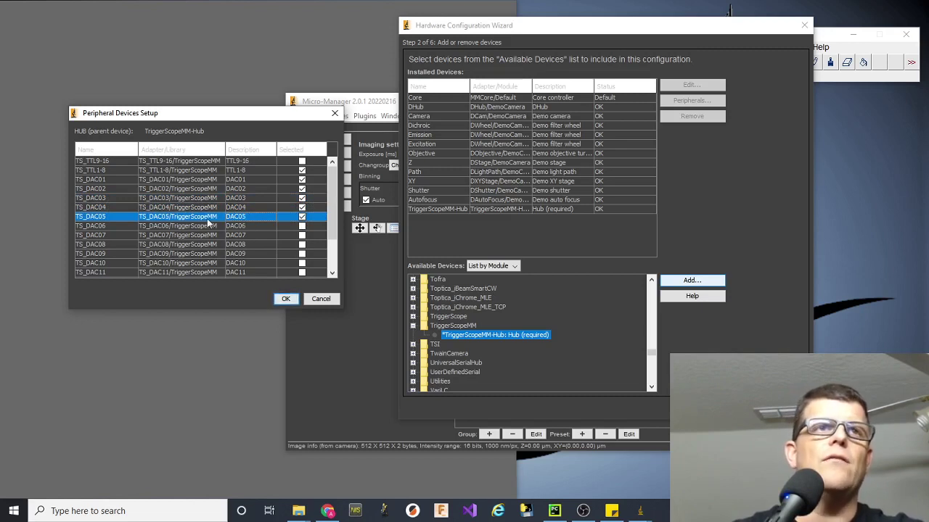
Step: Rename the TS_DAC05 peripheral to TGS-Z
double_click(107, 215)
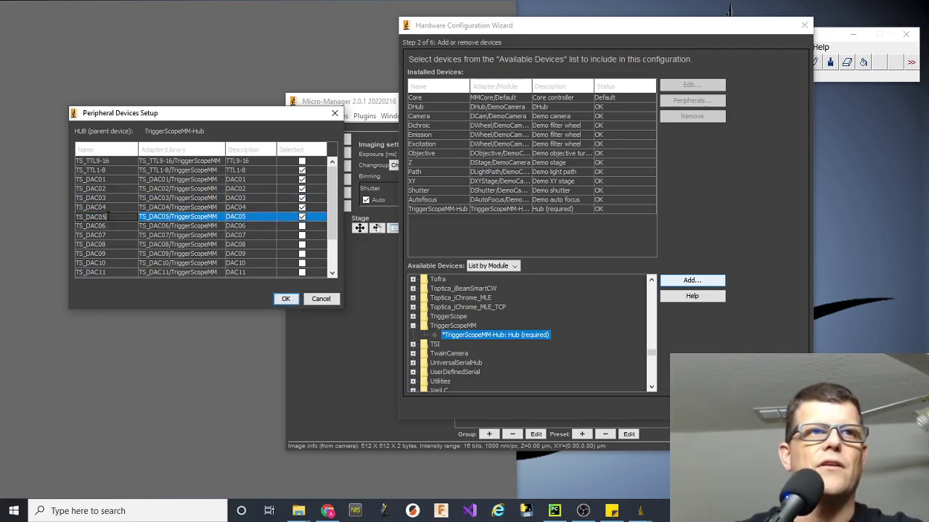
left_click_drag(112, 214, 63, 216)
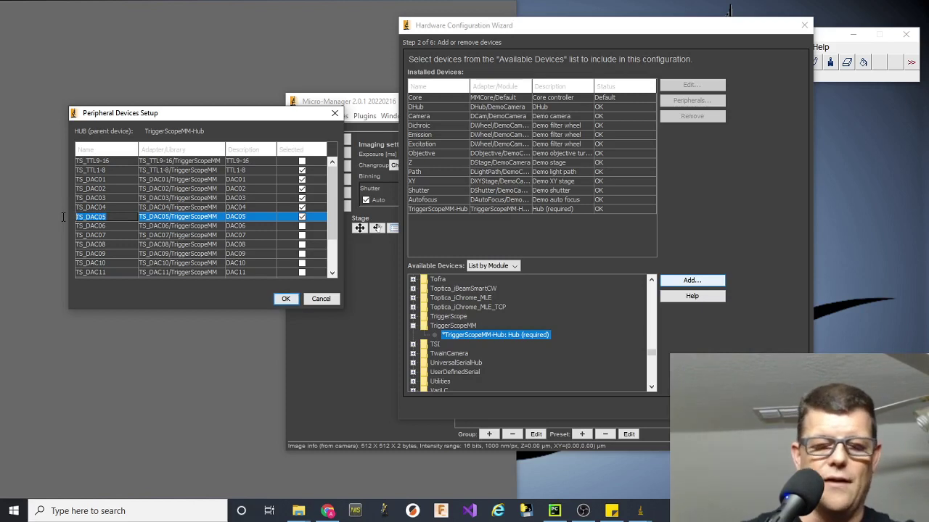
type("TGS-Z")
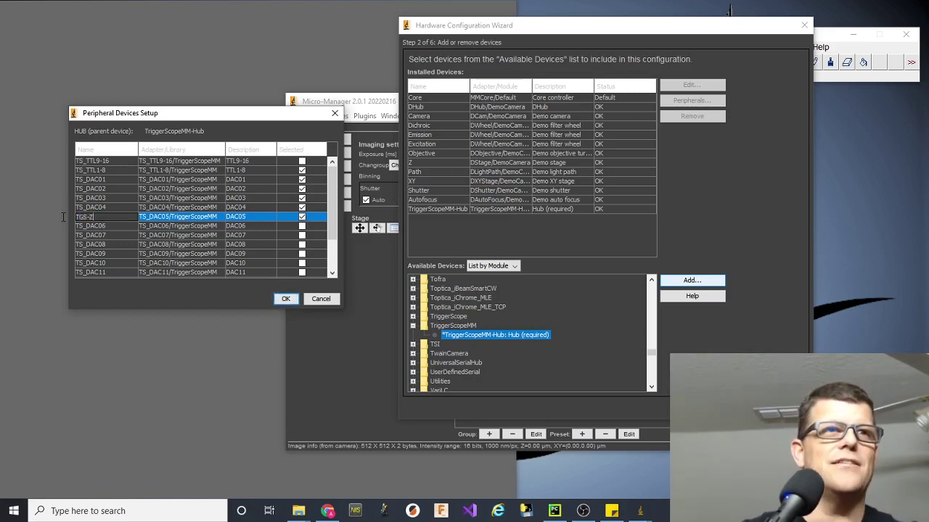
Step: Rename the TS_DAC04 peripheral to TGS-L4
left_click(104, 208)
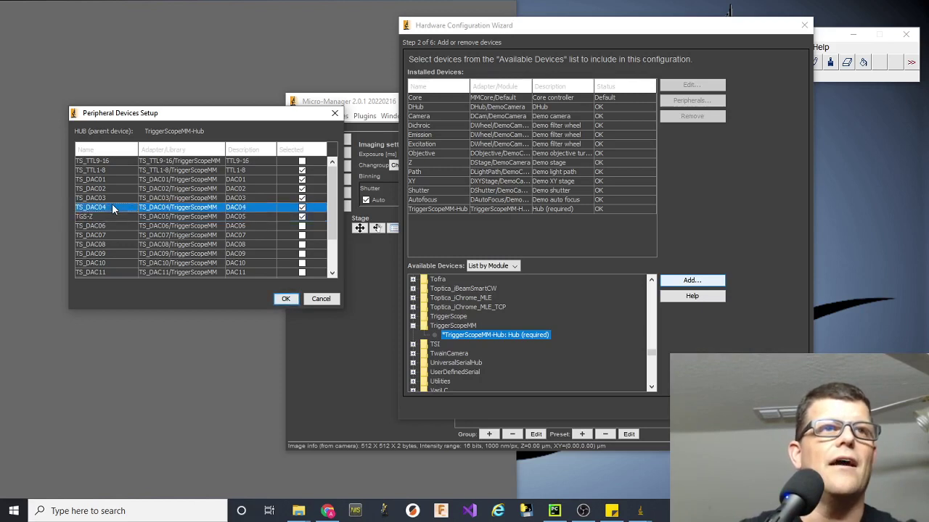
double_click(103, 208)
left_click_drag(104, 207, 60, 207)
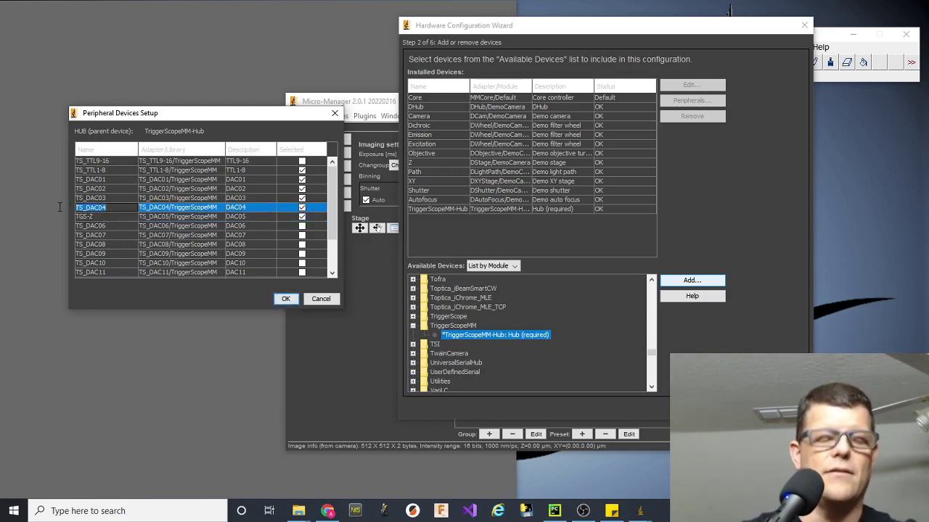
type("TGS-")
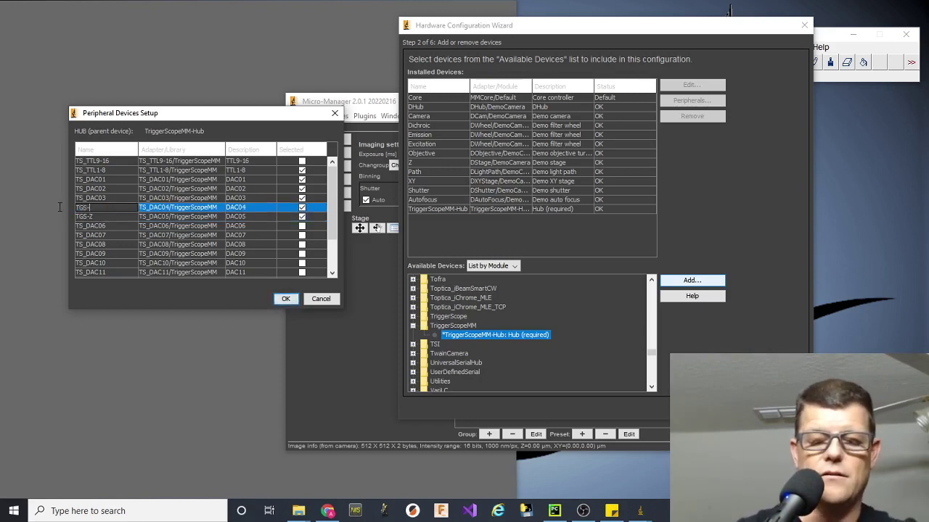
type("L4")
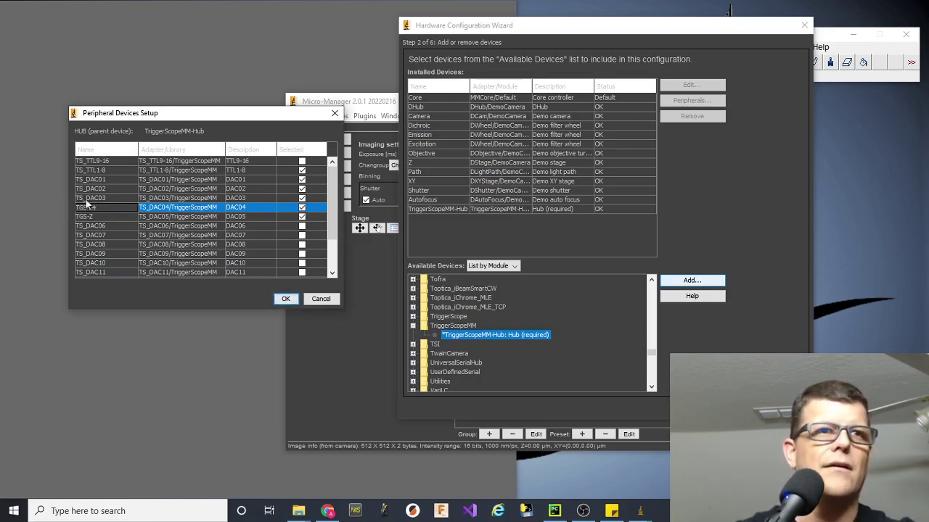
Step: Rename the TS_DAC03 peripheral to TGS-L3
left_click(102, 197)
double_click(101, 197)
left_click_drag(102, 197, 49, 193)
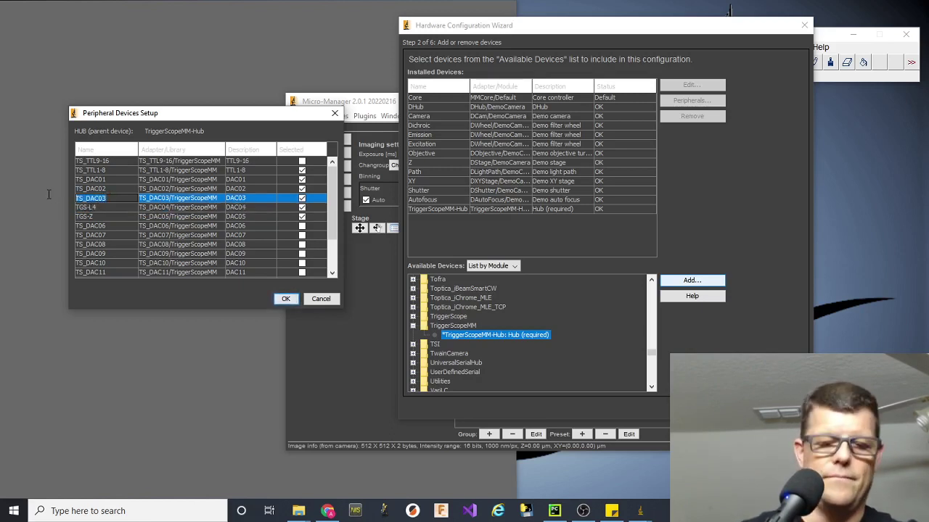
type("TGS-")
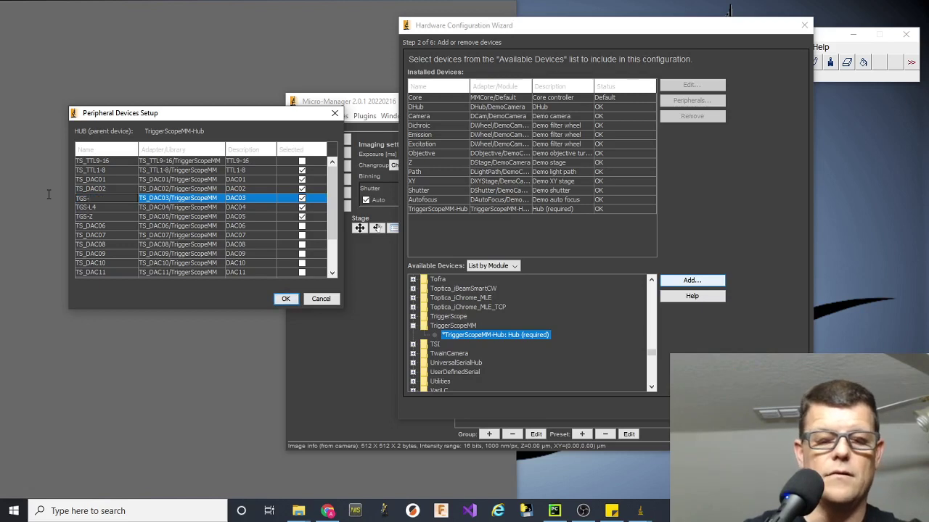
type("L3")
Step: Rename the TS_DAC02 peripheral to TGS-L2
left_click(107, 187)
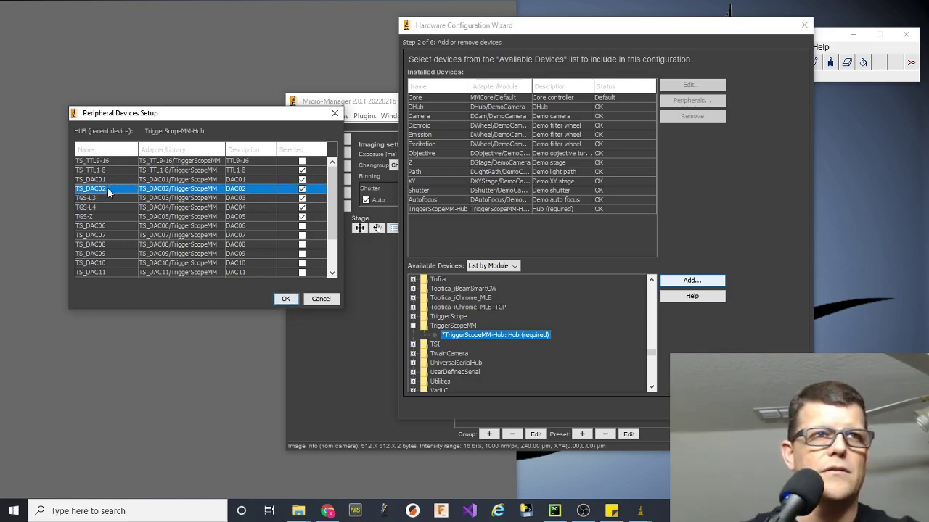
double_click(107, 190)
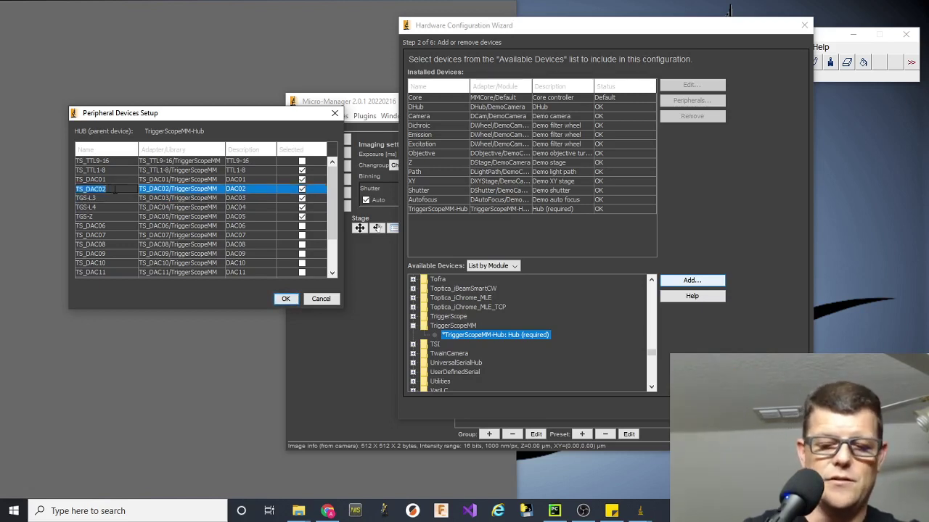
type("TGS-L")
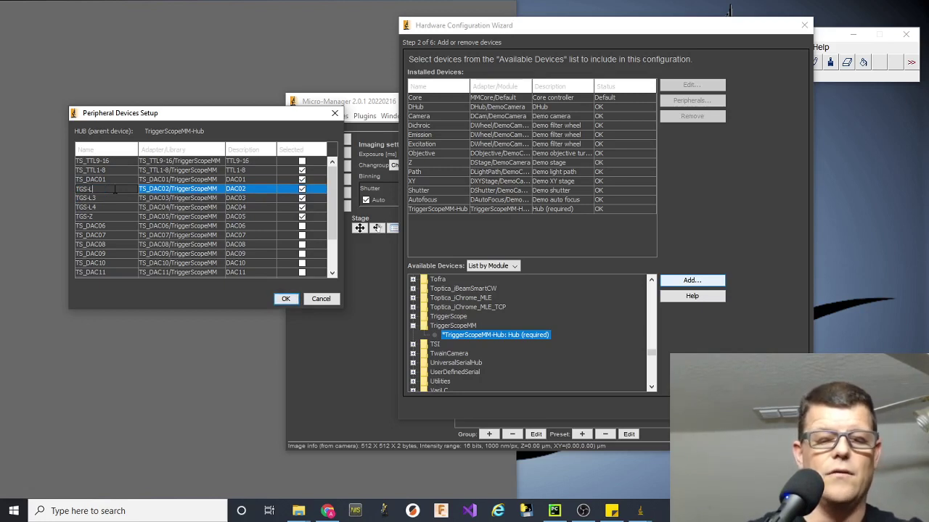
type("2")
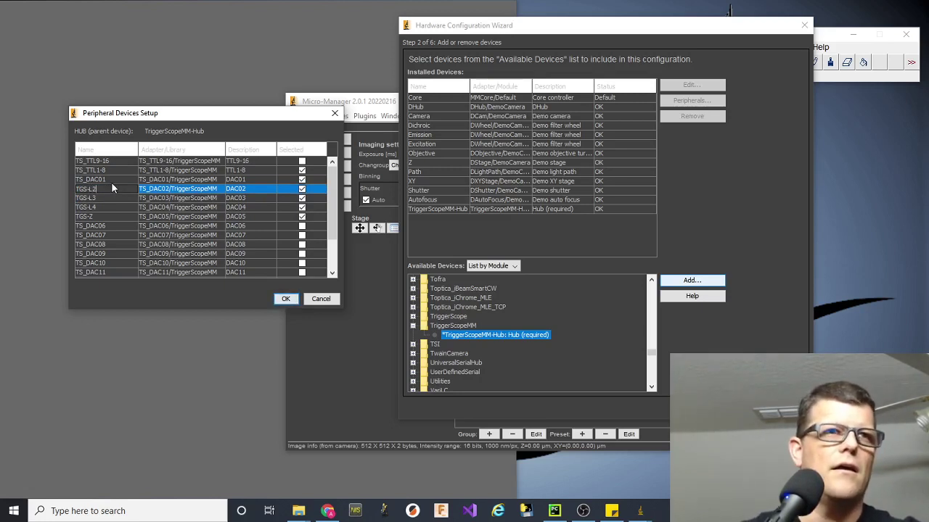
Step: Rename the TS_DAC01 peripheral to TGS-L1 and confirm the hub's peripheral device selection
left_click(109, 180)
double_click(108, 180)
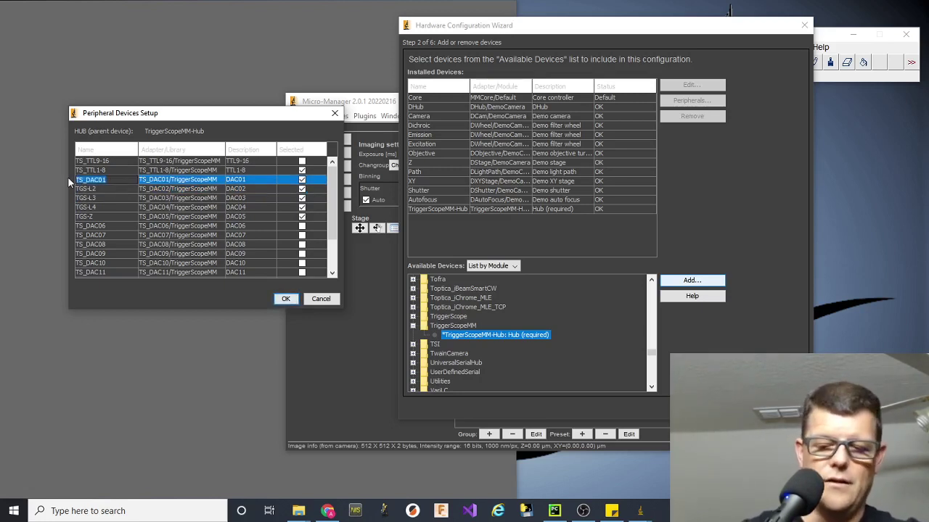
type("TGS-")
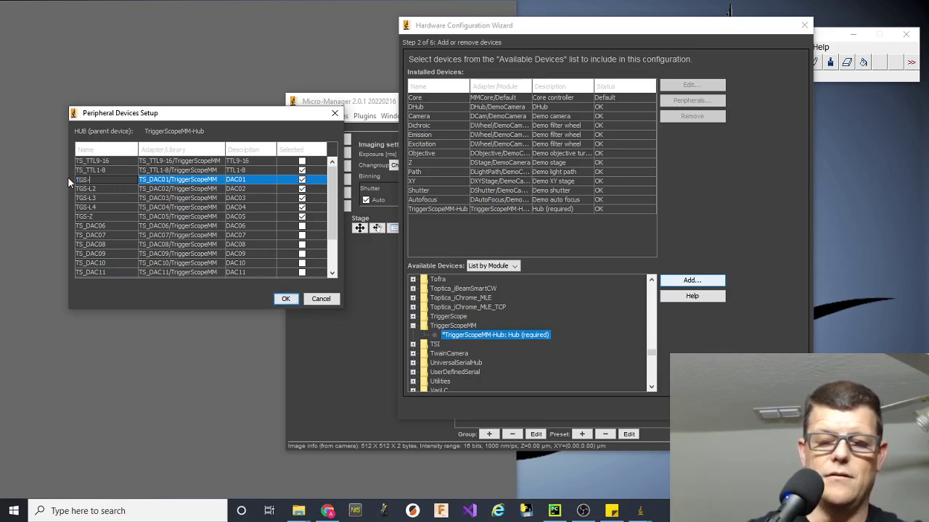
type("L1")
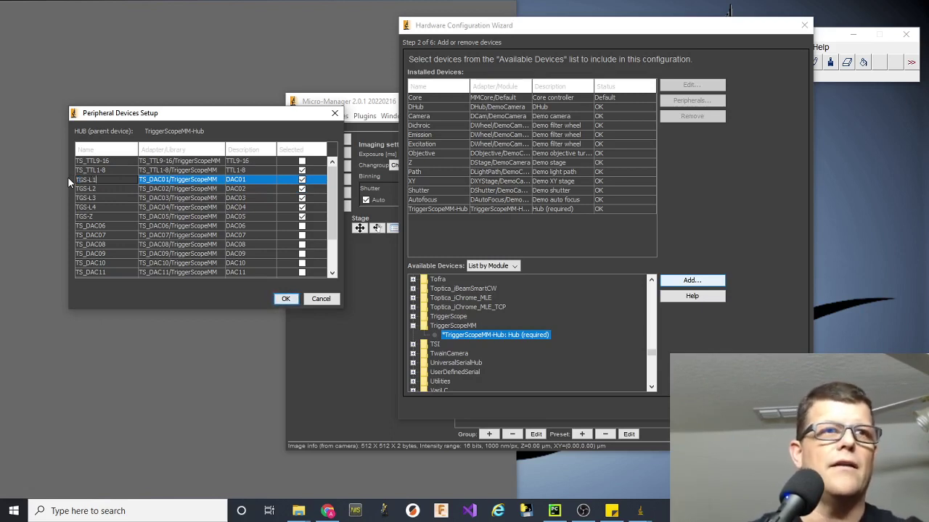
left_click(101, 189)
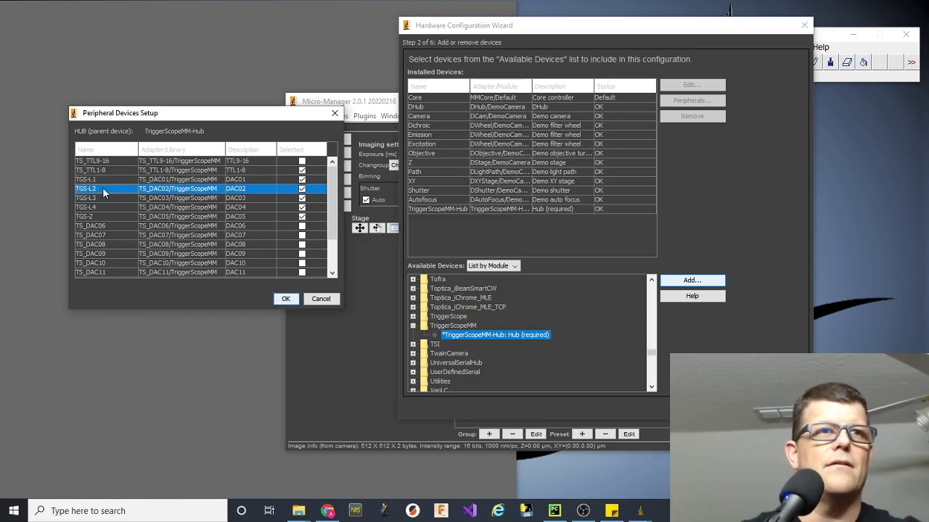
left_click(288, 301)
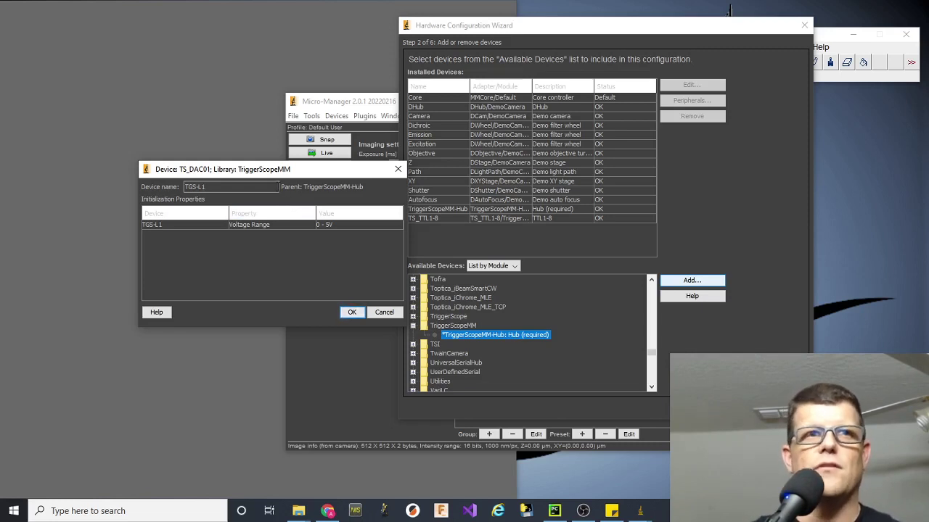
Step: Add TGS-L1, TGS-L2 and TGS-L3 to the configuration, each with the 0 - 5V voltage range
left_click(329, 226)
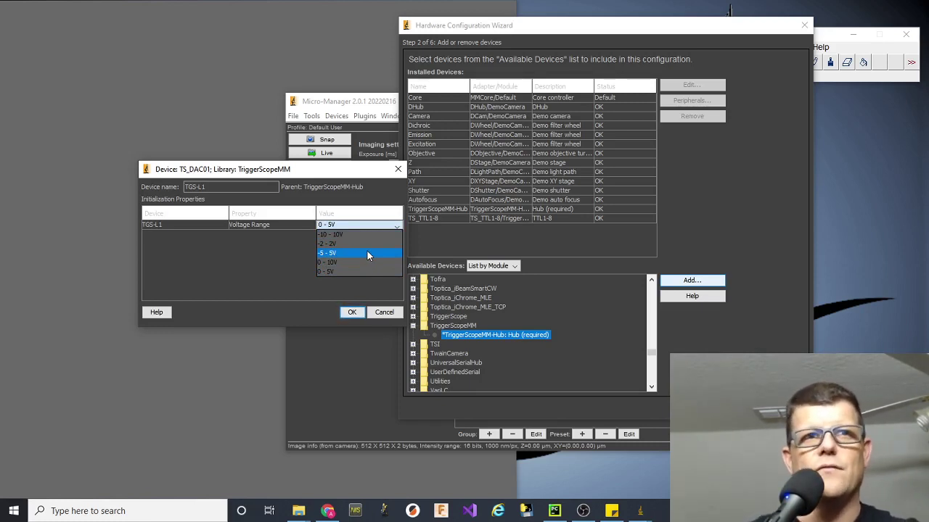
left_click(276, 275)
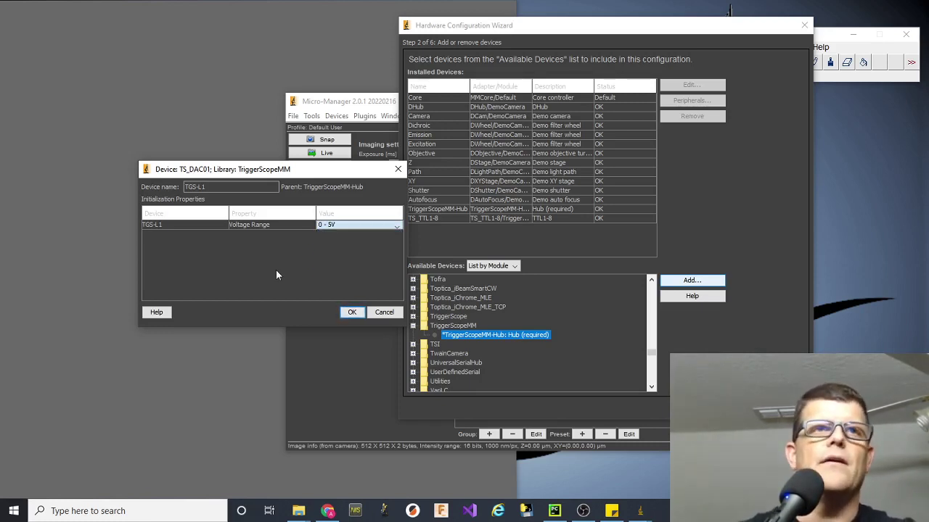
left_click(314, 226)
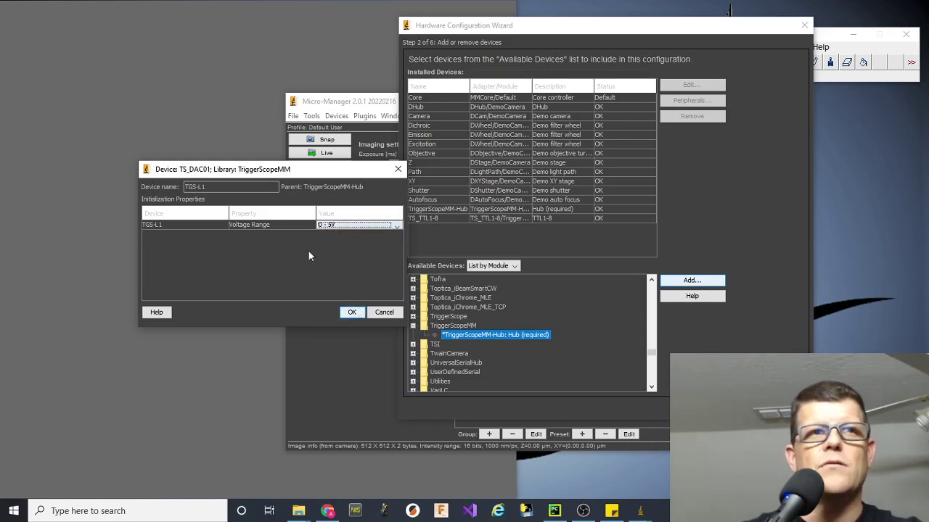
left_click(348, 313)
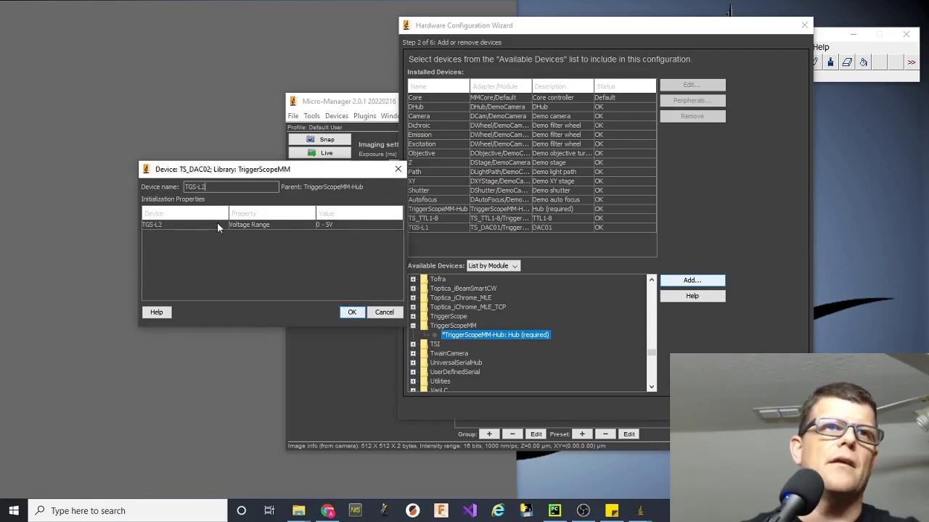
left_click(352, 312)
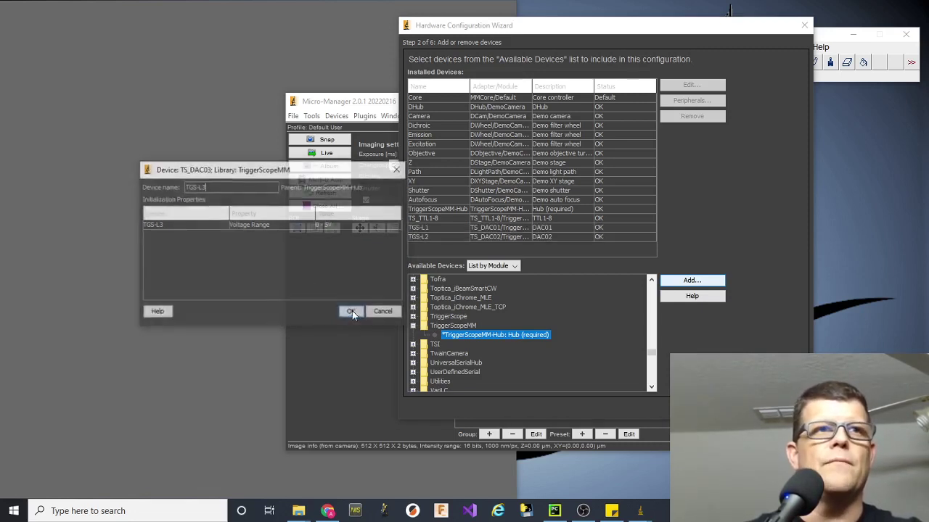
left_click(357, 312)
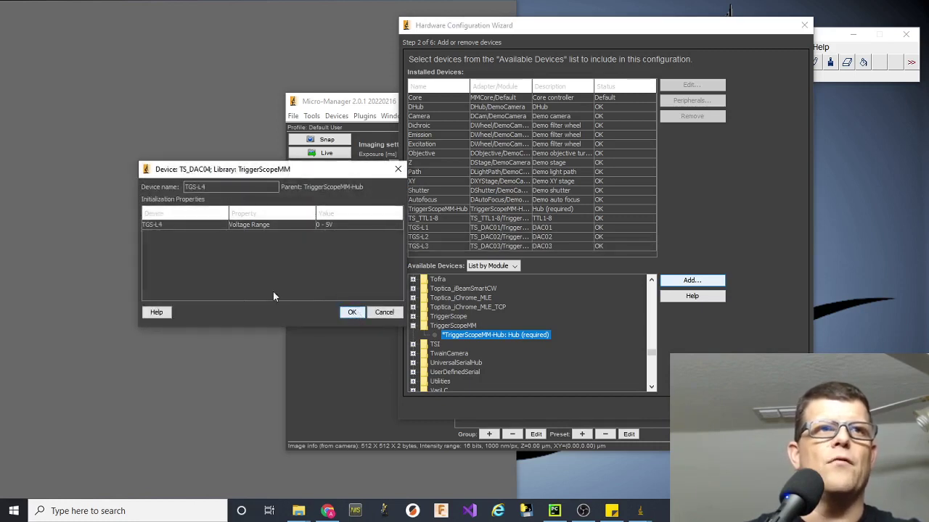
Step: Add TGS-L4 with the 0 - 5V voltage range and TGS-Z with the 0 - 10V range to the configuration
left_click(351, 312)
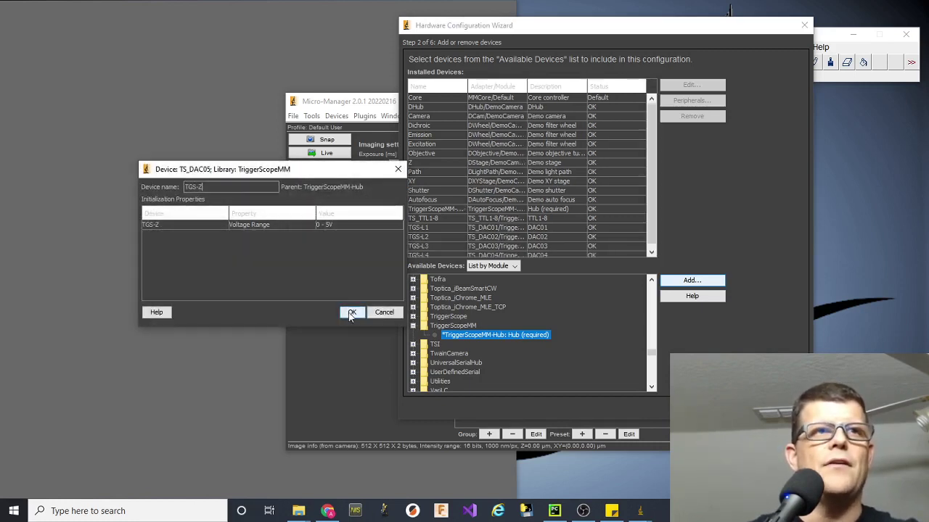
left_click(341, 224)
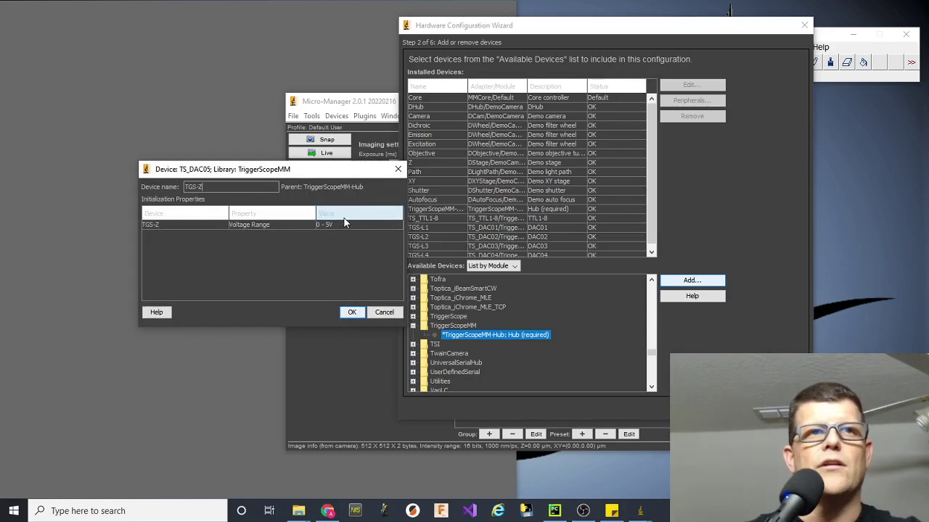
left_click(346, 226)
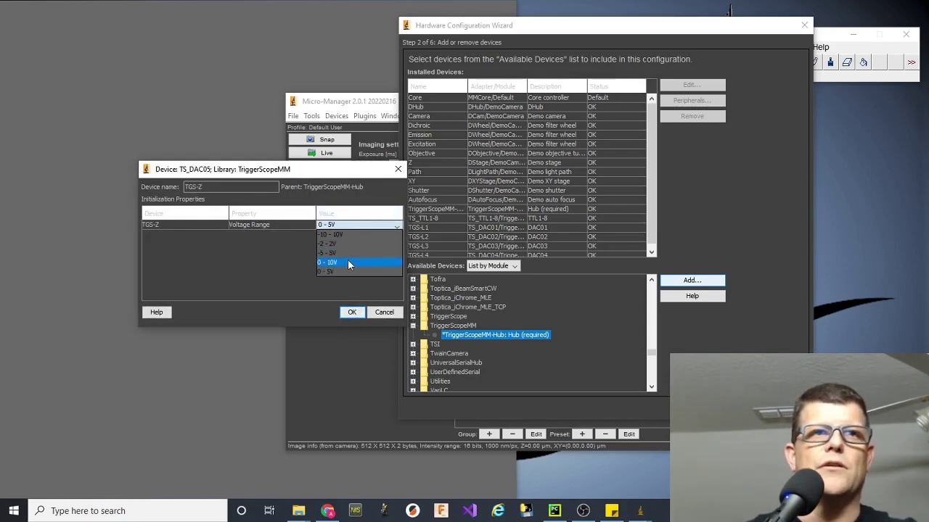
left_click(347, 261)
left_click(352, 310)
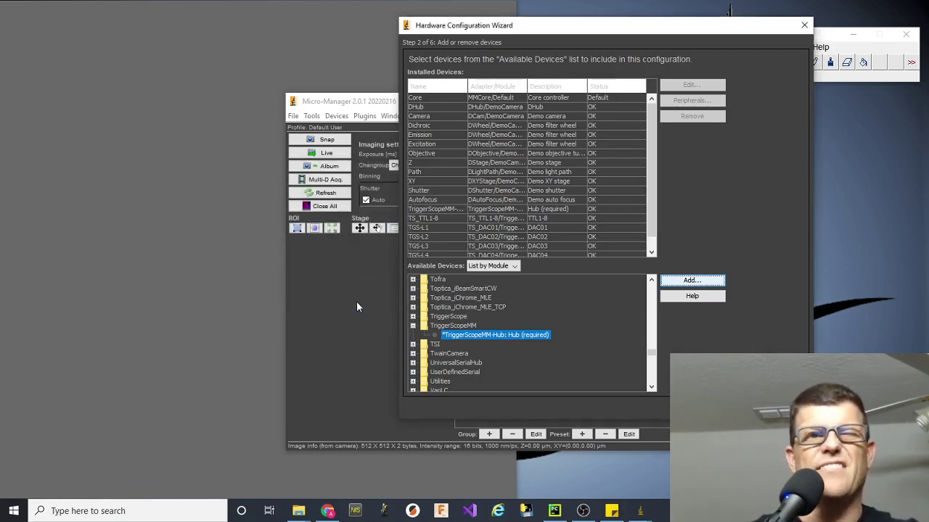
Step: Start adding the DA Z Stage device from the Utilities module to the configuration
scroll(649, 232, "down", 1)
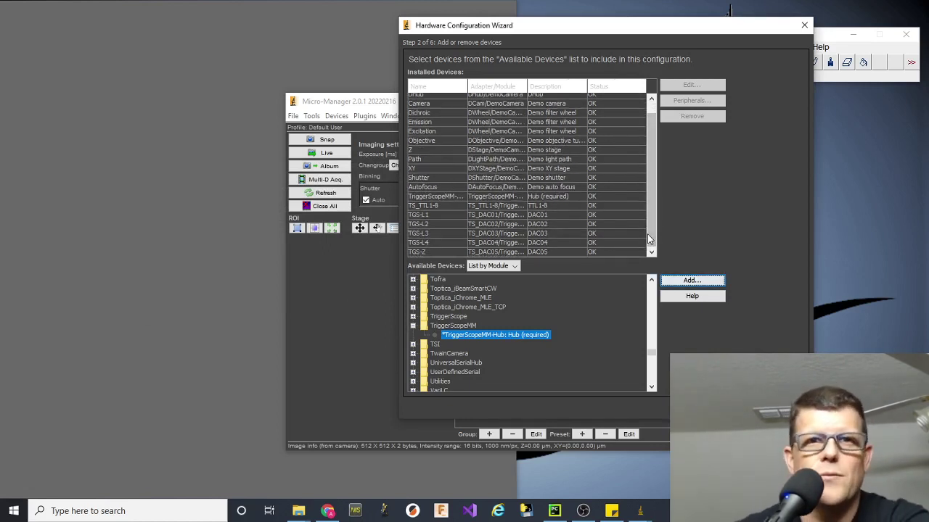
left_click(651, 388)
left_click(651, 388)
left_click(651, 388)
left_click(651, 388)
left_click(651, 388)
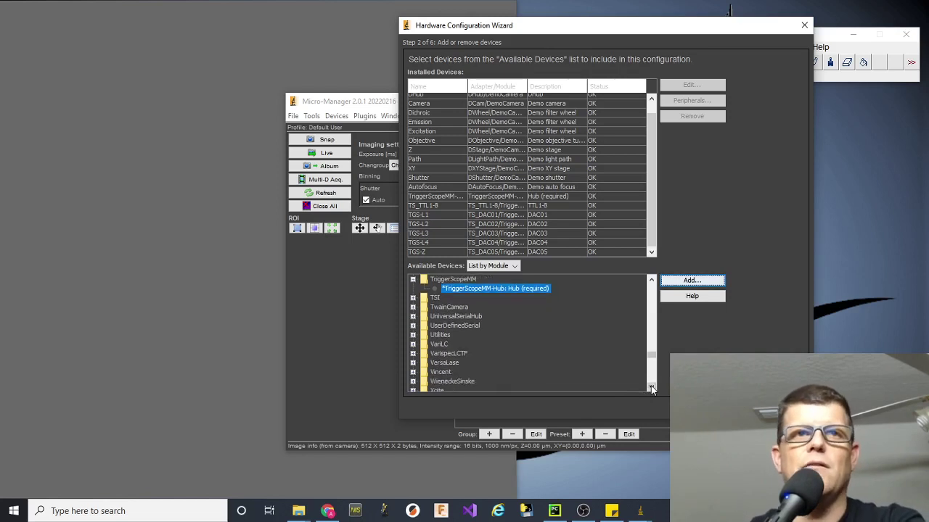
left_click(413, 337)
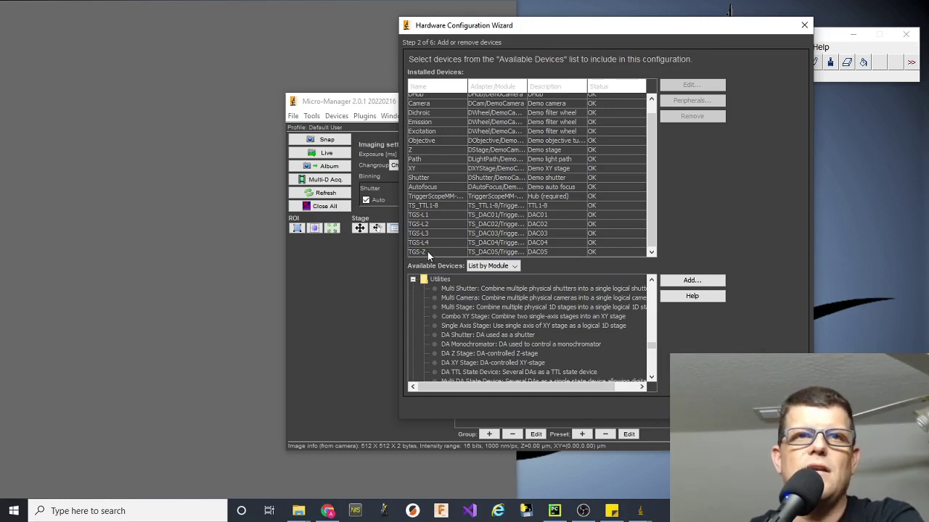
left_click(457, 354)
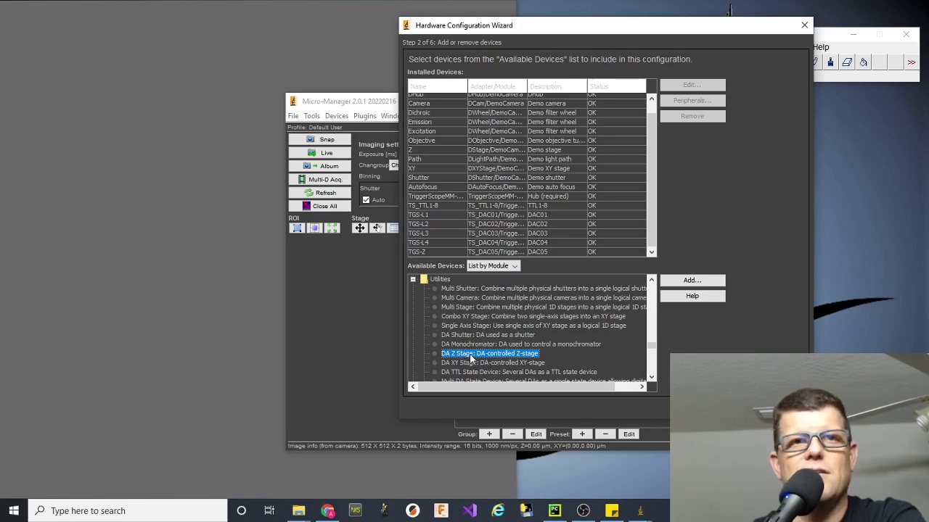
left_click(689, 281)
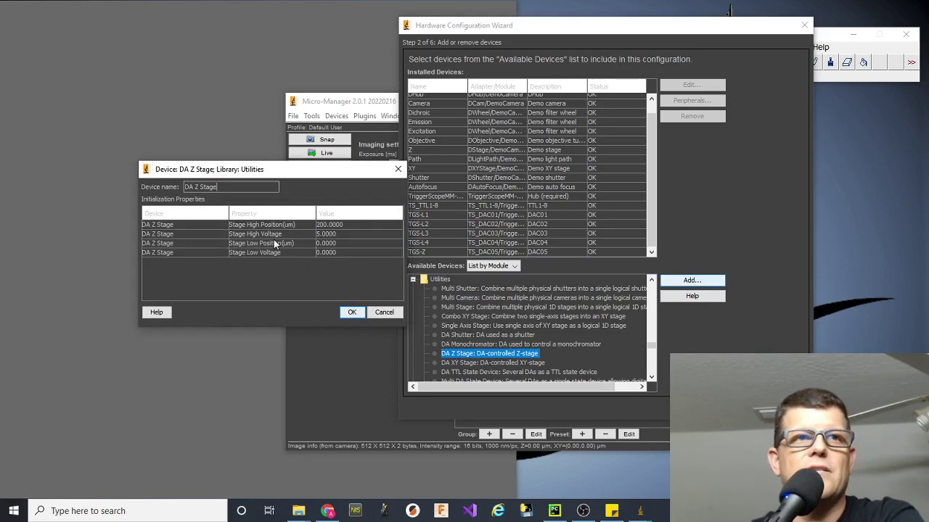
Step: Set the DA Z Stage's low position to -250.000 um and its high voltage to 10.0
left_click(333, 244)
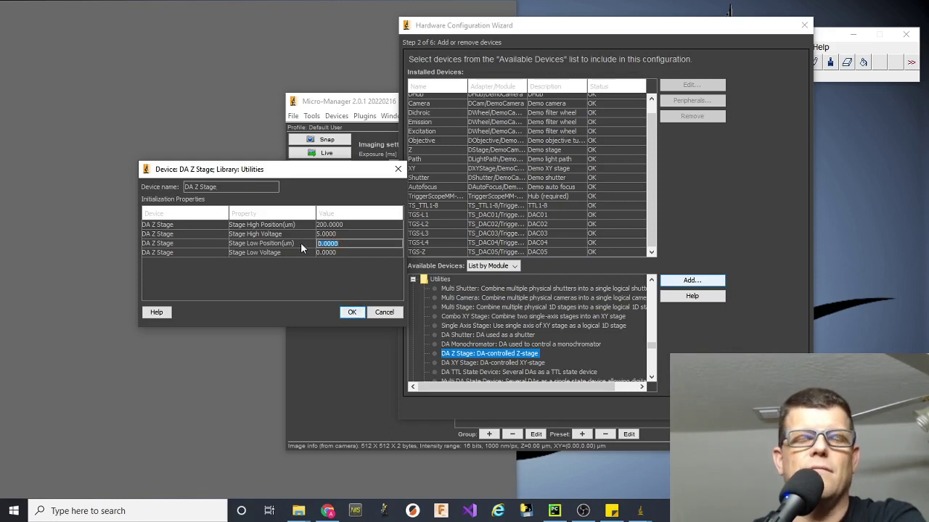
type("-250")
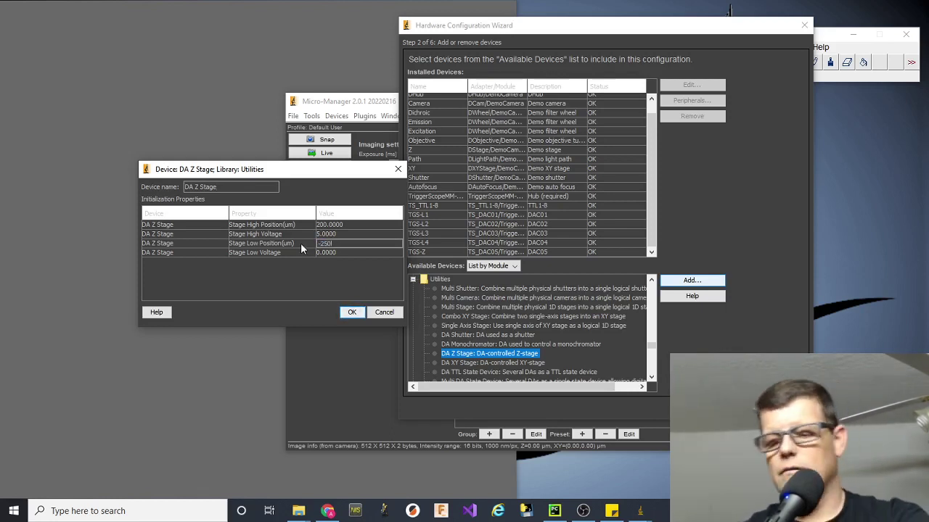
type(".000")
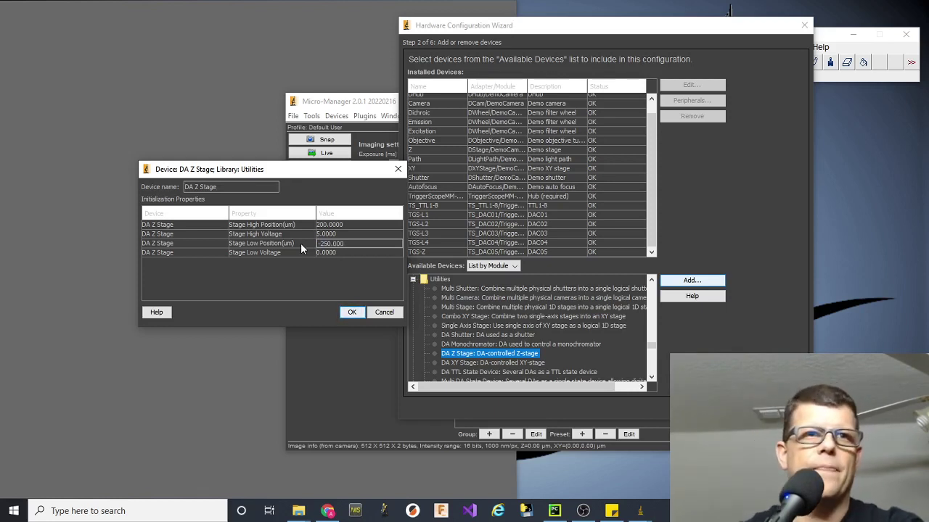
left_click(292, 234)
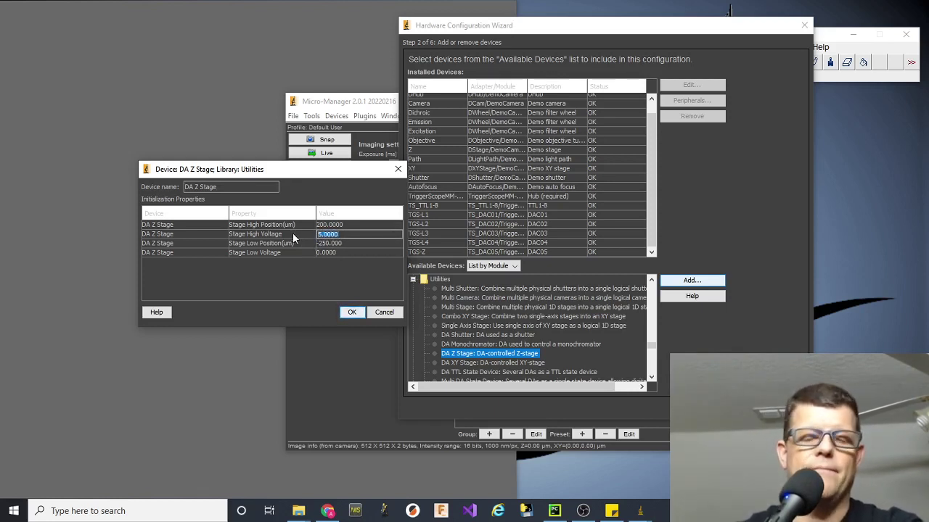
type("10")
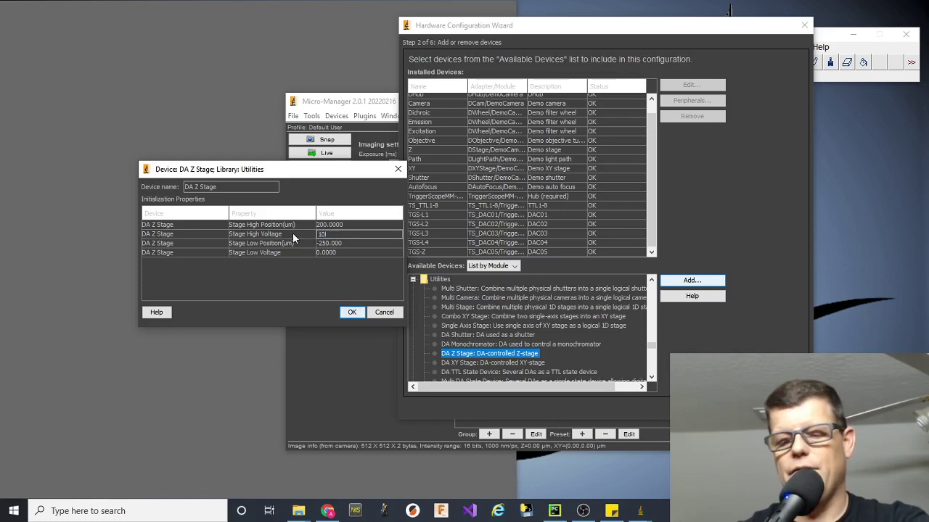
type(".0")
key("Return")
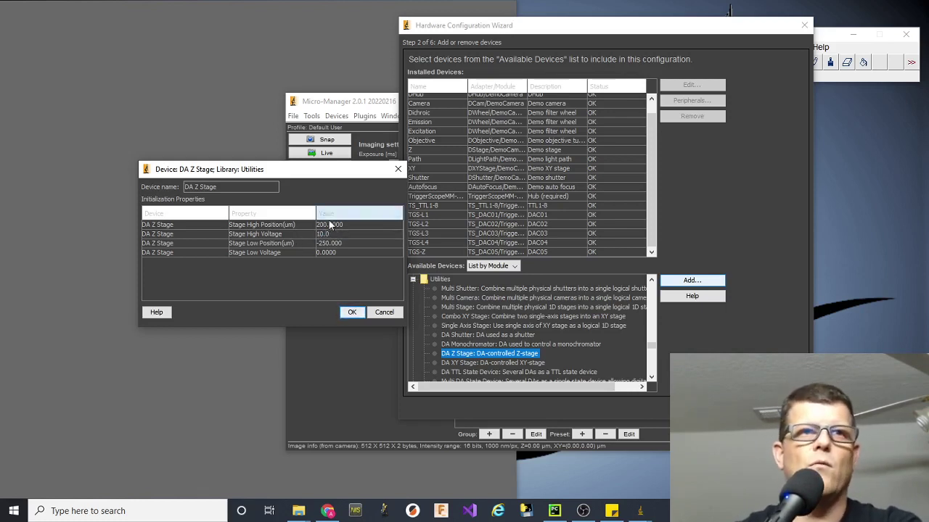
Step: Set the DA Z Stage's high position to 250.0000 um
left_click(327, 225)
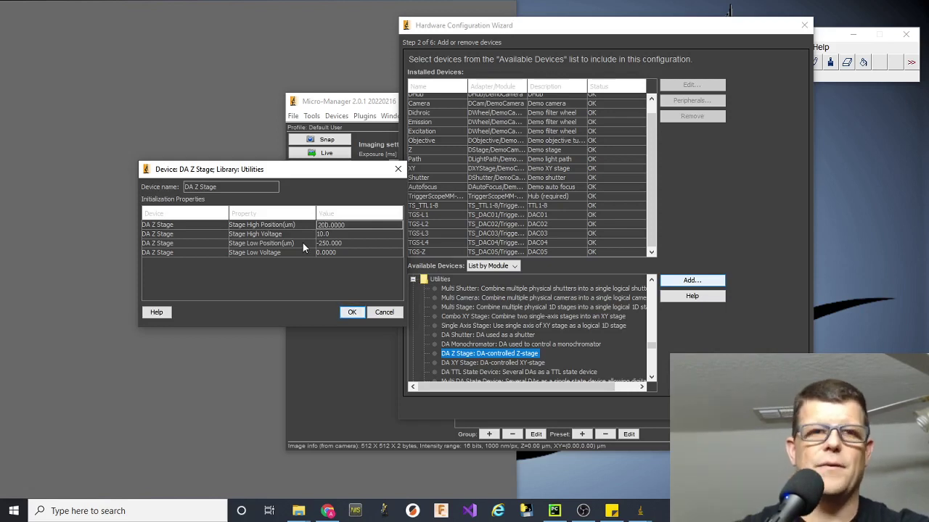
key("BackSpace")
type("5")
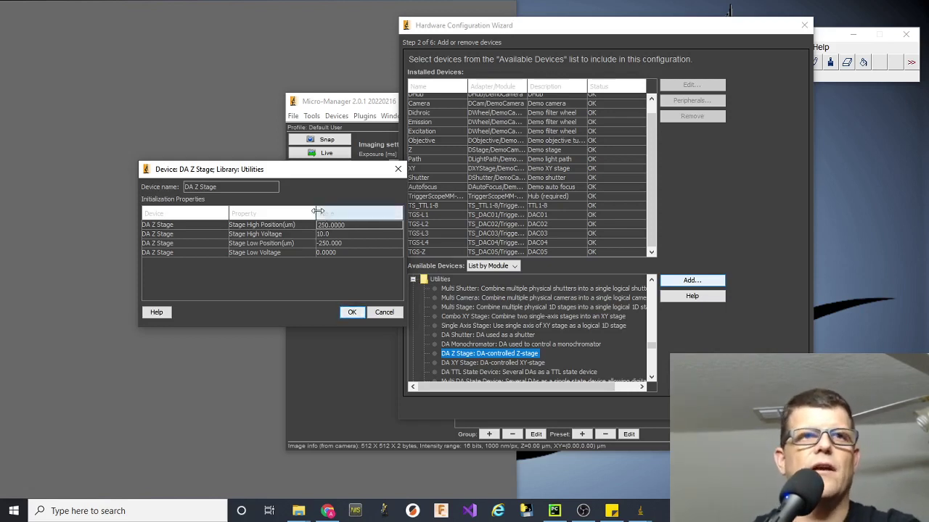
left_click(346, 234)
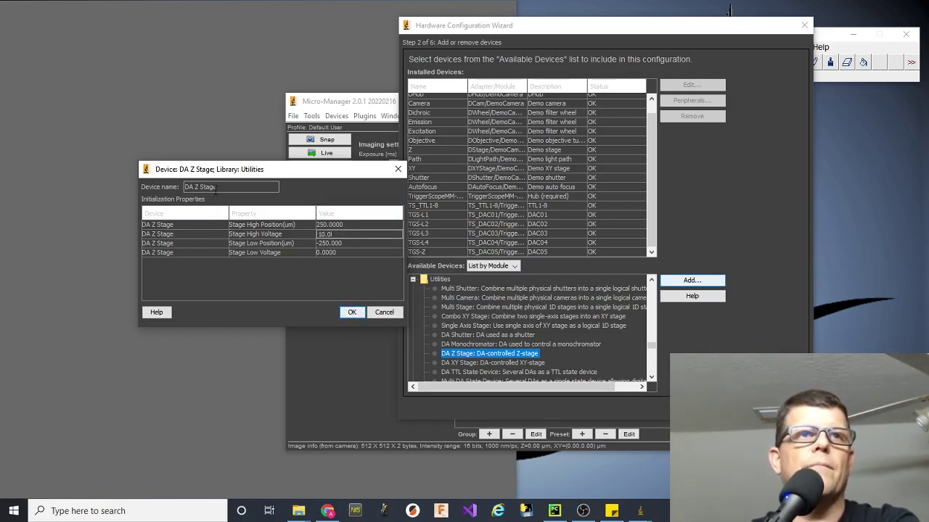
Step: Name the DA Z Stage device TGS-DAZ and confirm adding it to the configuration
left_click_drag(219, 186, 173, 190)
type("TGS-DAC")
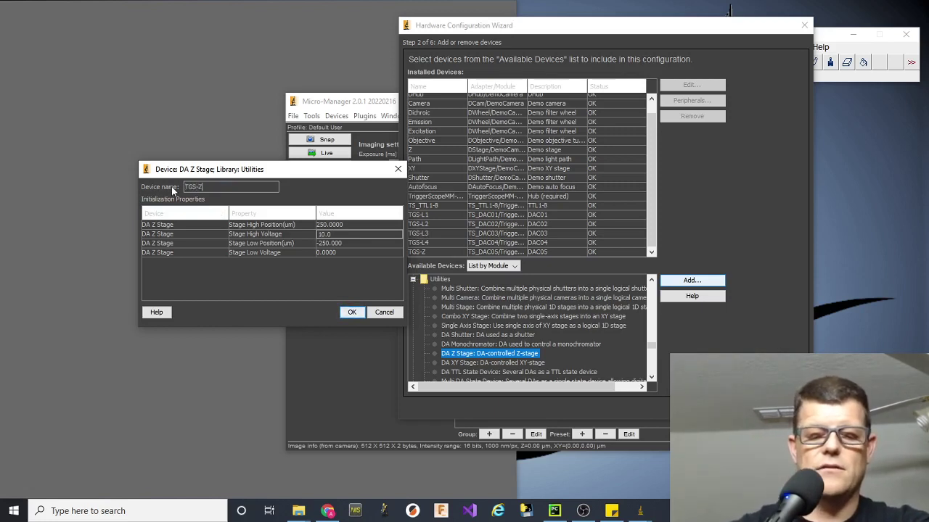
type("Z")
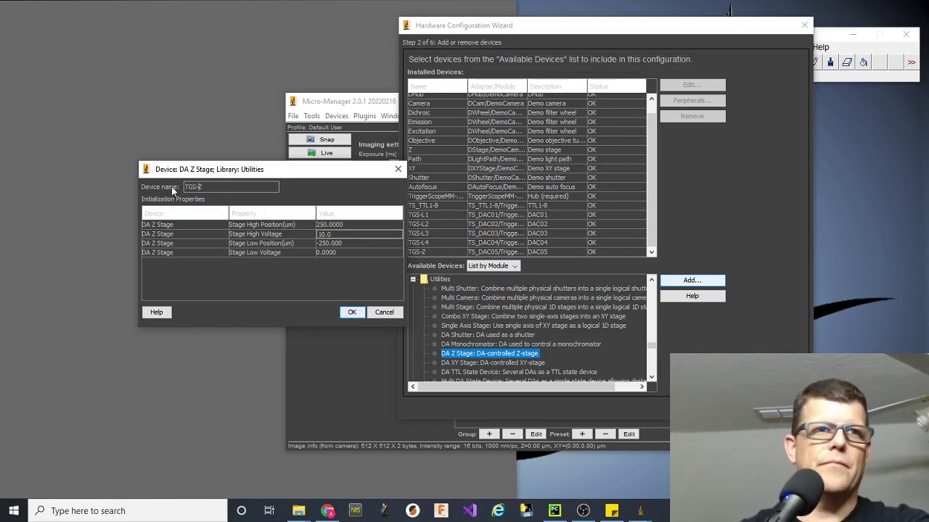
key("Left")
type("DAC")
key("BackSpace")
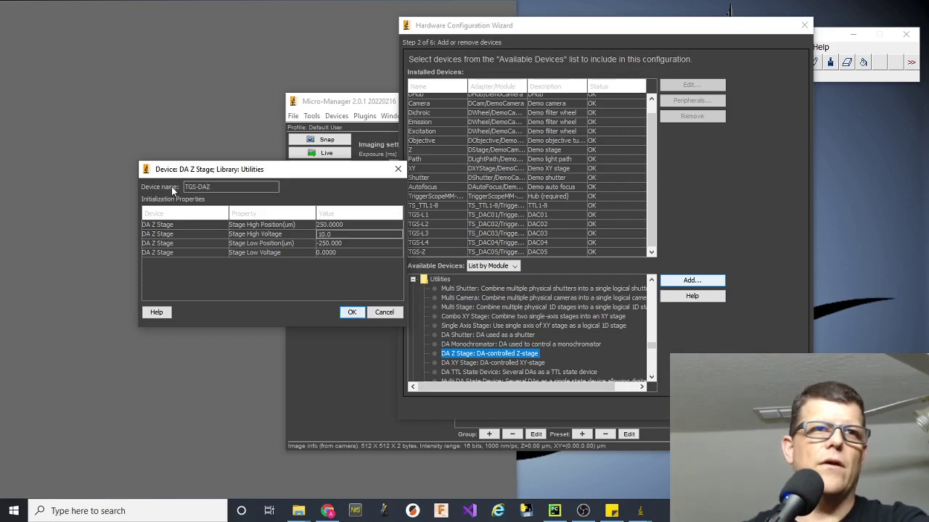
left_click(352, 312)
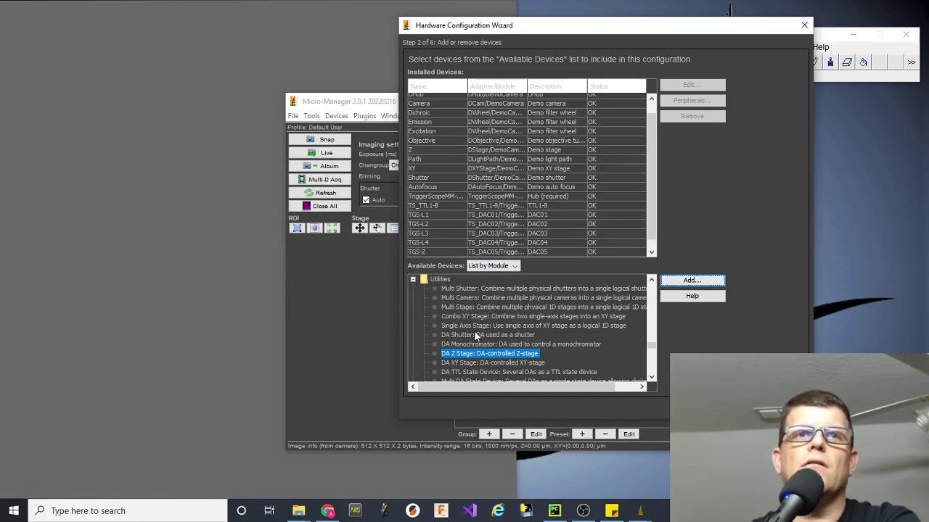
Step: Add the State Device Shutter from the Utilities module, keeping its default name
scroll(476, 336, "down", 2)
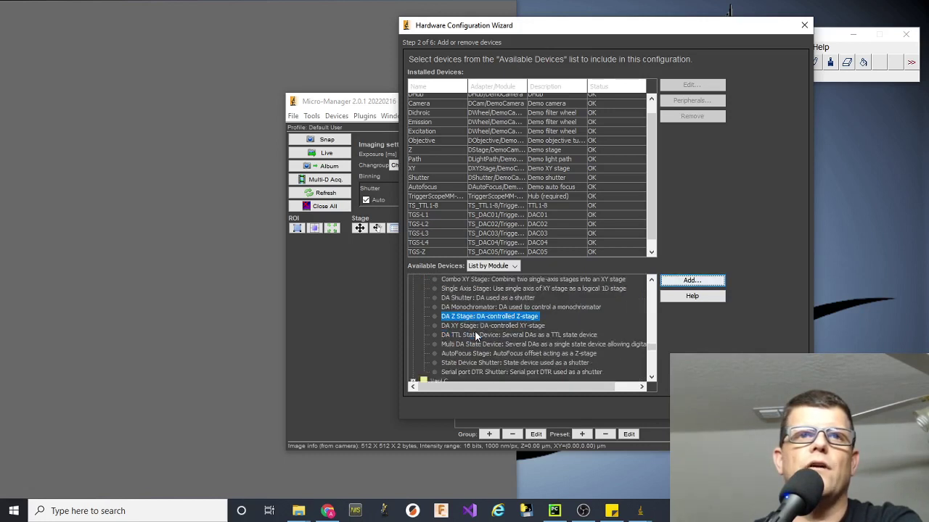
left_click(519, 362)
left_click(709, 284)
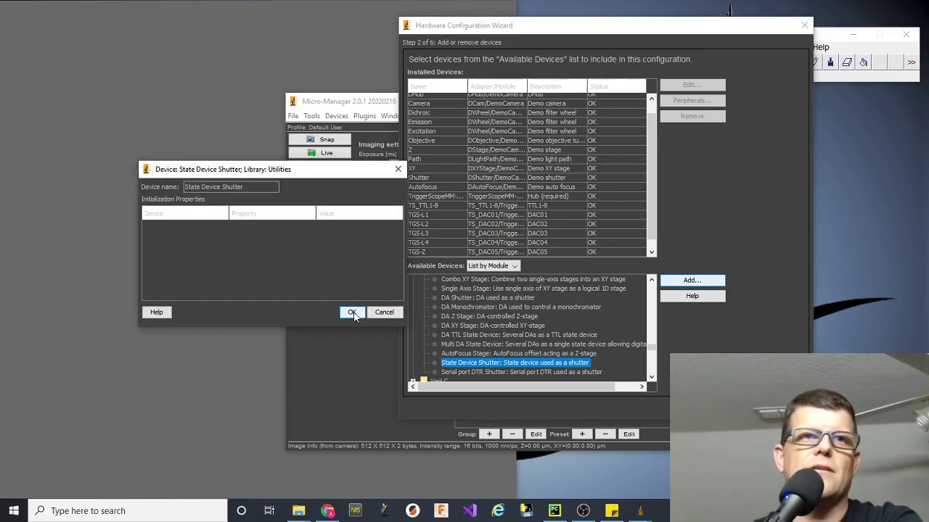
left_click(352, 313)
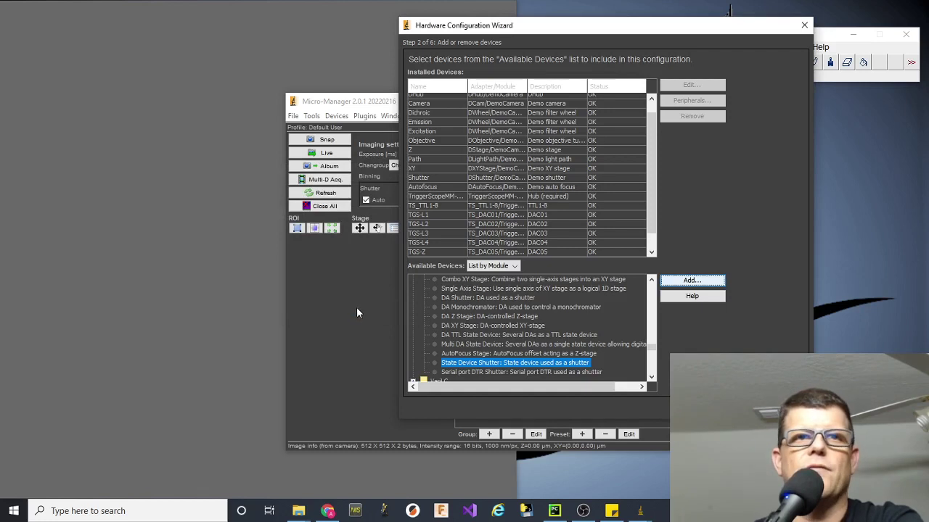
Step: Proceed to the default devices and choose State Device Shutter as default shutter and TGS-DAZ as default focus stage
left_click(732, 407)
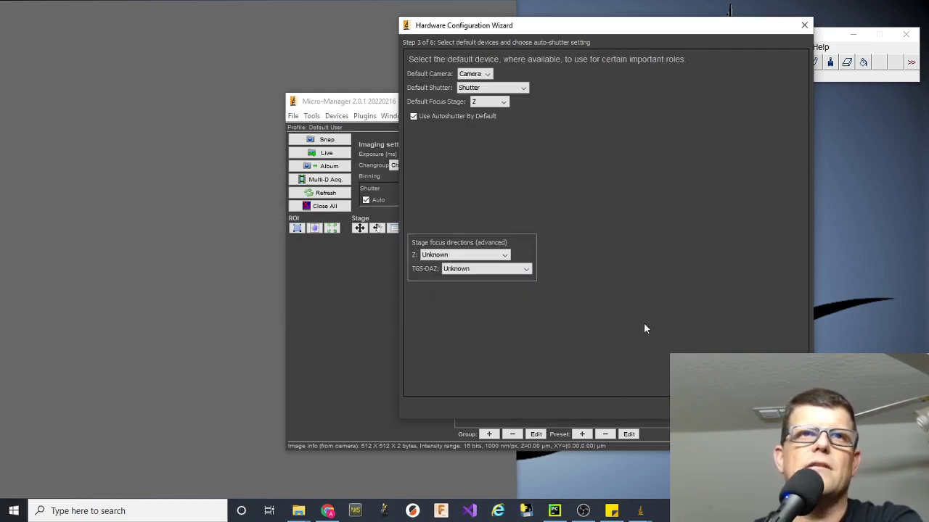
left_click(485, 88)
left_click(492, 113)
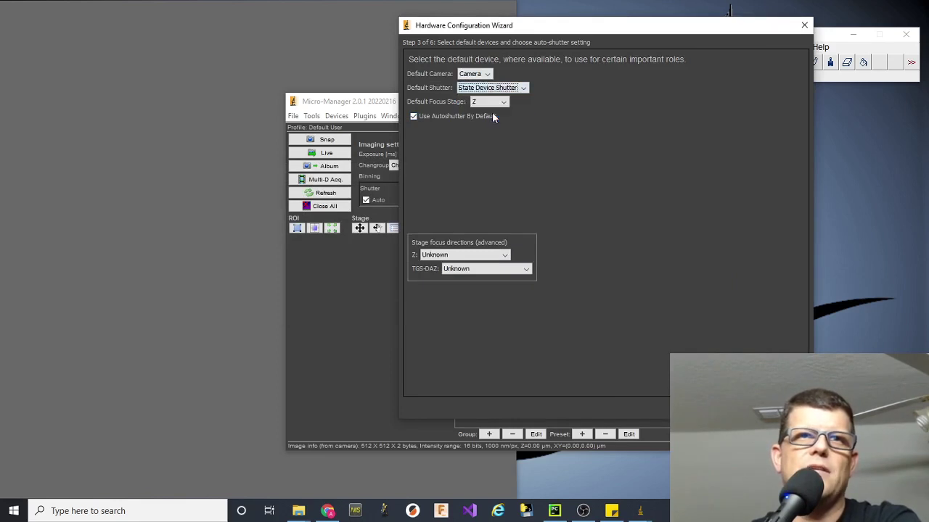
left_click(494, 102)
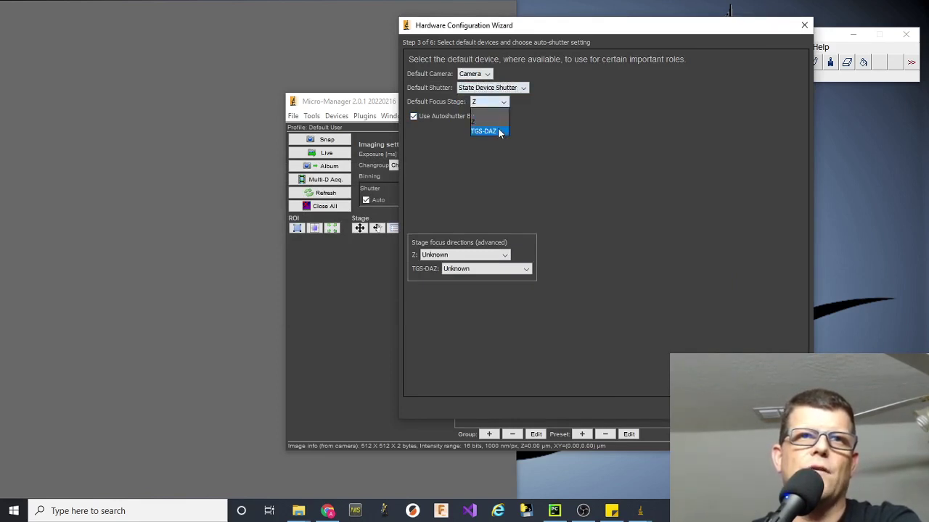
left_click(497, 129)
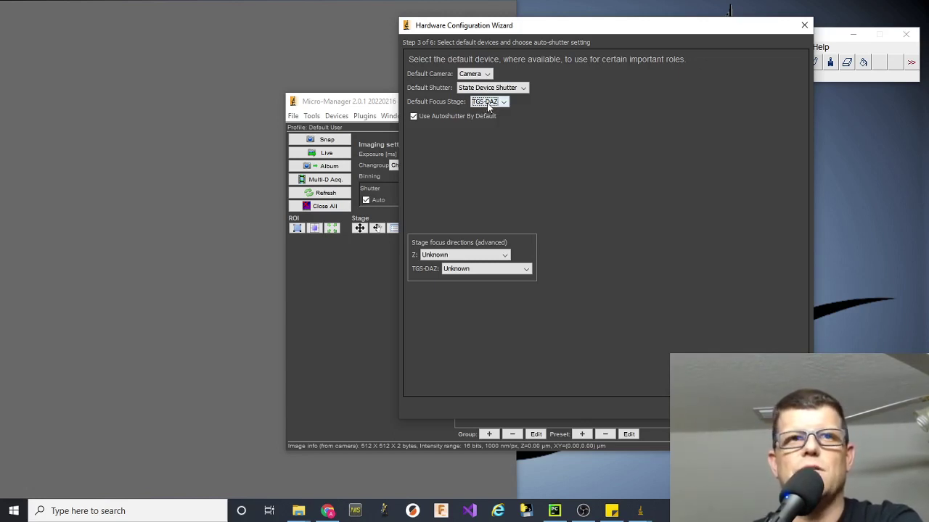
left_click(472, 255)
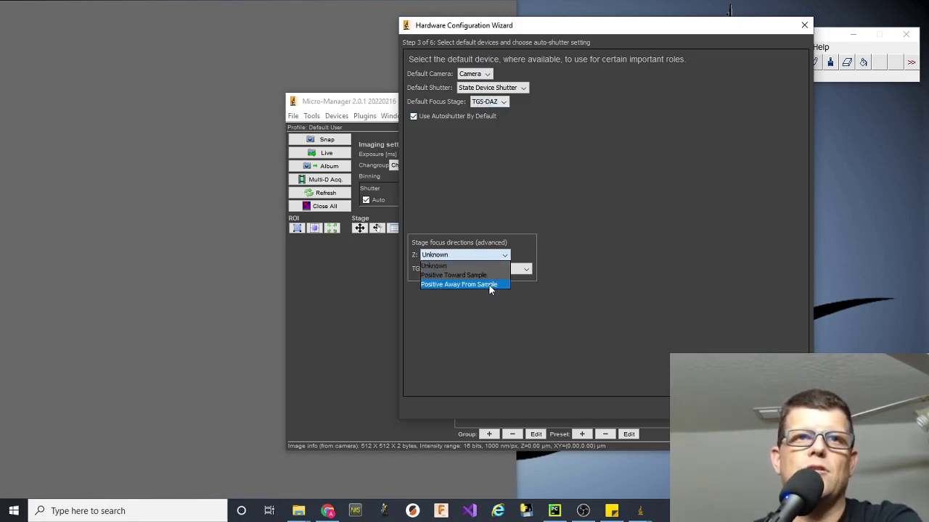
left_click(485, 275)
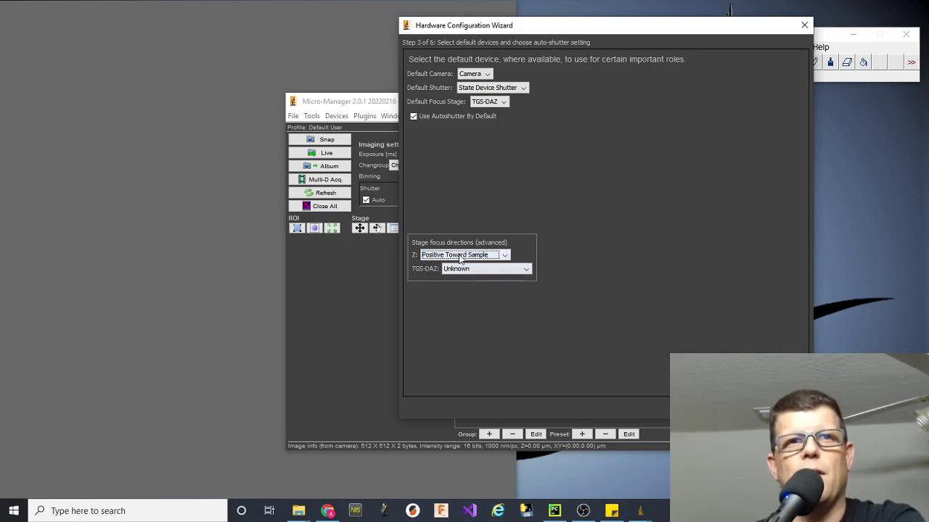
left_click(525, 270)
left_click(472, 255)
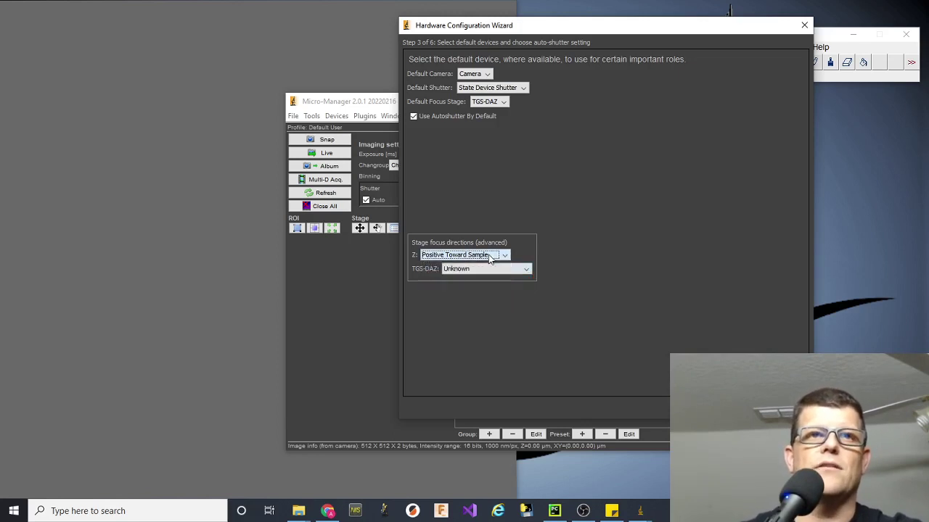
left_click(472, 255)
left_click(475, 266)
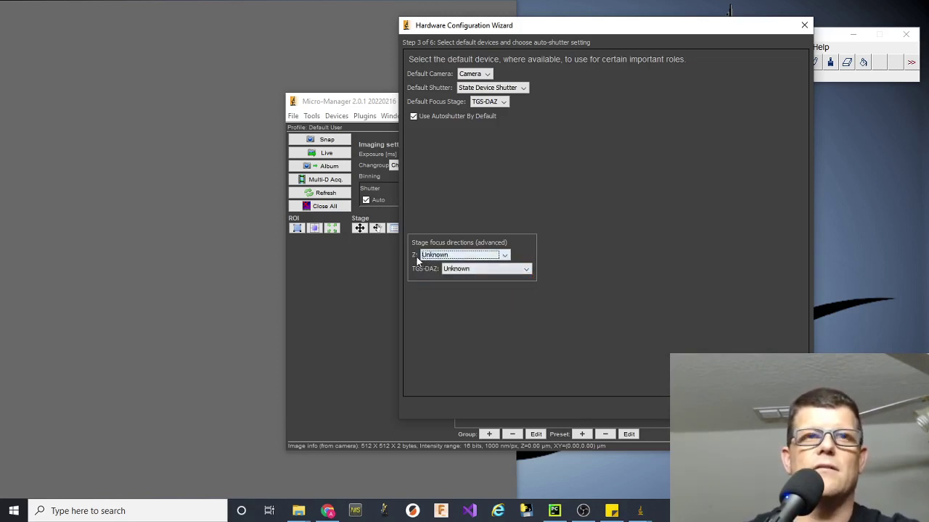
Step: Set the TGS-DAZ stage focus direction to Positive Toward Sample
left_click(510, 269)
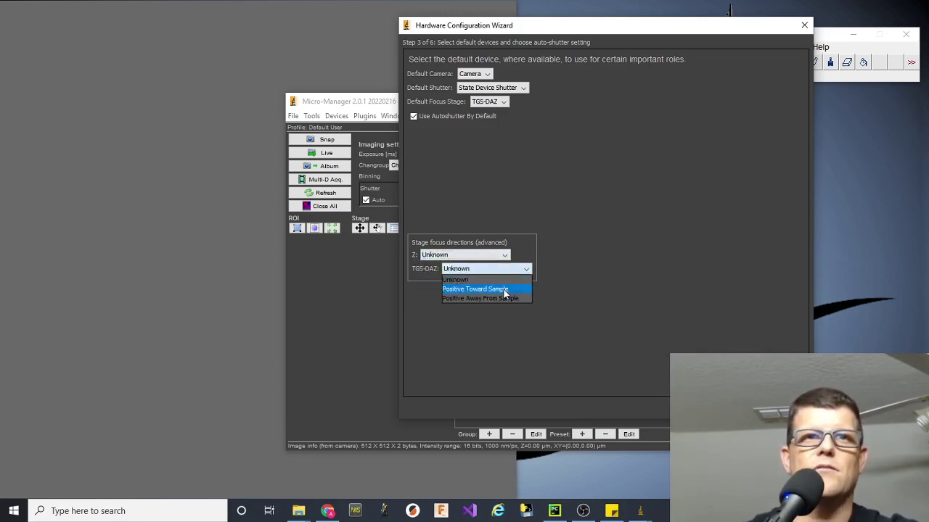
left_click(504, 290)
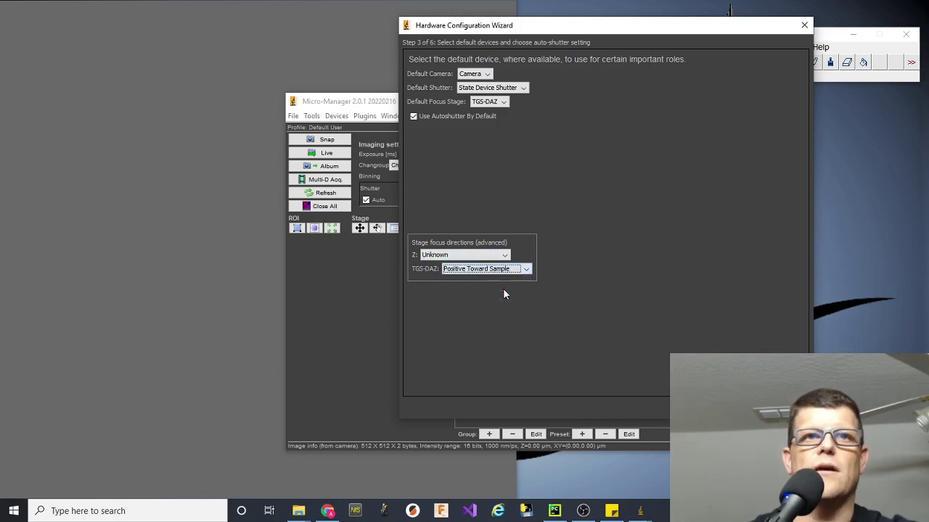
Step: Proceed to the device delays and set the State Device Shutter delay to 2.0 ms
left_click(733, 408)
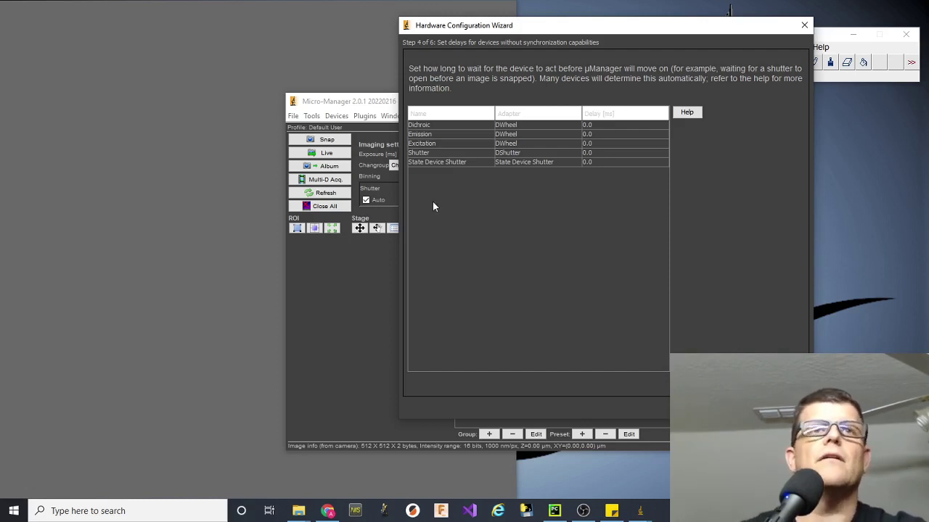
double_click(600, 162)
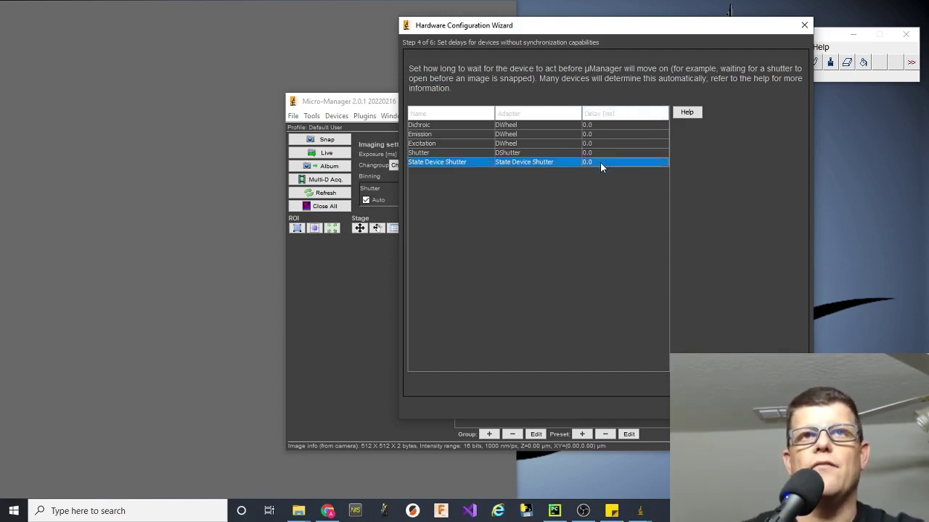
key("ctrl+a")
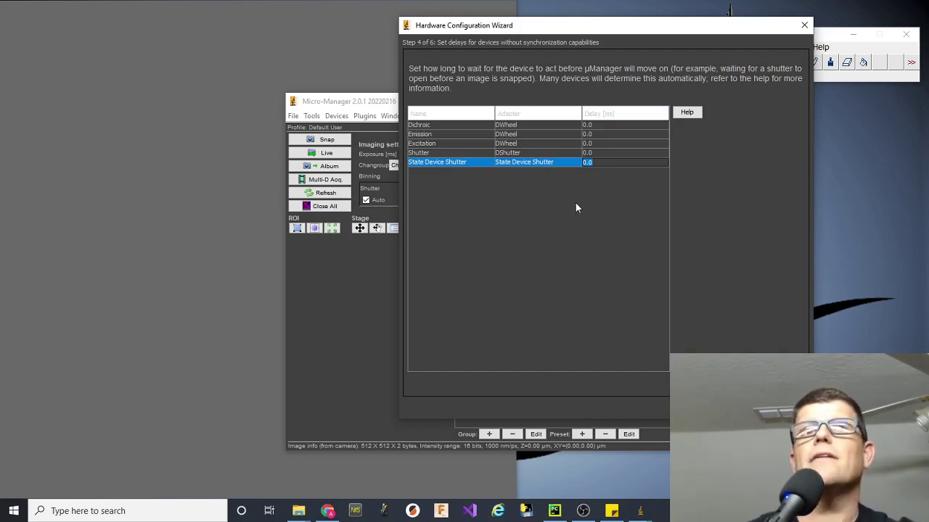
type("2.0")
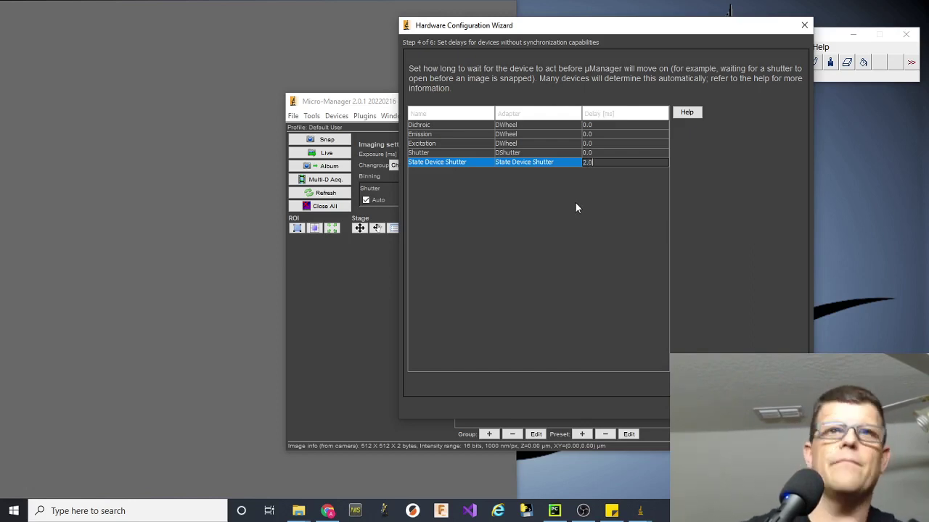
left_click(610, 152)
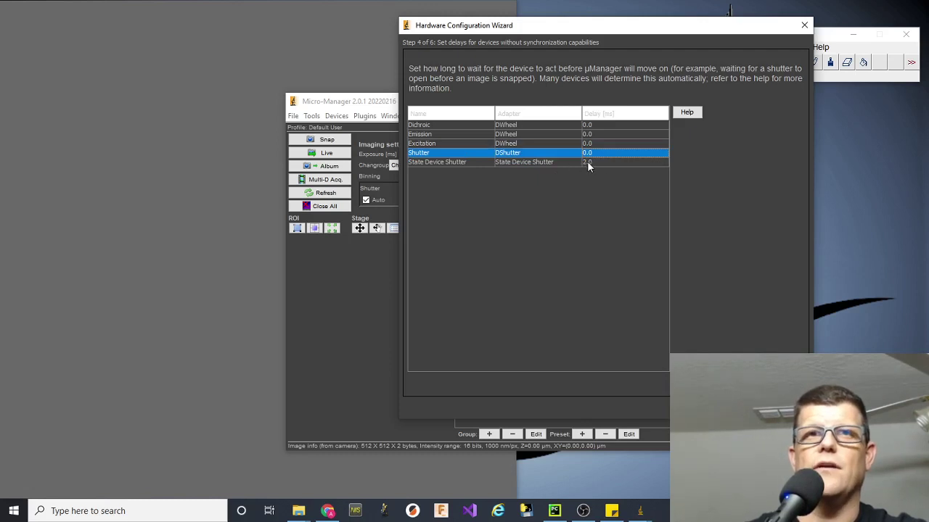
Step: Keep the position labels, save the configuration as MM-Live-Demo.cfg in the Micro-Manager-2.0gamma folder, and finish the wizard
left_click(762, 406)
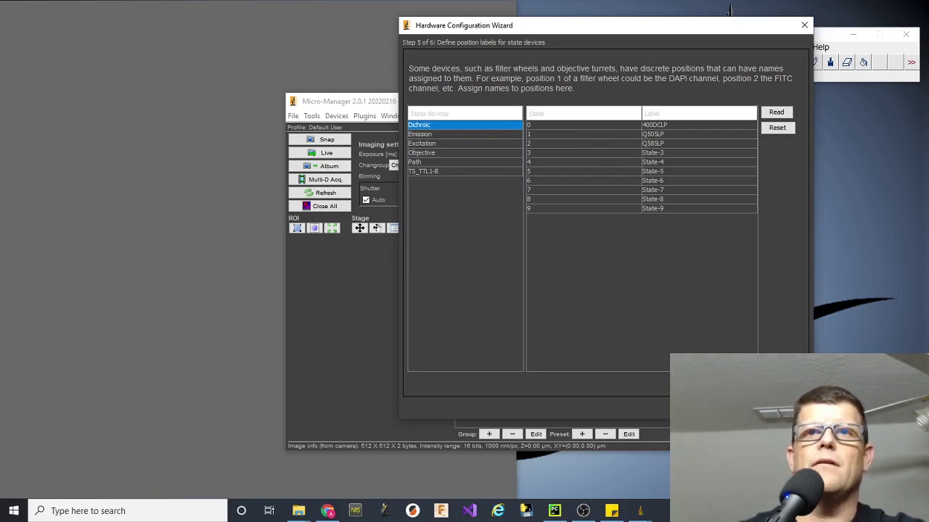
left_click(761, 406)
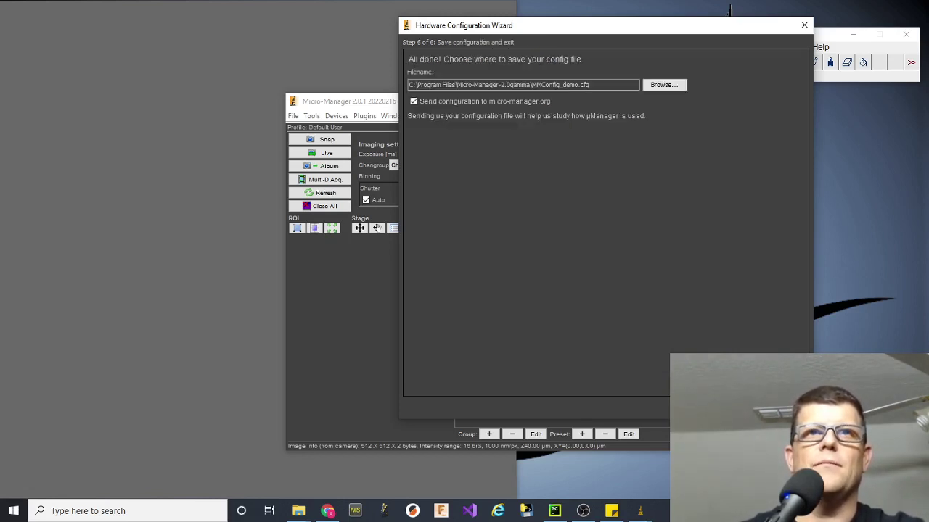
left_click(676, 85)
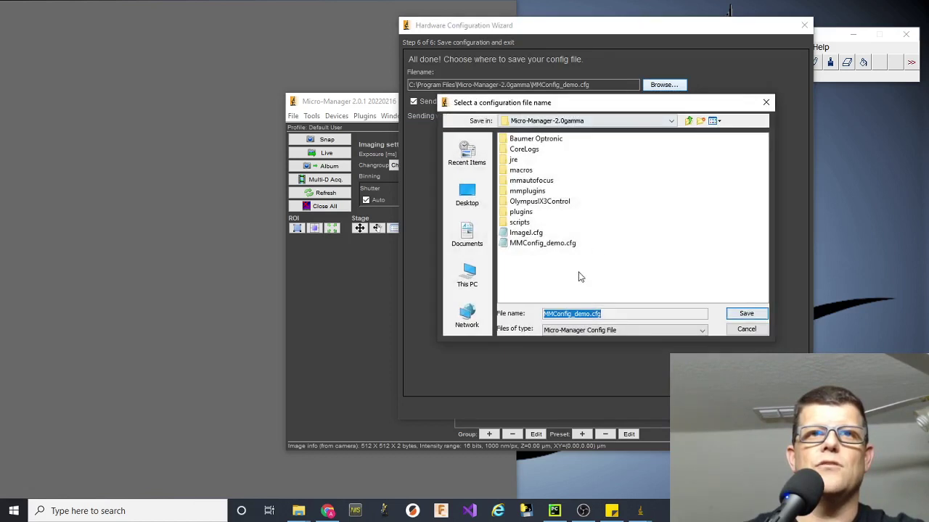
left_click(590, 314)
left_click_drag(591, 313, 518, 316)
type("MM-")
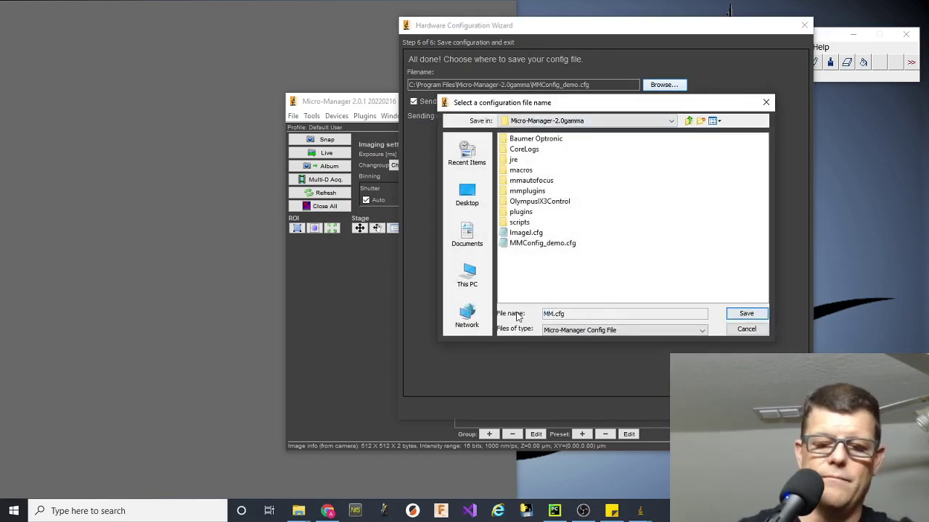
type("Live-Demo")
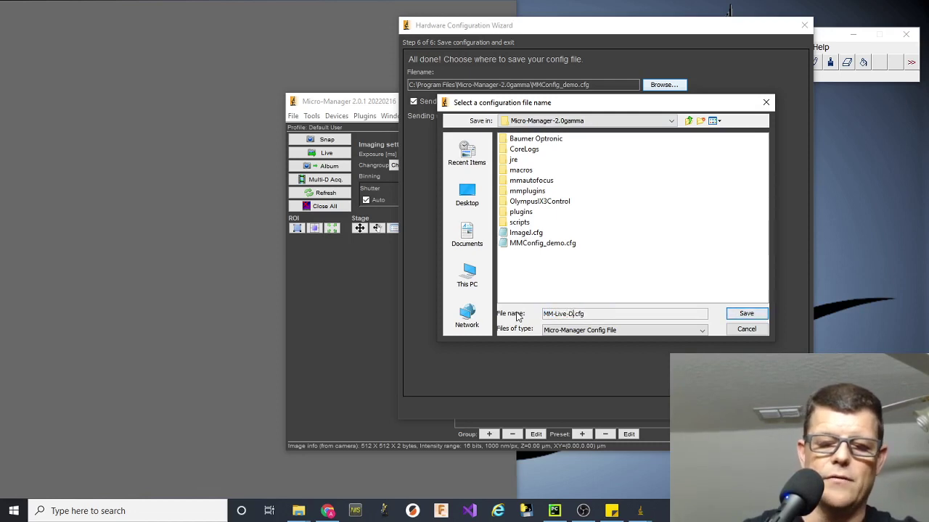
key("Return")
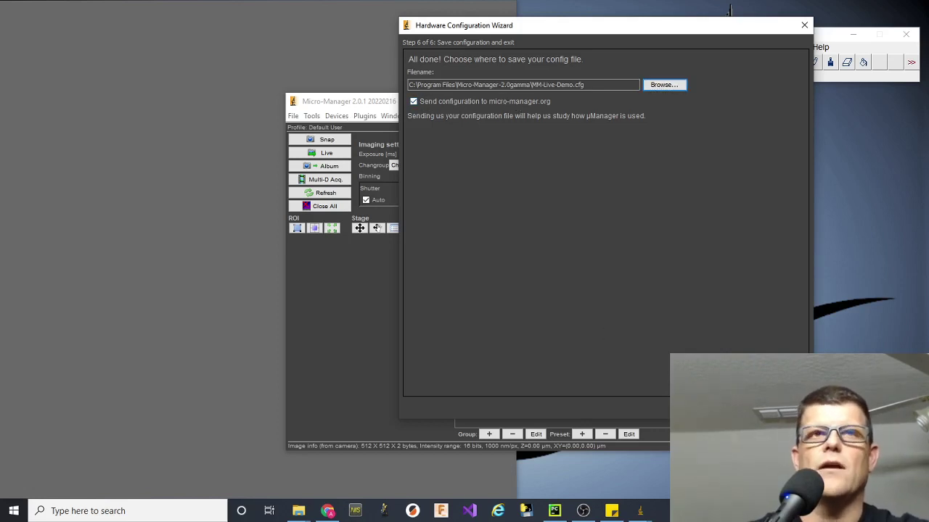
left_click(754, 408)
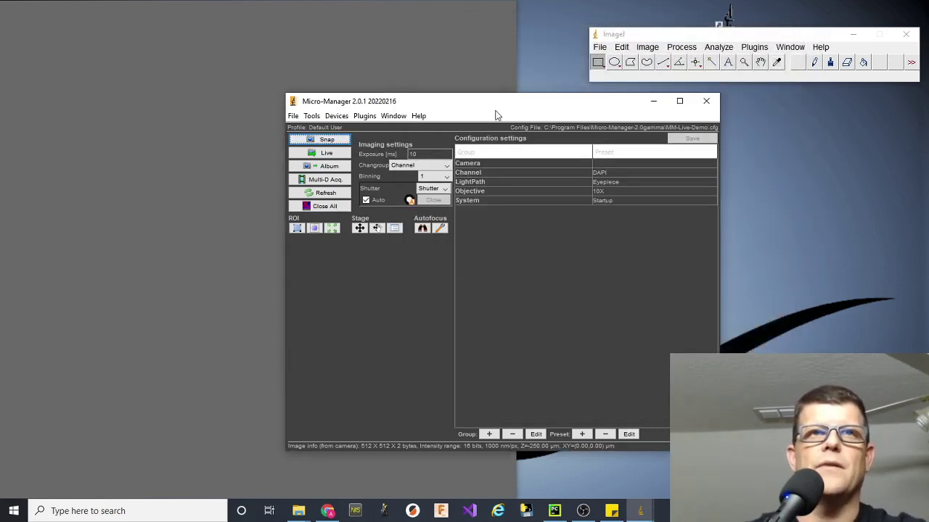
Step: Open the Device Property Browser and filter out read-only properties and camera devices
left_click_drag(489, 105, 681, 108)
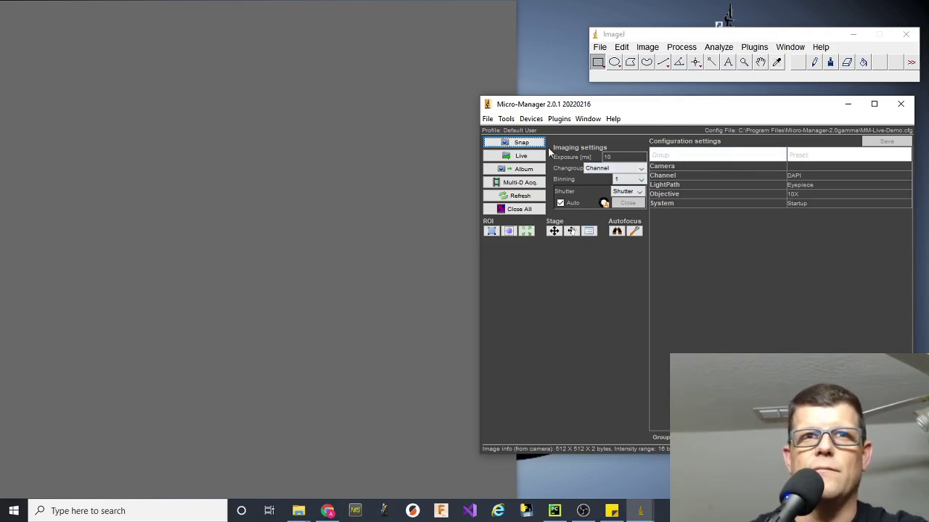
left_click(530, 118)
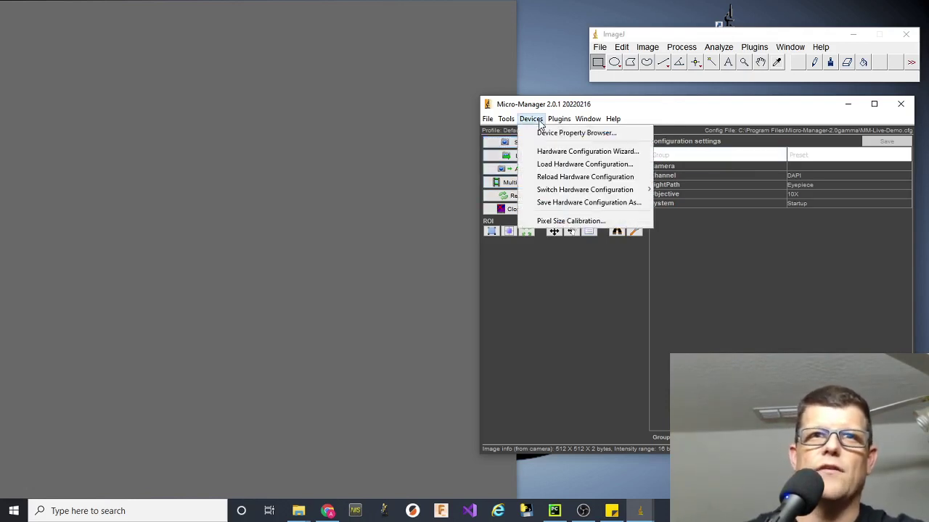
left_click(497, 322)
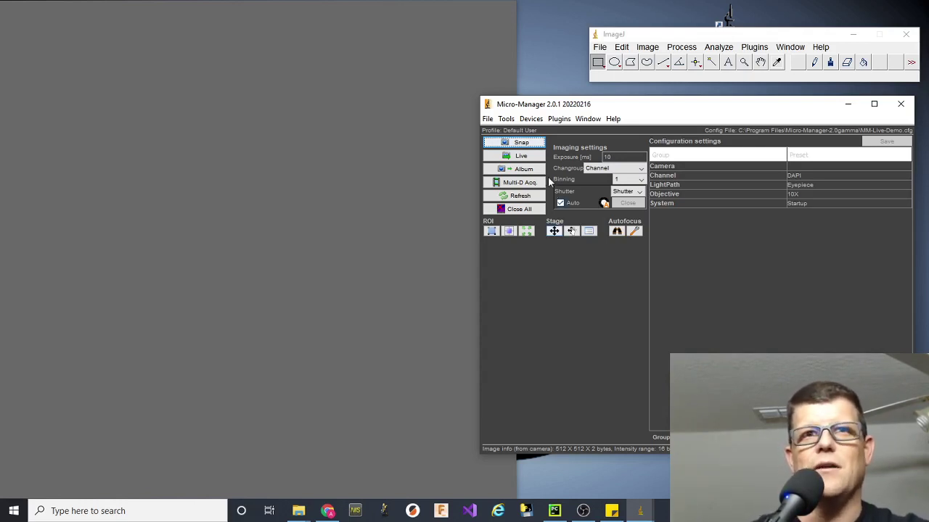
left_click(539, 123)
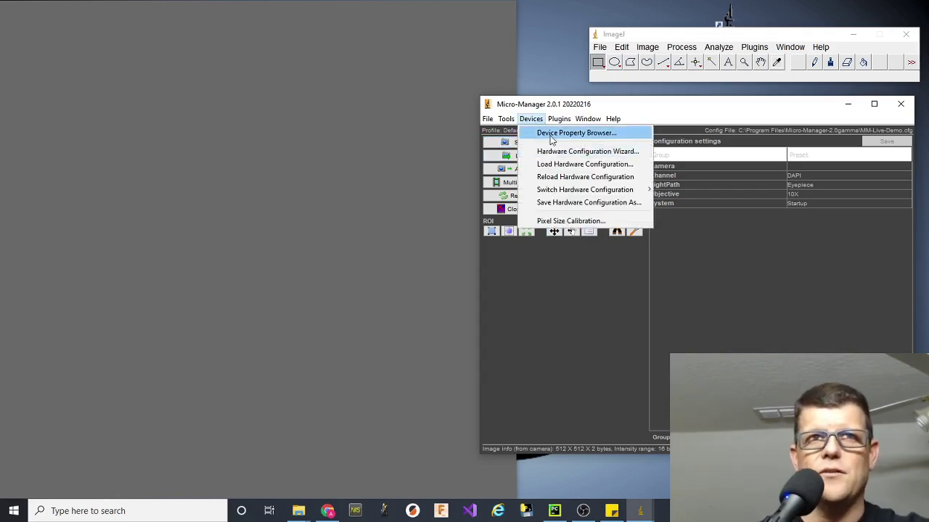
left_click(551, 135)
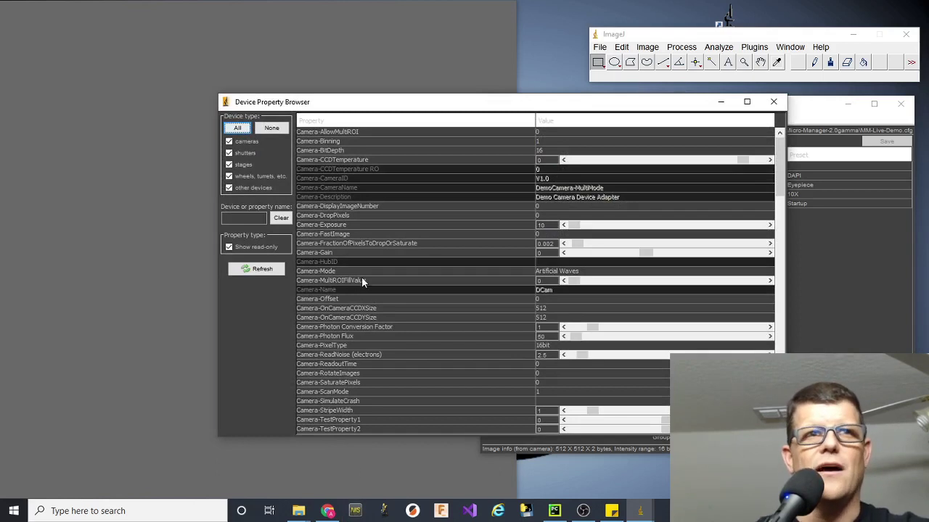
left_click(229, 247)
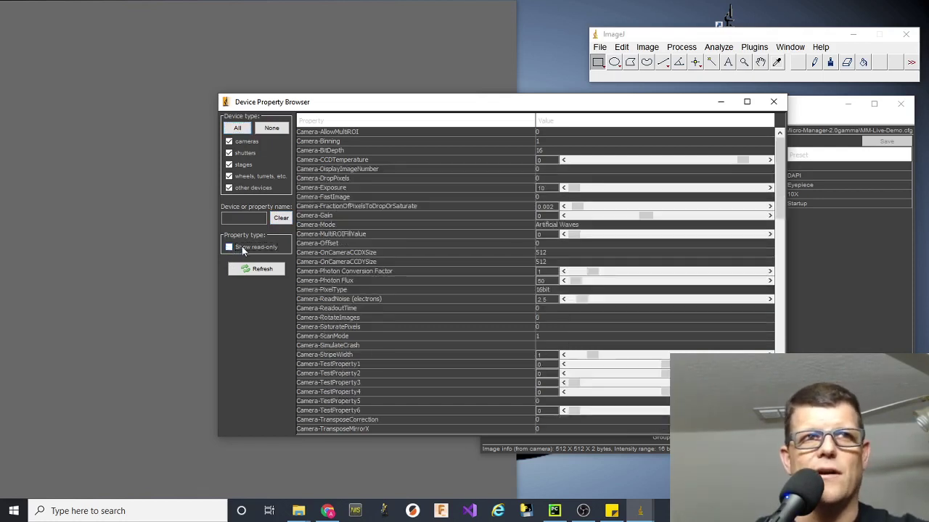
left_click(230, 143)
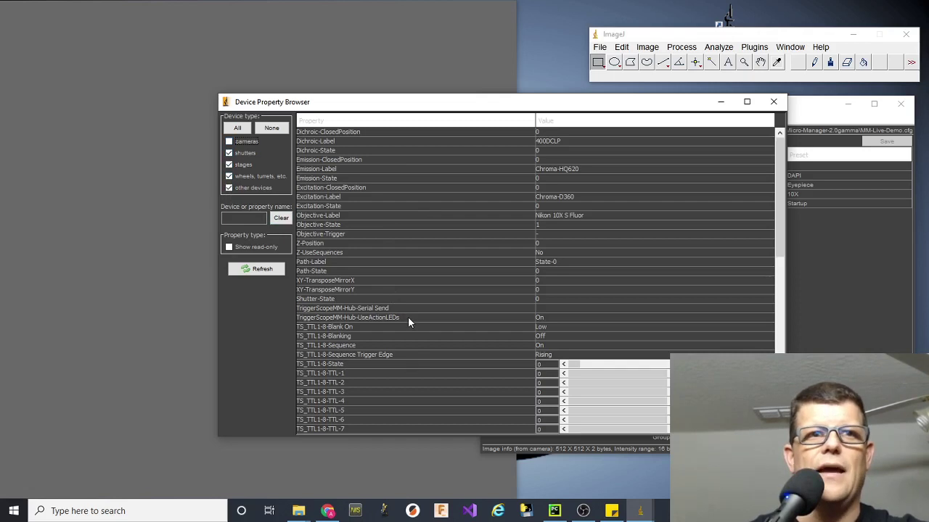
Step: Assign TGS-Z as the DA Device of the TGS-DAZ stage
scroll(444, 381, "down", 3)
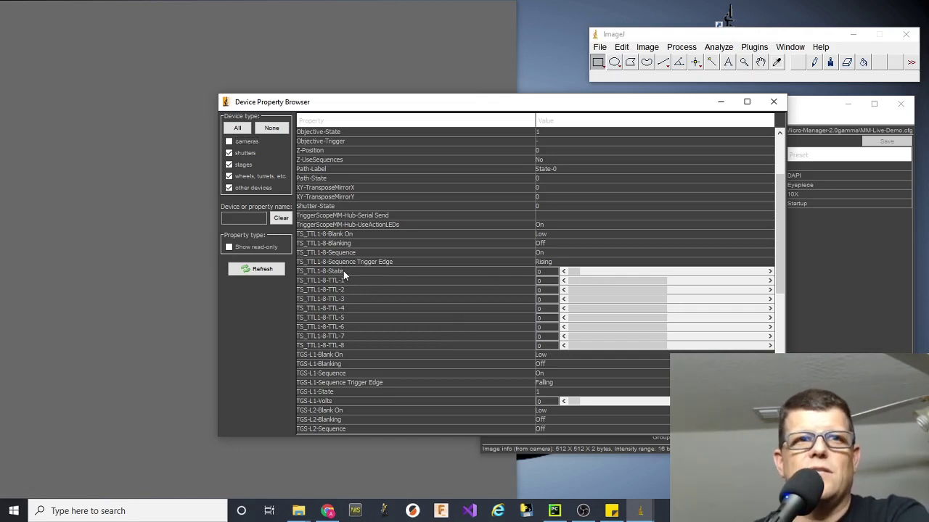
left_click(546, 271)
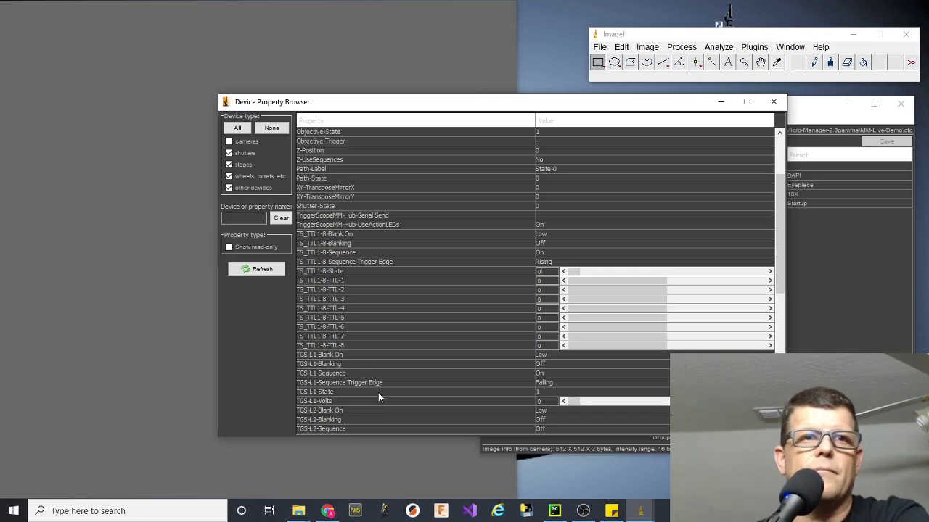
scroll(488, 370, "down", 5)
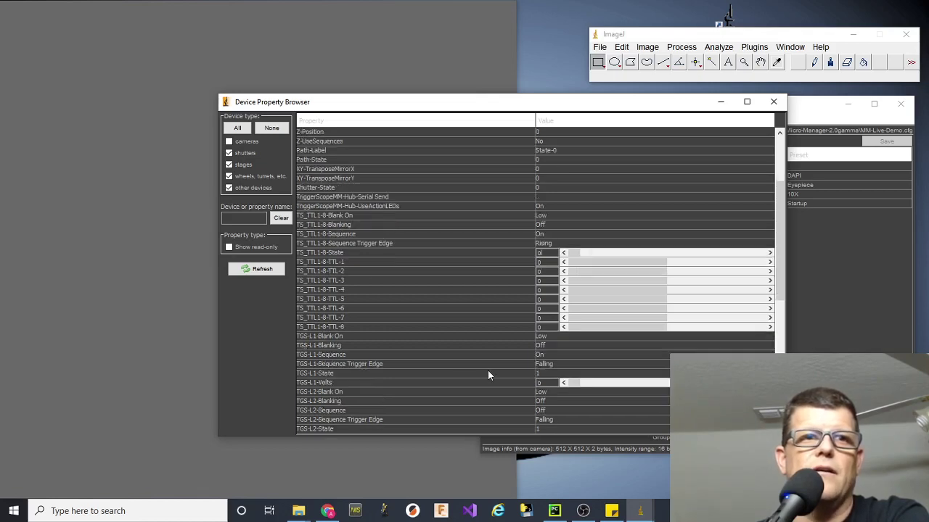
scroll(487, 374, "down", 2)
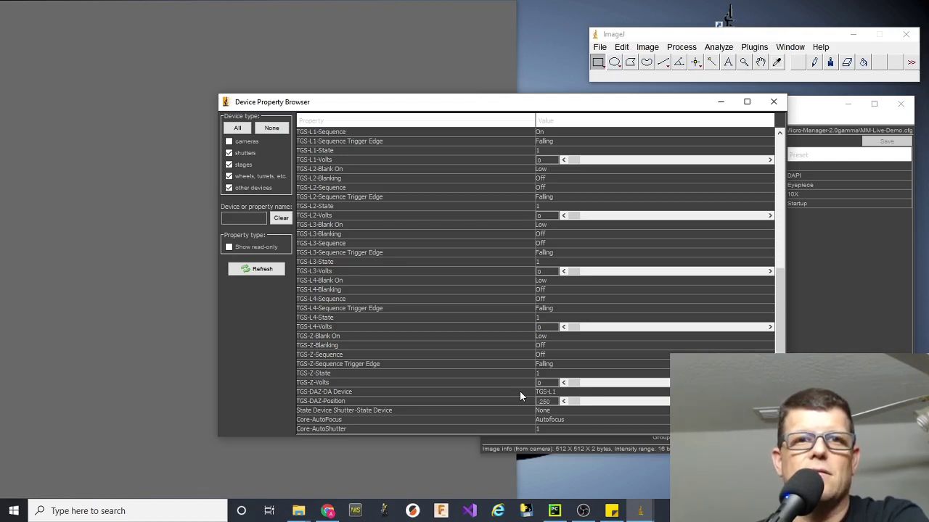
left_click(546, 392)
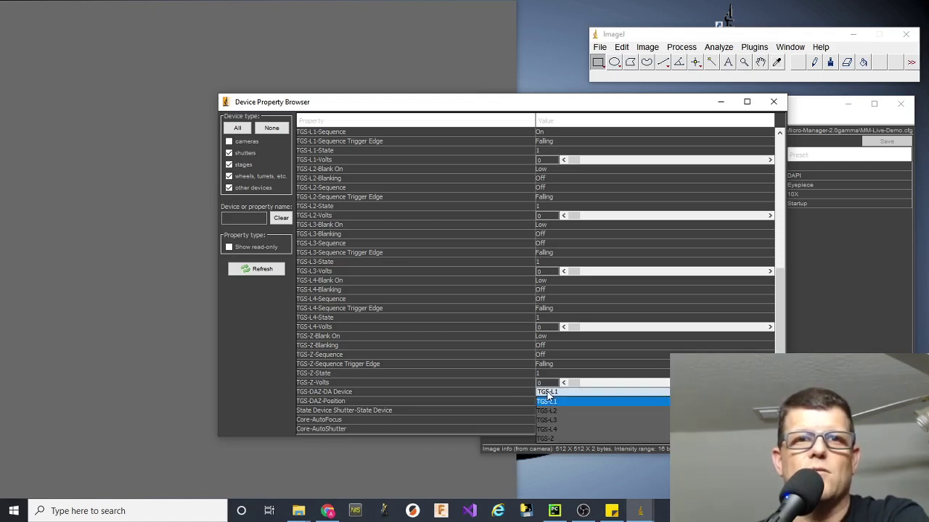
left_click(552, 439)
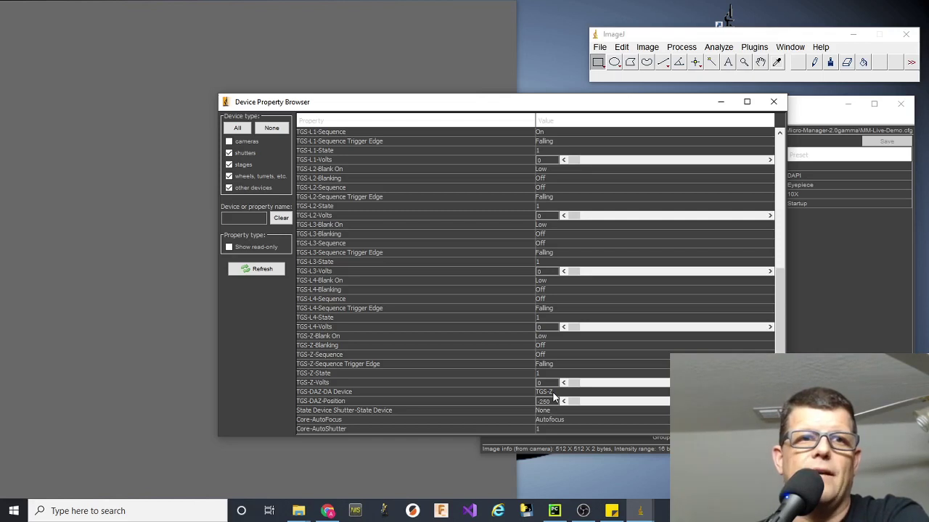
Step: Assign TS_TTL1-8 as the State Device Shutter's state device and close the property browser
left_click(548, 411)
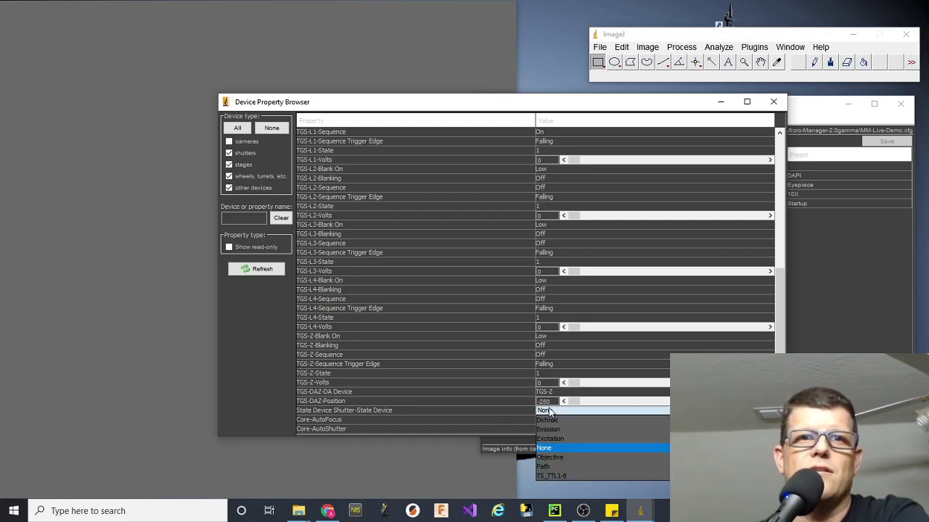
left_click(563, 476)
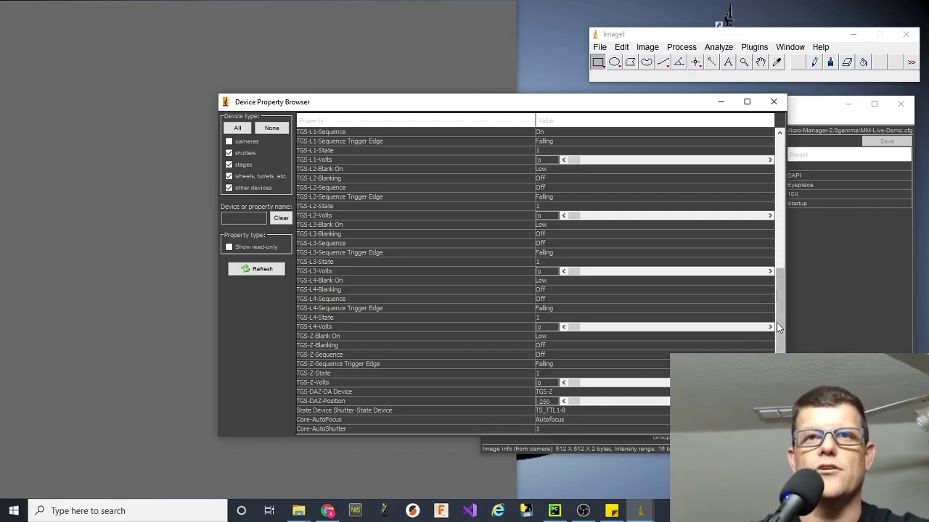
scroll(754, 325, "down", 3)
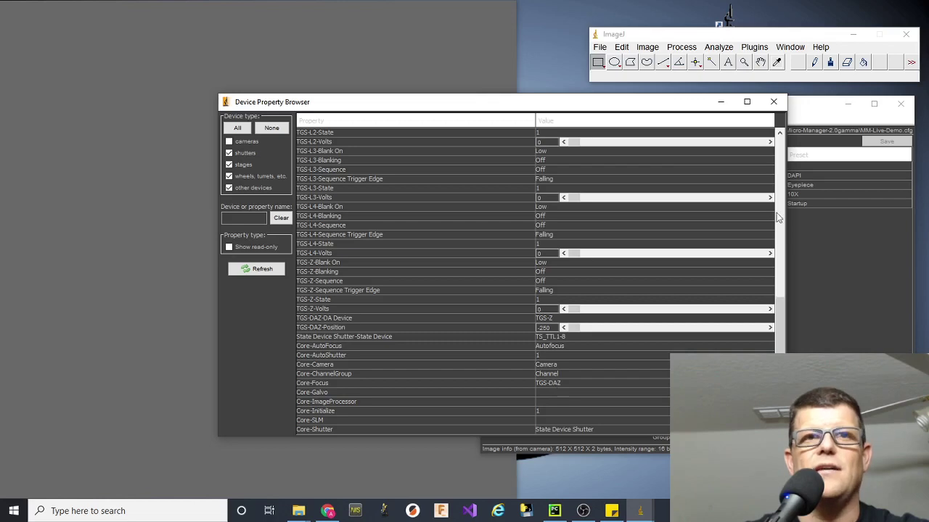
left_click(776, 103)
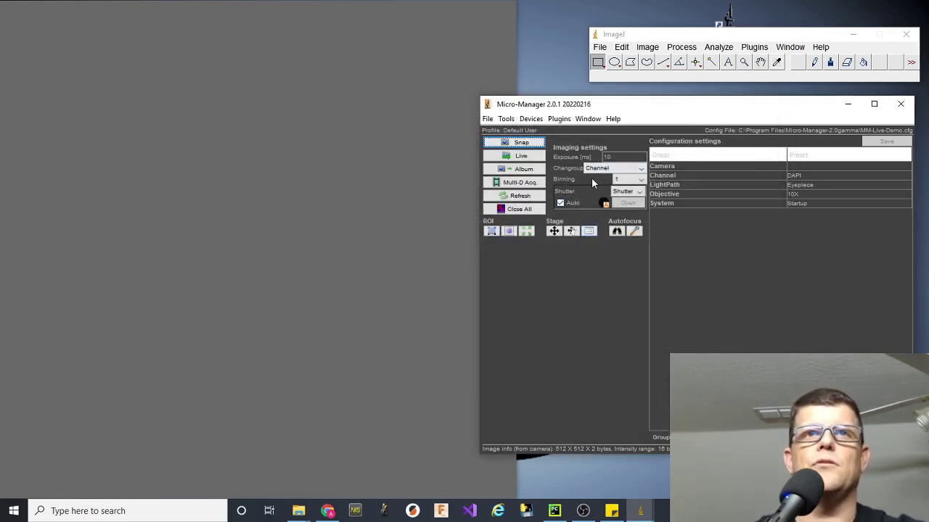
Step: Open Stage Control and assign the first Z drive control to TGS-DAZ
left_click(554, 231)
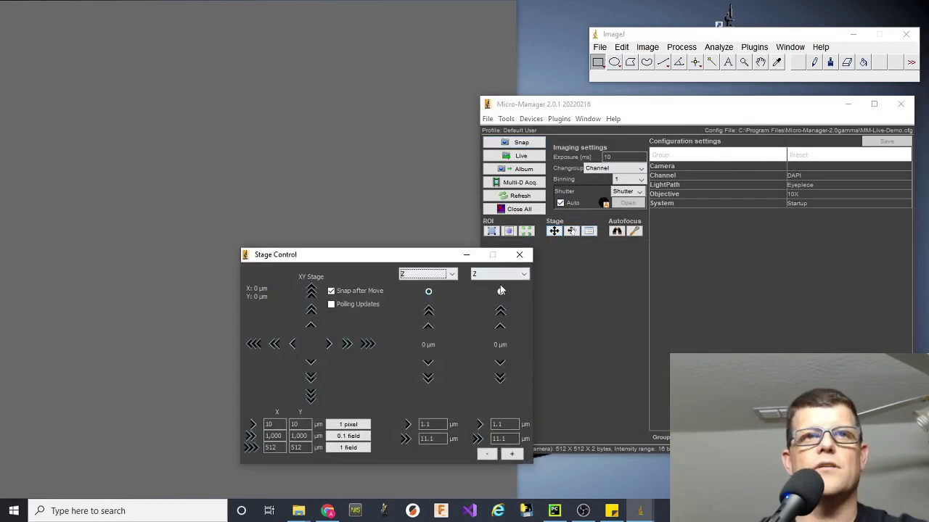
left_click(452, 274)
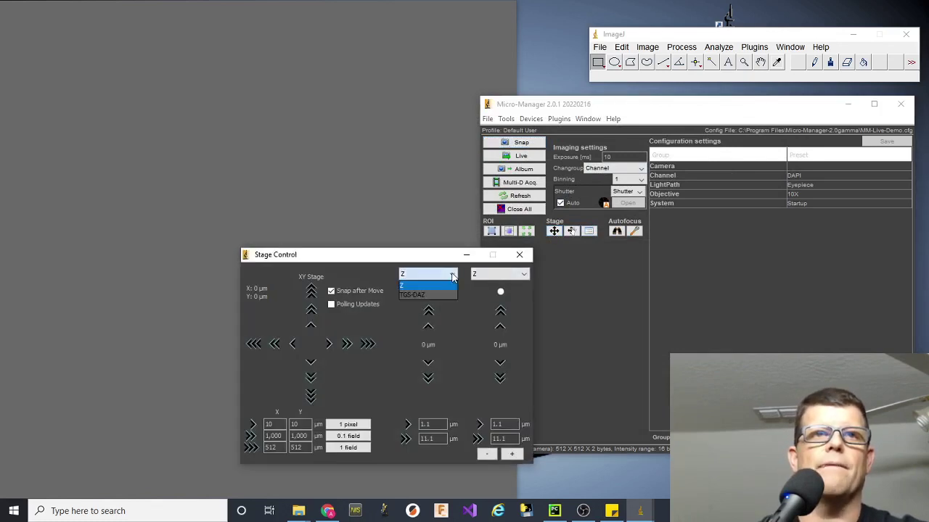
left_click(424, 295)
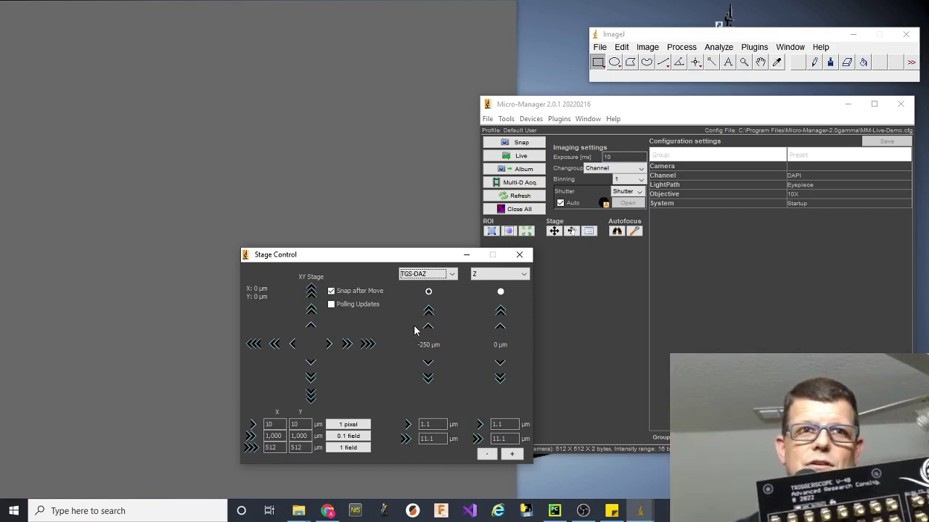
Step: Move the TGS-DAZ stage up one 1.1 µm step and the Z stage down two 1.1 µm steps
left_click(428, 327)
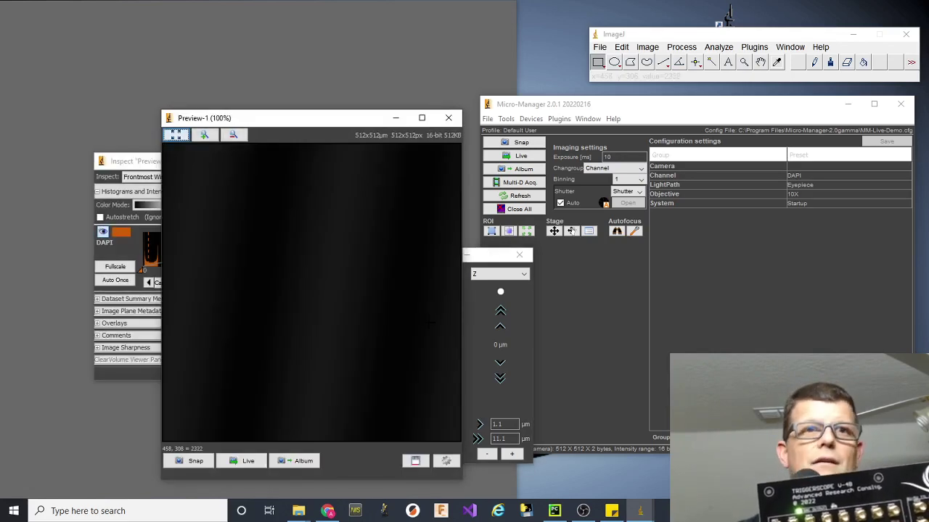
left_click(499, 366)
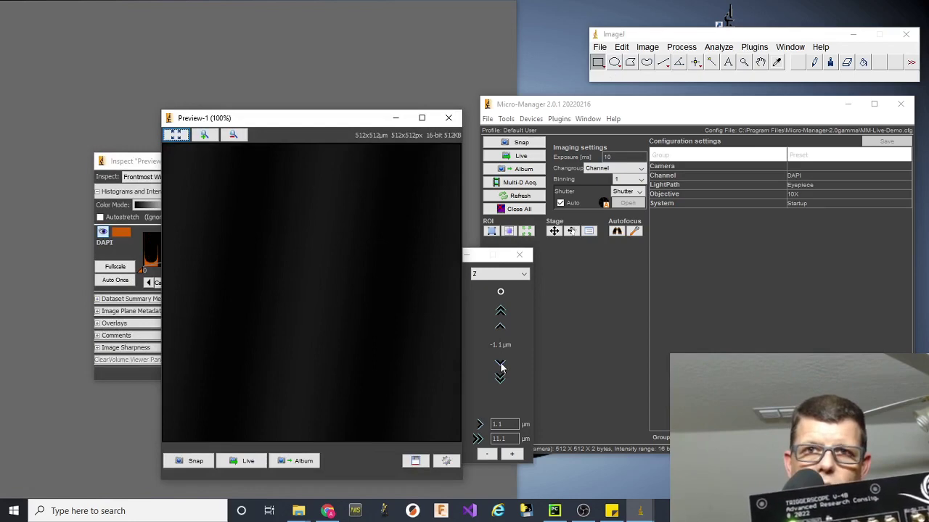
left_click(500, 367)
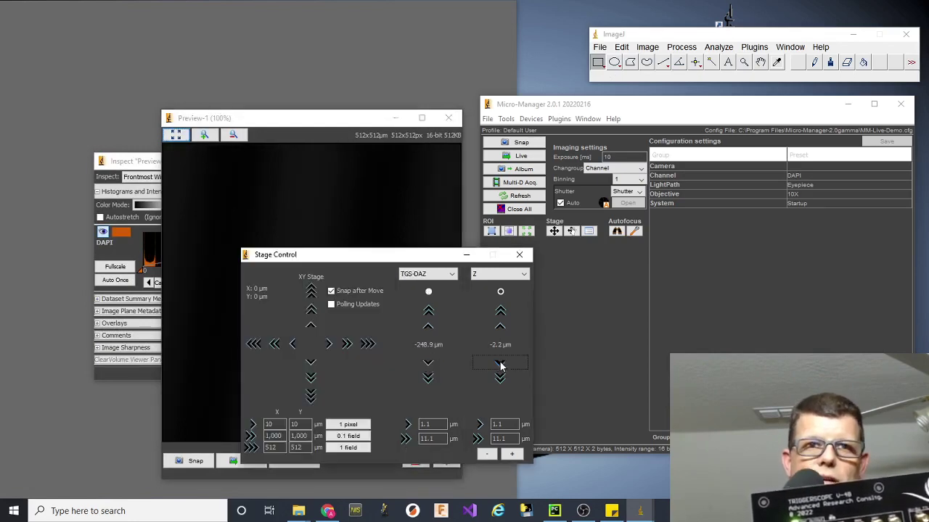
Step: Lower the Z stage to -258.6 µm with a 1.1 µm step followed by repeated 11.1 µm steps
left_click(499, 366)
left_click(500, 379)
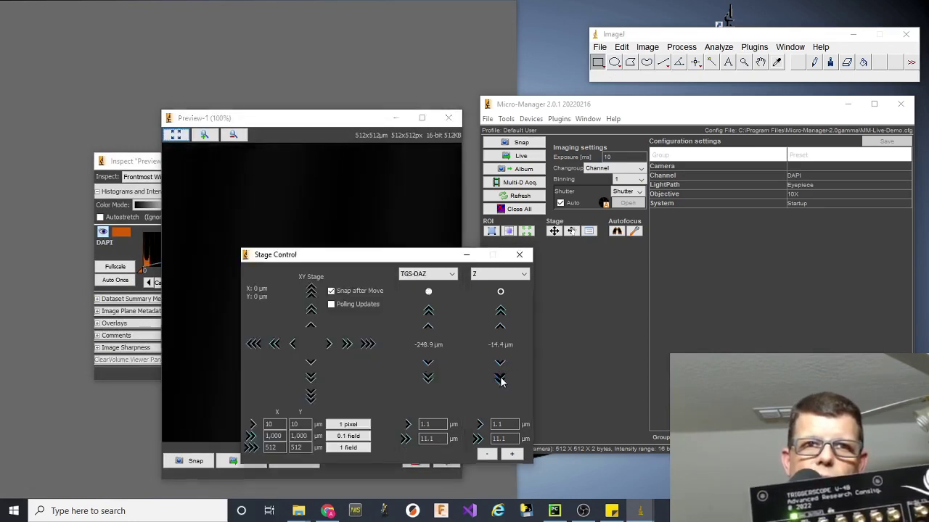
left_click(500, 379)
left_click(500, 378)
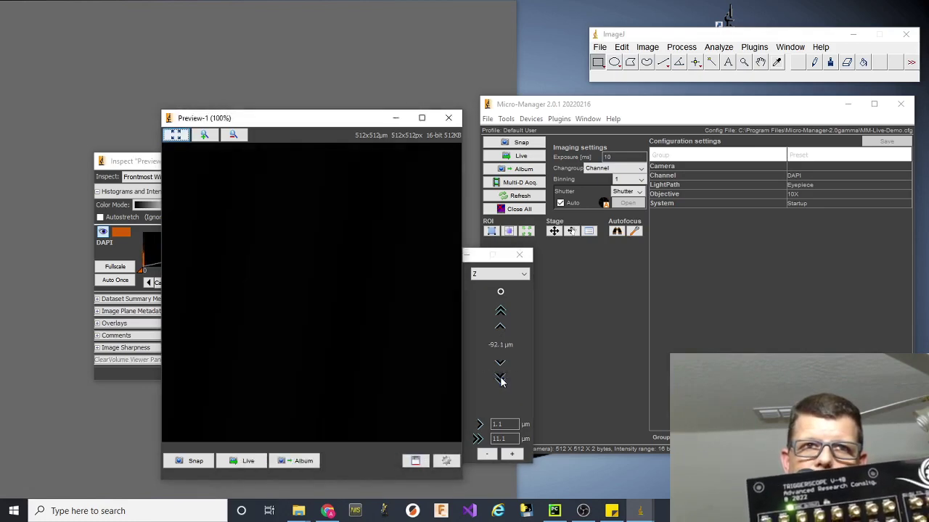
left_click(500, 379)
left_click(500, 378)
left_click(500, 379)
left_click(500, 379)
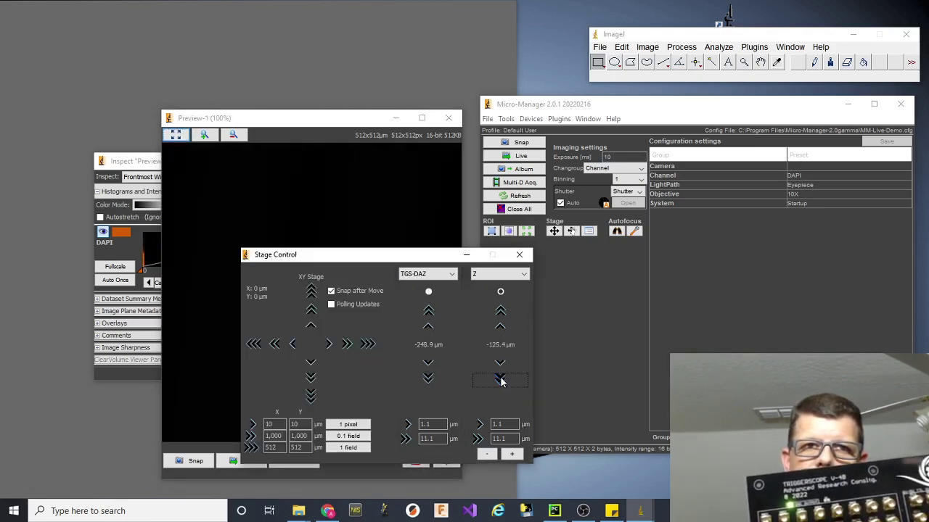
left_click(499, 379)
left_click(500, 379)
left_click(499, 379)
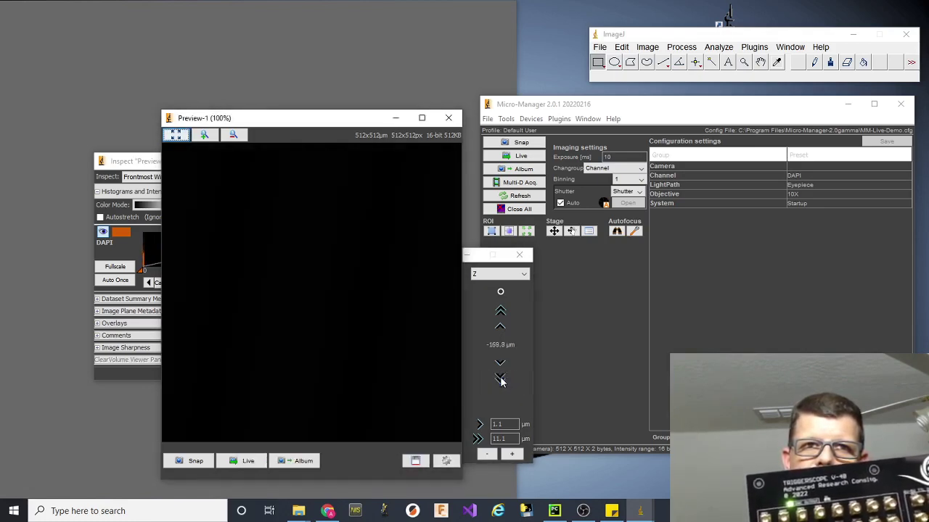
left_click(500, 379)
left_click(500, 378)
left_click(500, 379)
left_click(500, 379)
left_click(500, 378)
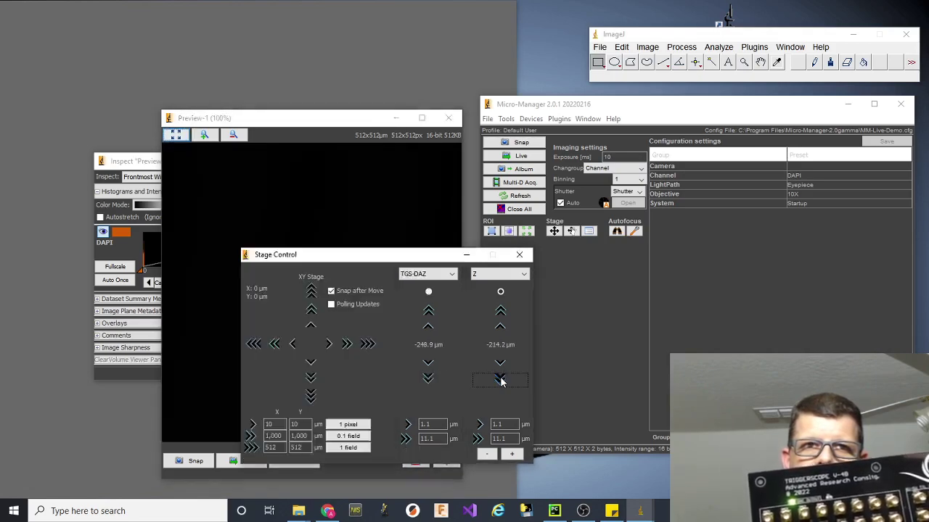
left_click(500, 379)
left_click(499, 378)
left_click(499, 379)
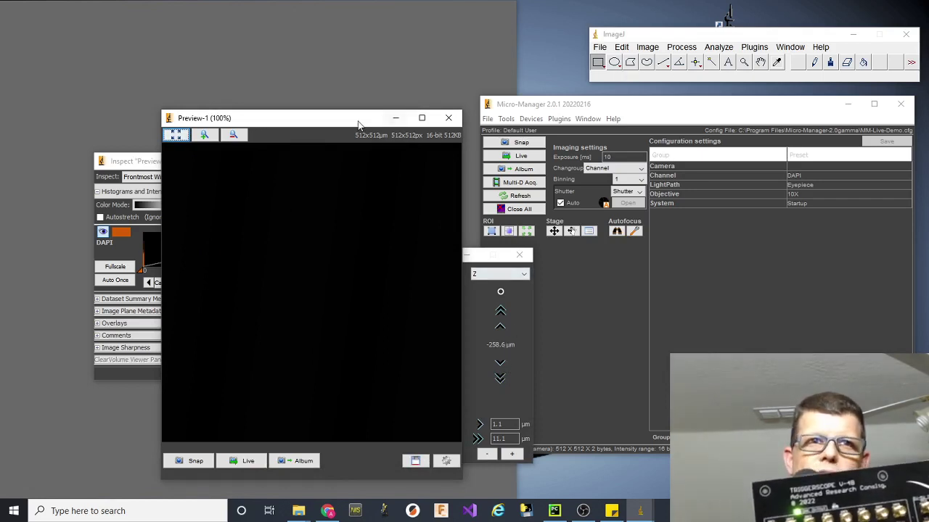
Step: Move the preview window clear of Stage Control and step the TGS-DAZ stage alternately down and up by 1.1 µm, ending at -250 µm
left_click_drag(336, 121, 744, 116)
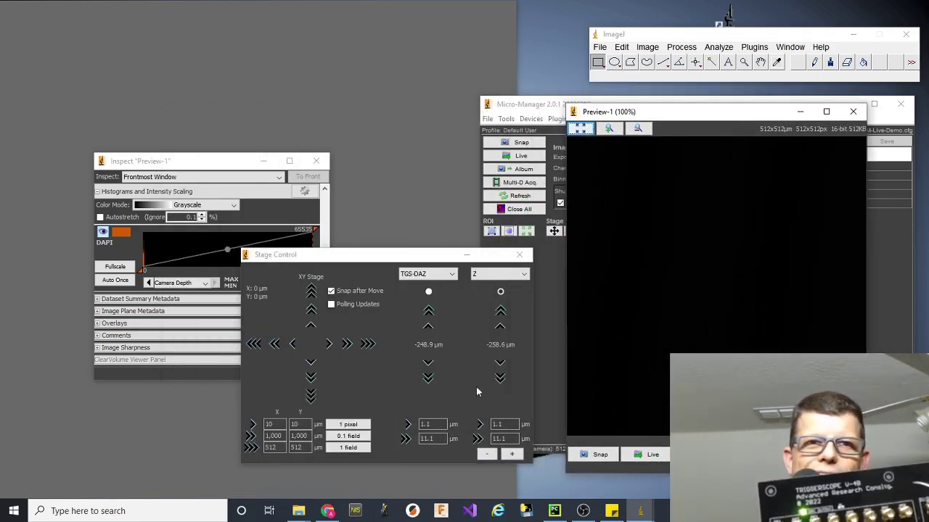
left_click(429, 364)
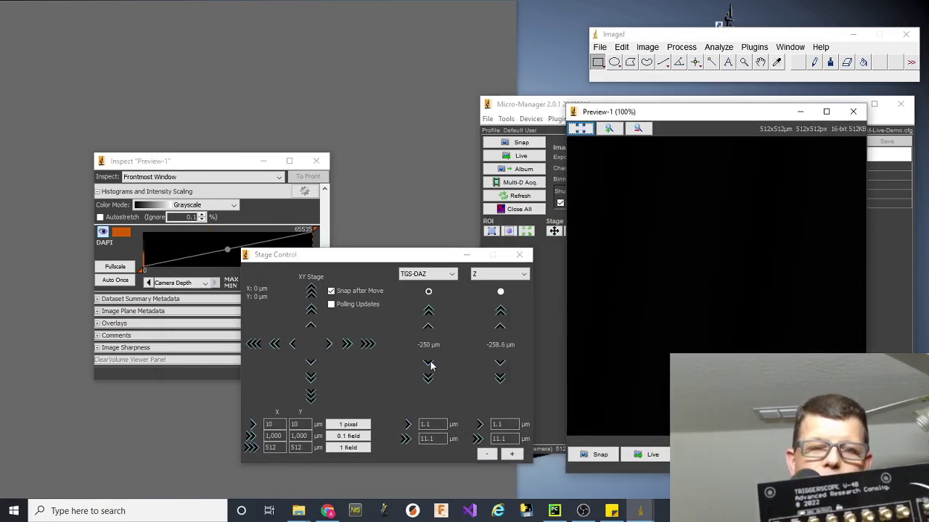
left_click(429, 327)
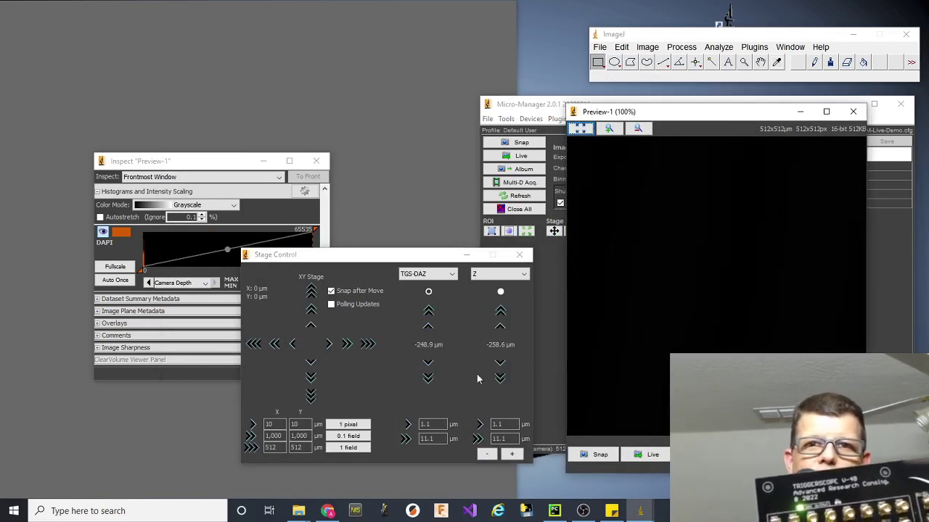
left_click(429, 363)
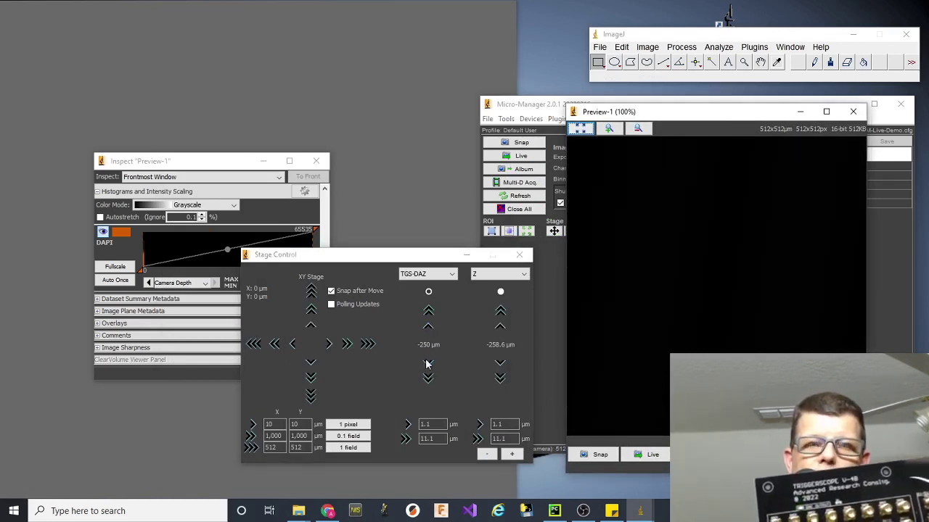
left_click(429, 327)
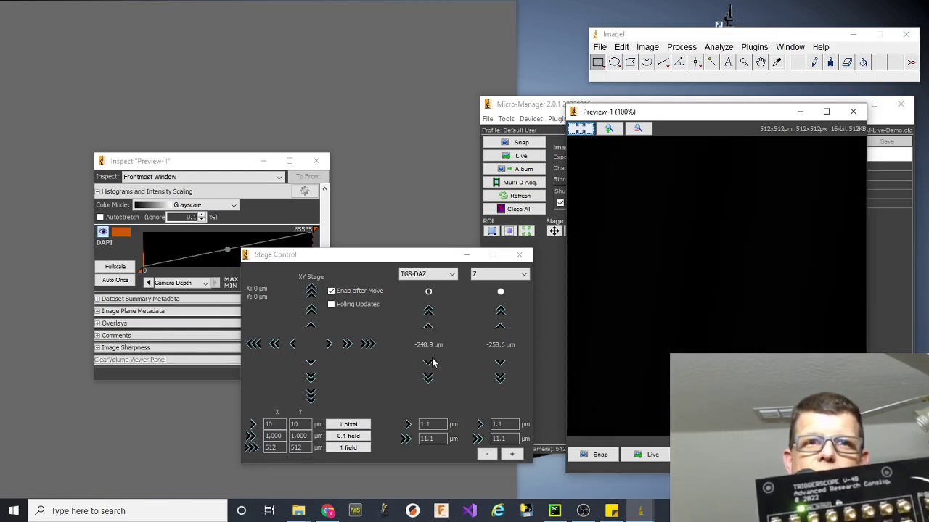
left_click(428, 363)
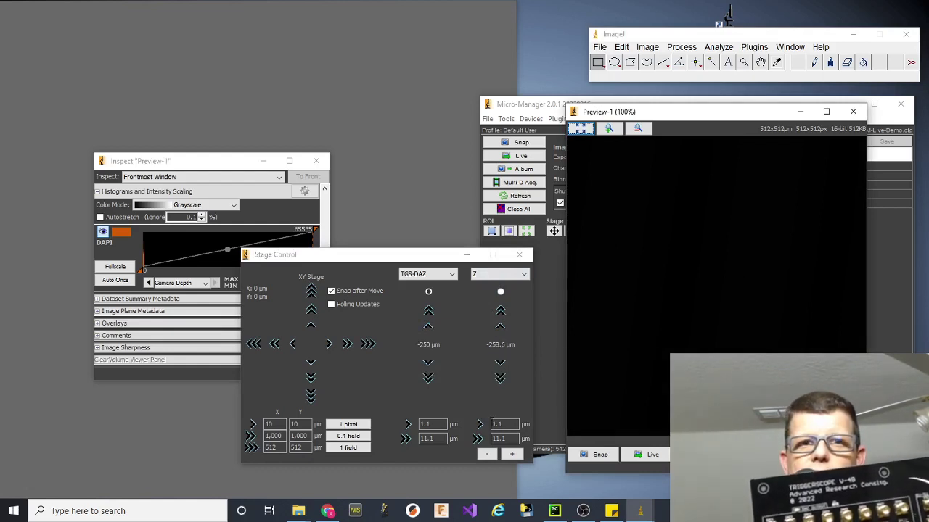
Step: Remove the second Z drive from Stage Control and close the preview image window
left_click(487, 455)
left_click_drag(350, 260, 365, 171)
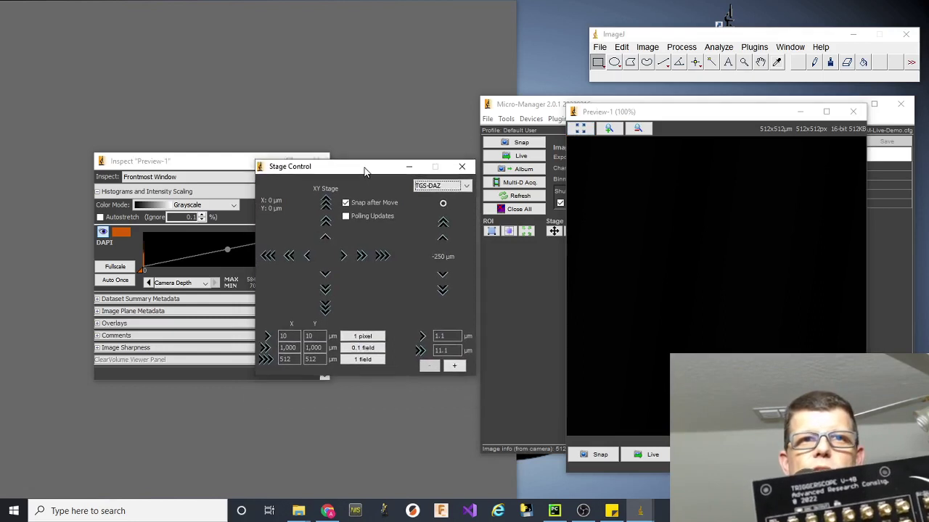
left_click(852, 111)
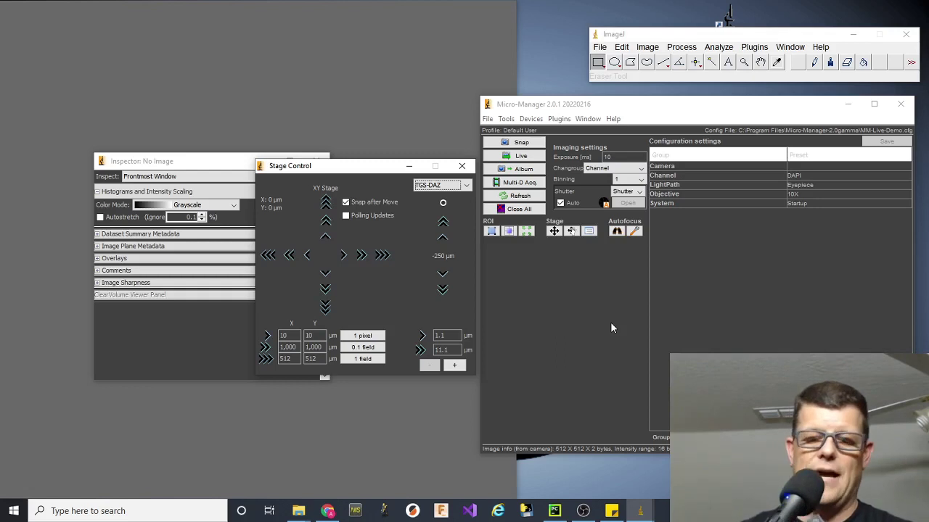
Step: Open the Device Property Browser and step the TS_TTL1-8 State up to 1 and on to 2
left_click(536, 121)
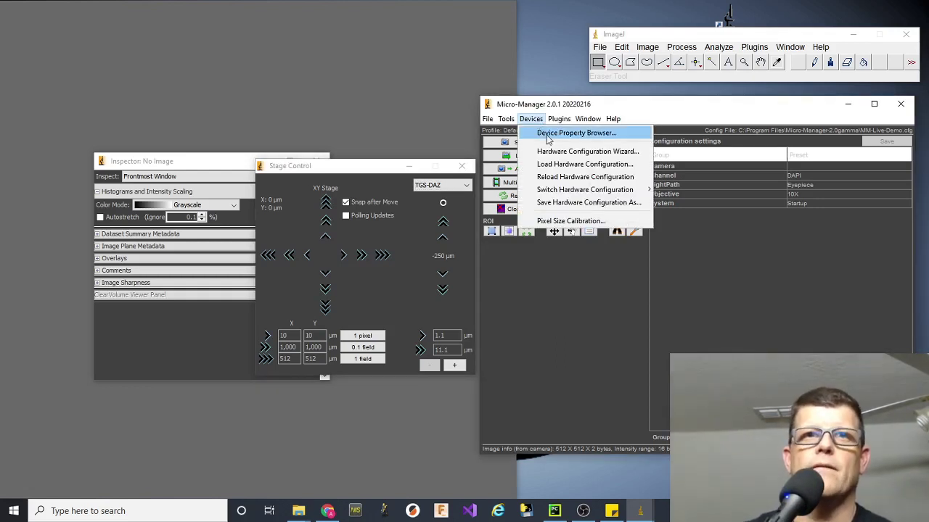
left_click(549, 135)
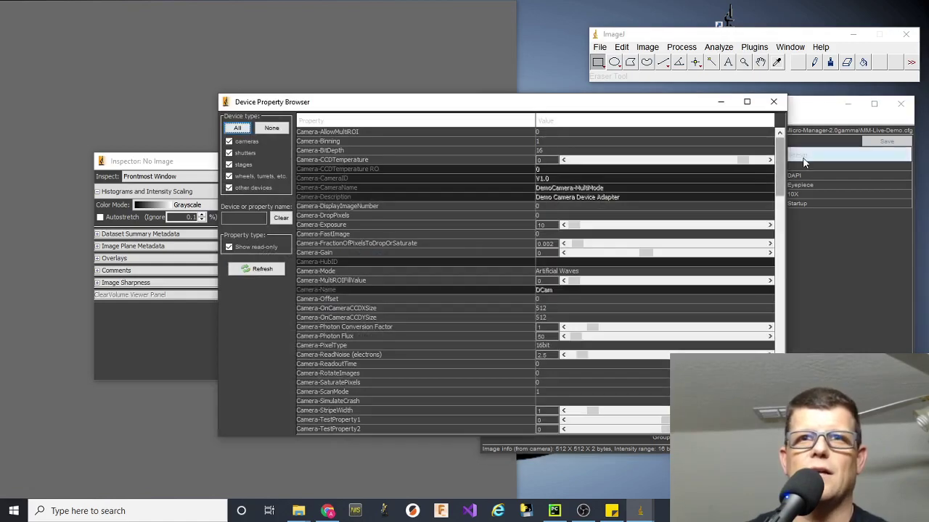
left_click_drag(784, 180, 759, 335)
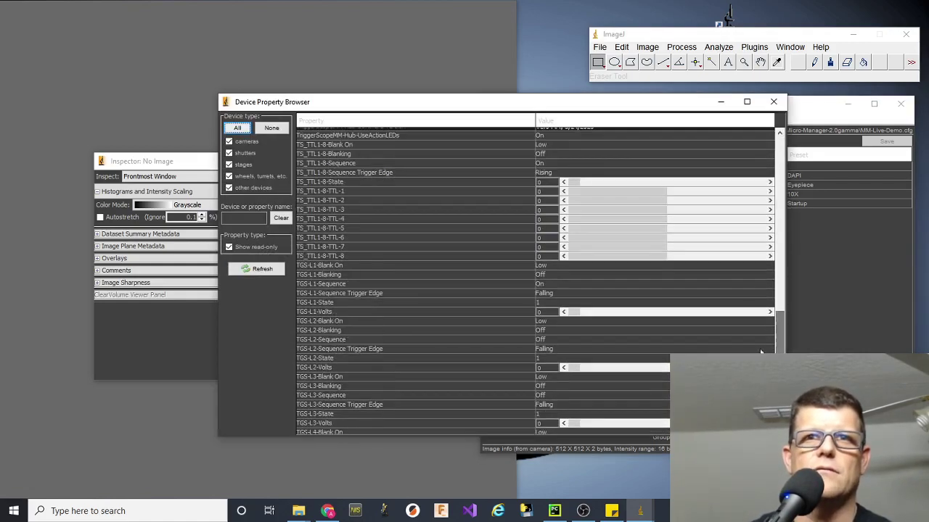
left_click(771, 190)
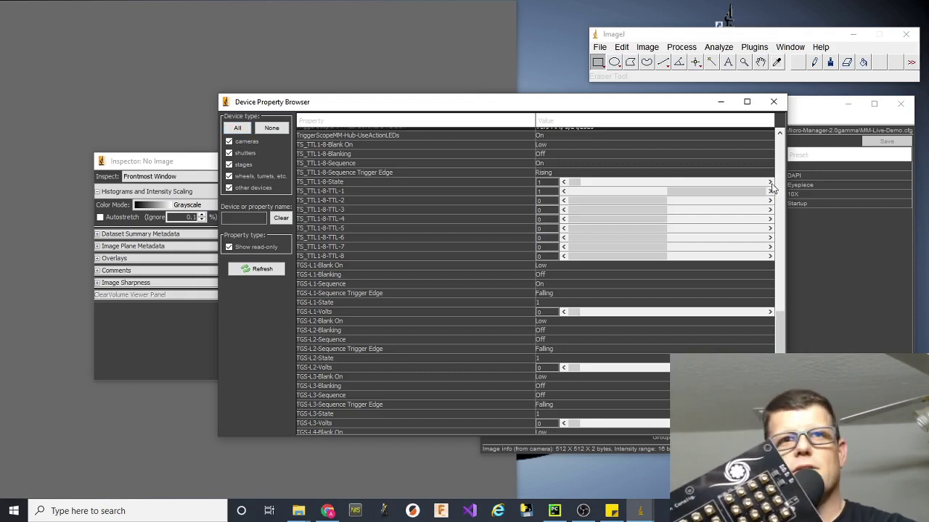
left_click(771, 181)
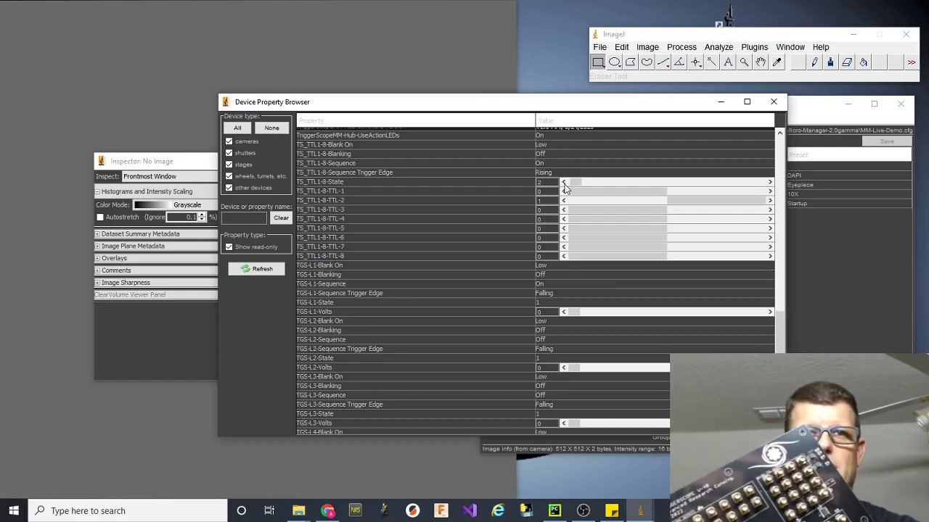
Step: Uncover the main window, turn off automatic shutter control and open the shutter manually
left_click_drag(393, 105, 660, 286)
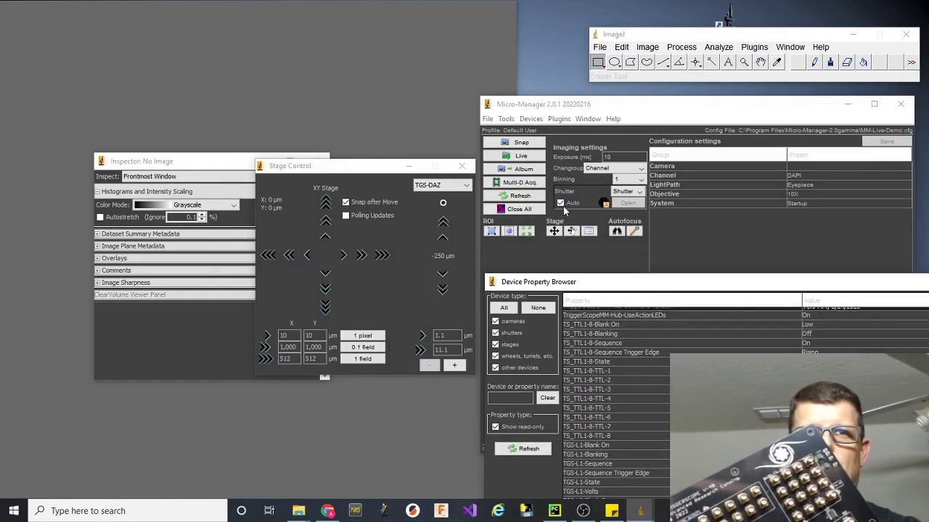
left_click(560, 203)
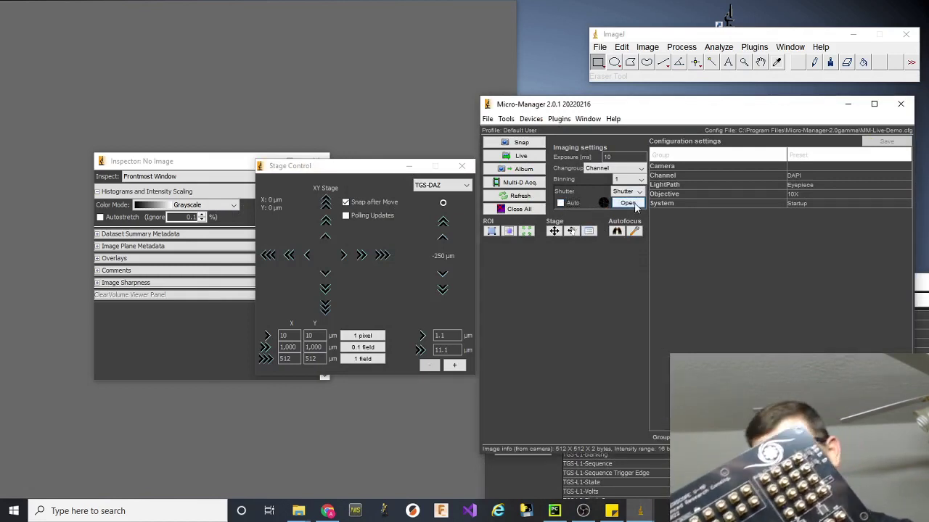
left_click(635, 204)
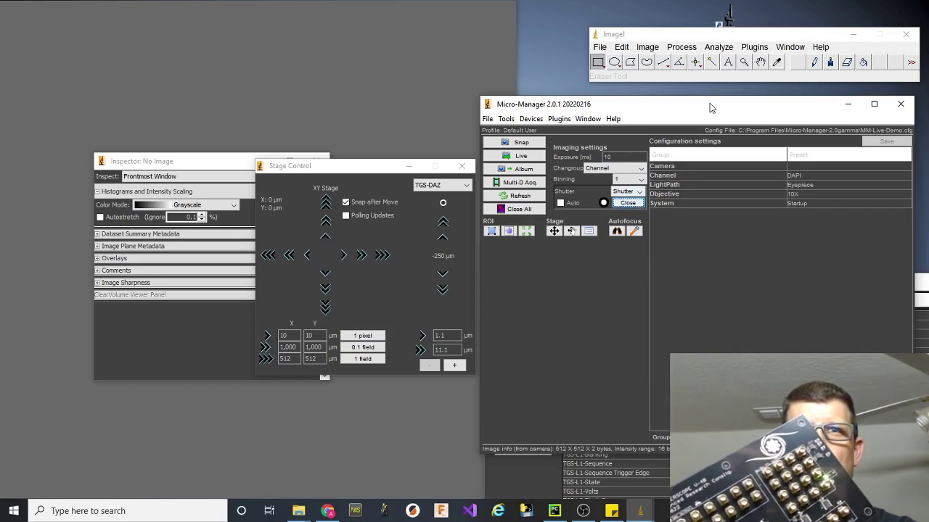
Step: Rearrange the main window and the property browser so both are visible, and toggle the shutter closed, open and closed again
left_click_drag(720, 105, 459, 66)
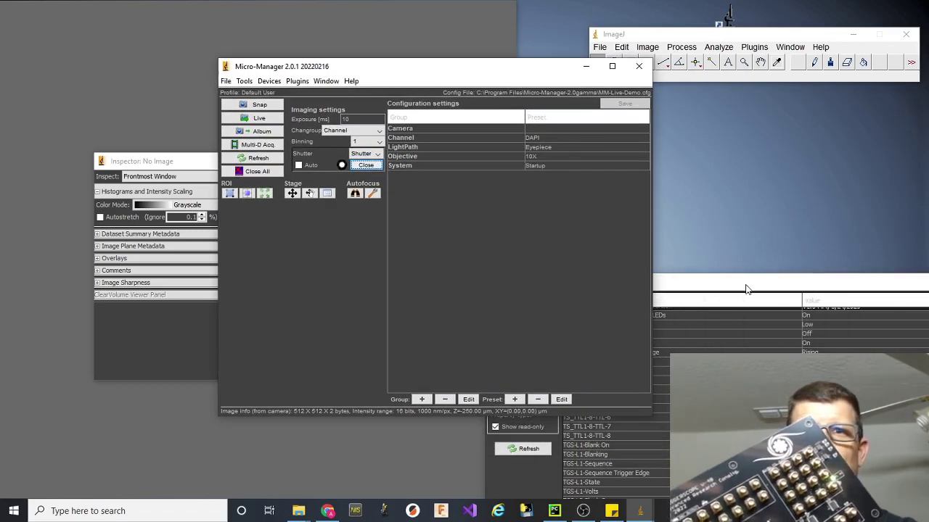
left_click_drag(745, 285, 551, 265)
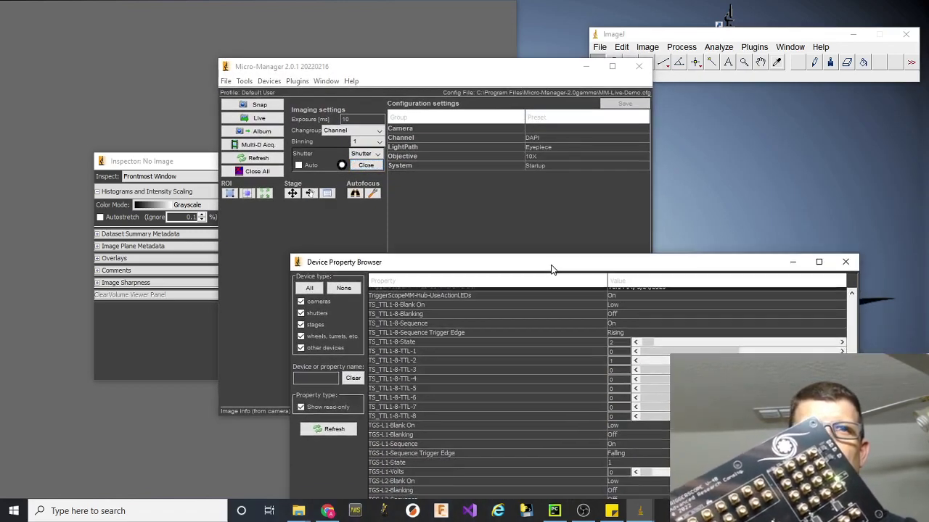
left_click(367, 166)
left_click(366, 167)
left_click(367, 166)
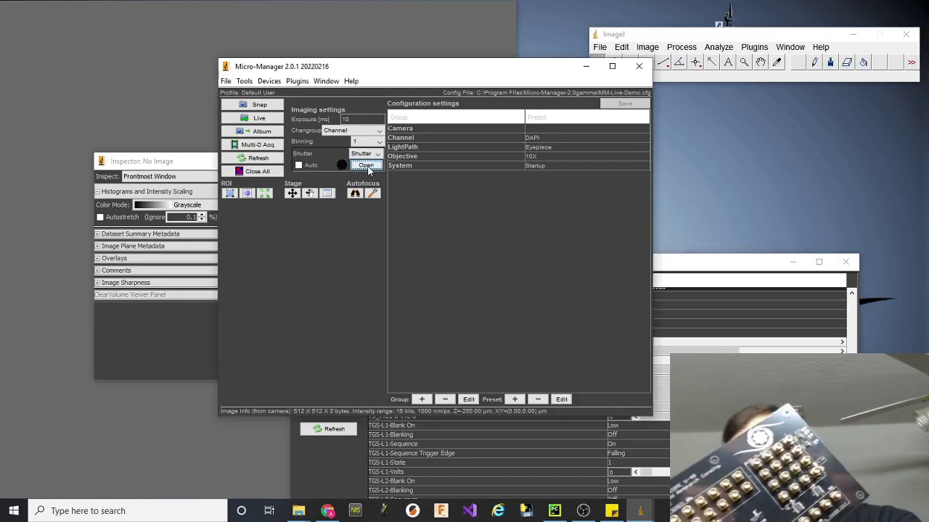
Step: Snap a test image with automatic shutter enabled and the exposure set to 100 ms, and close its preview
left_click(298, 165)
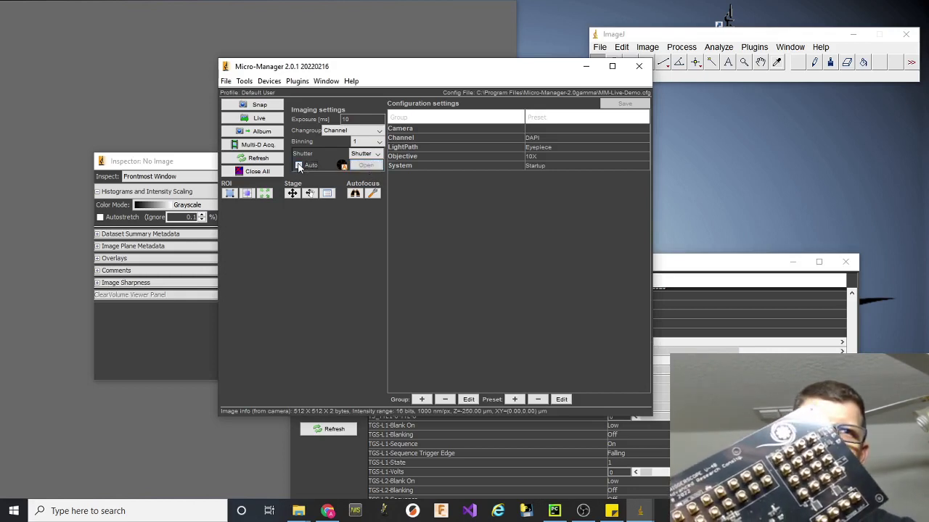
double_click(347, 120)
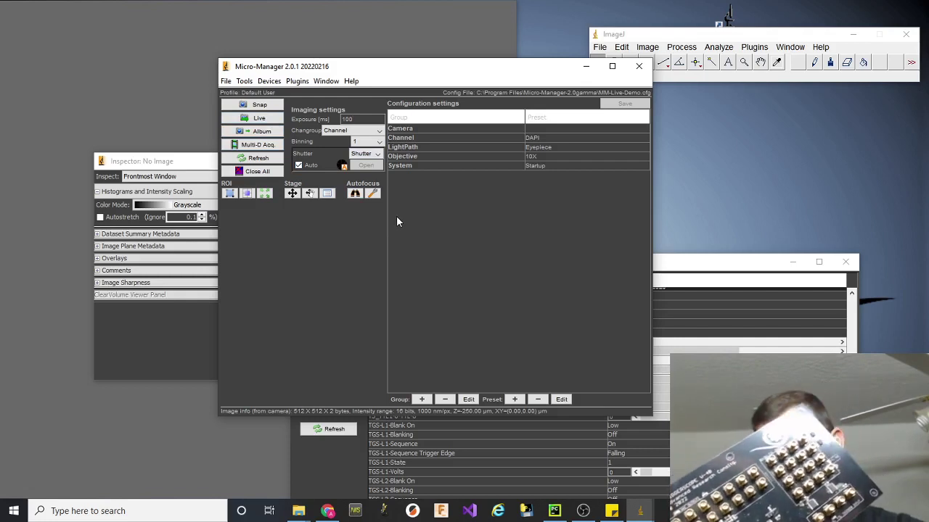
left_click(260, 105)
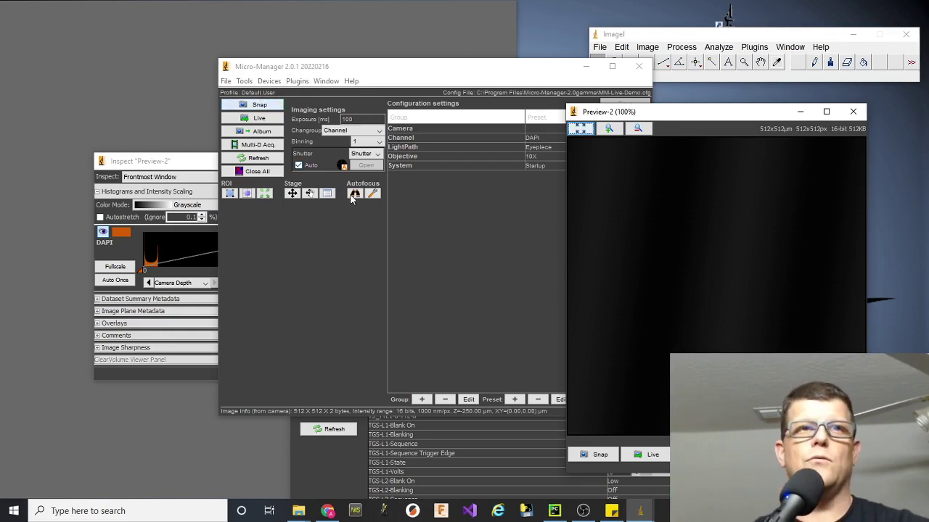
left_click(853, 113)
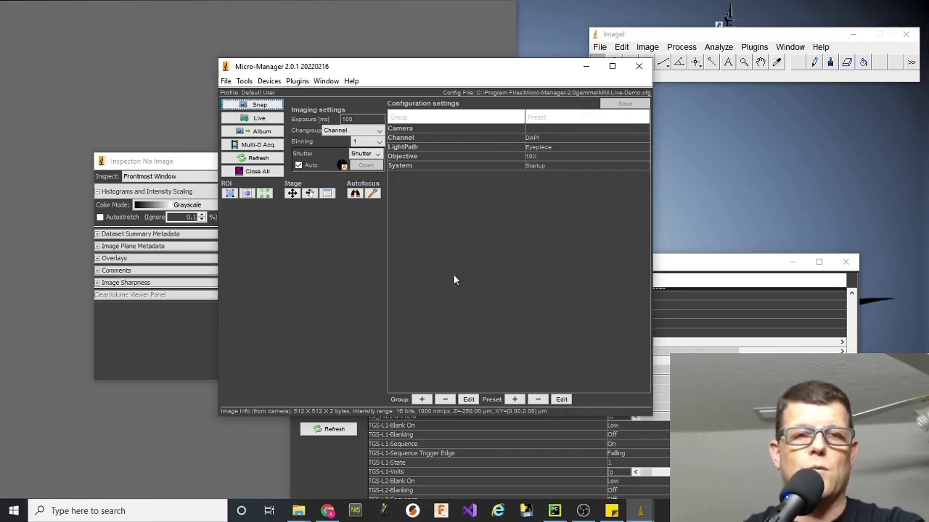
Step: Edit the Channel configuration group and include the TS_TTL1-8-State property in it
left_click(421, 400)
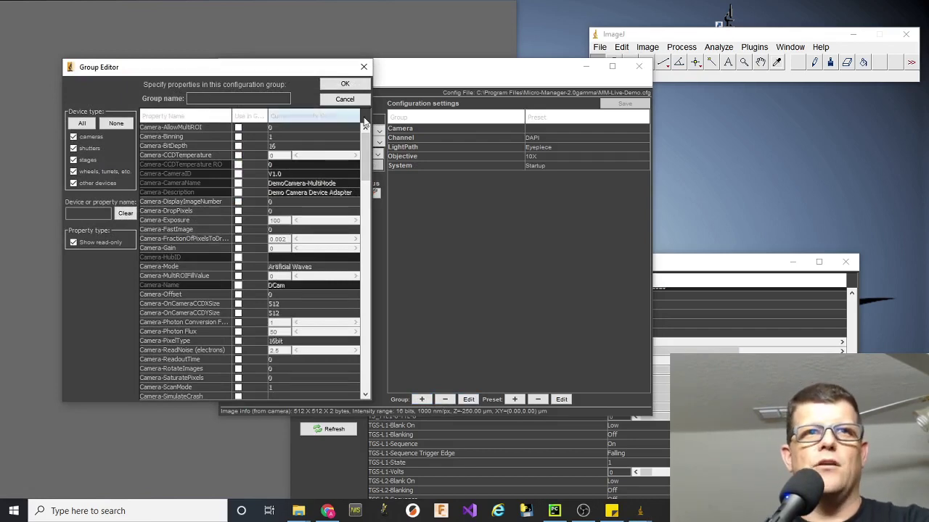
left_click(363, 66)
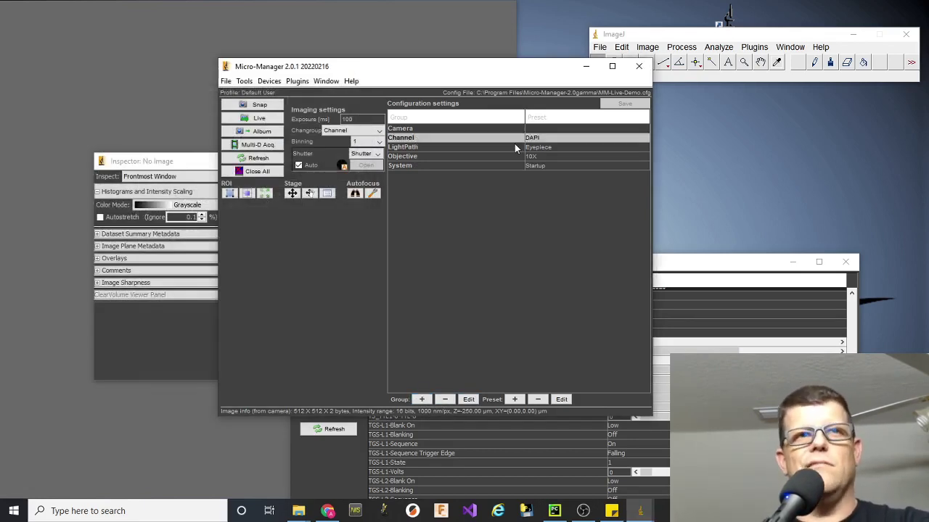
left_click(469, 399)
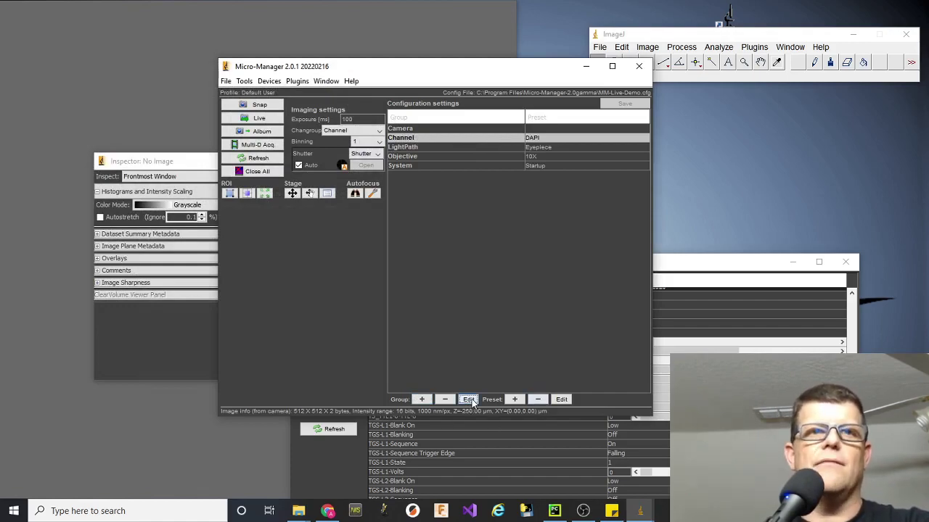
scroll(368, 164, "down", 1)
left_click_drag(368, 163, 392, 206)
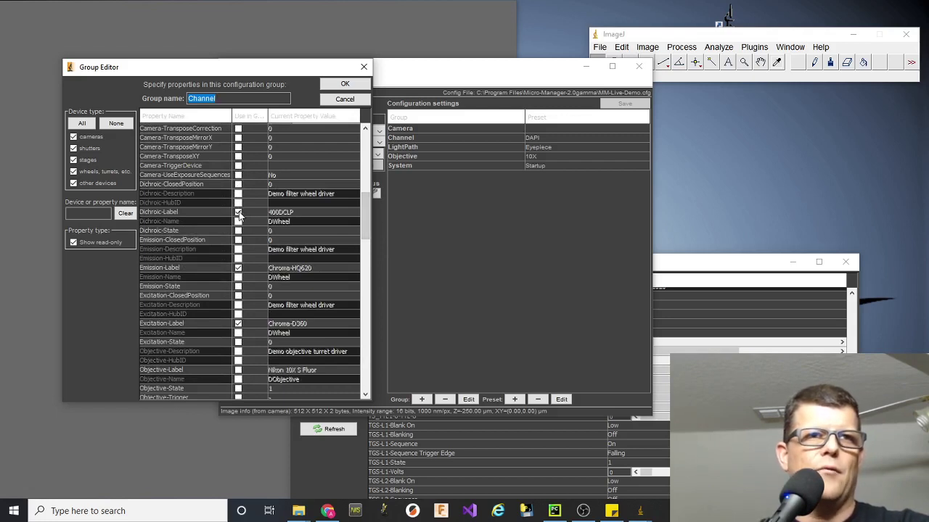
left_click(238, 268)
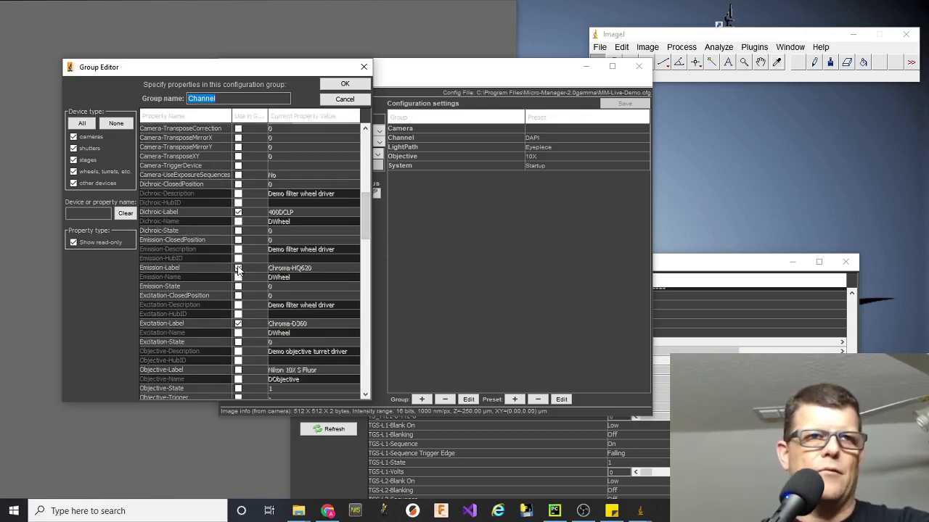
scroll(225, 322, "down", 1)
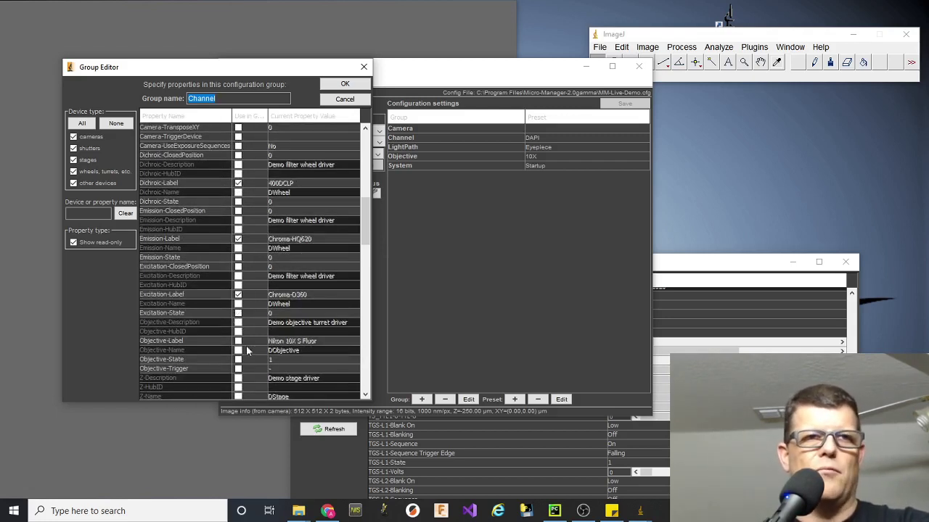
left_click_drag(364, 225, 370, 256)
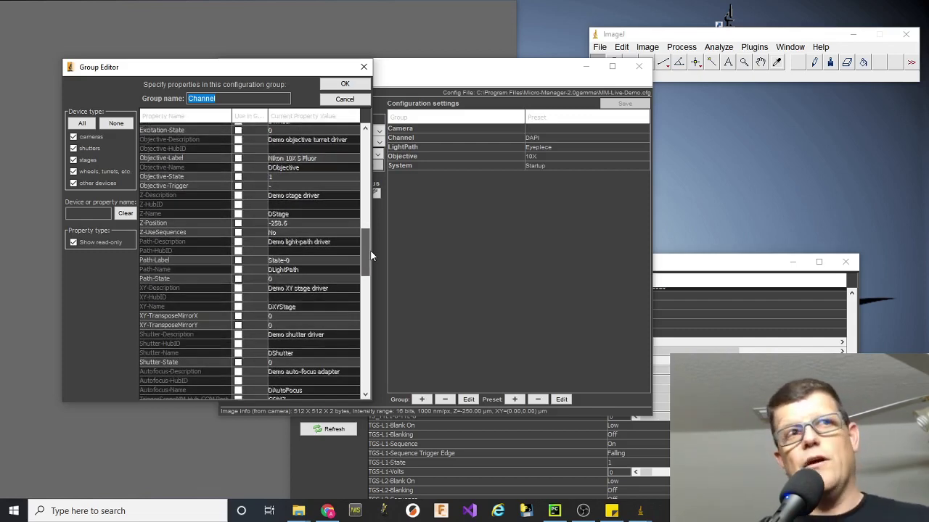
left_click_drag(371, 256, 368, 300)
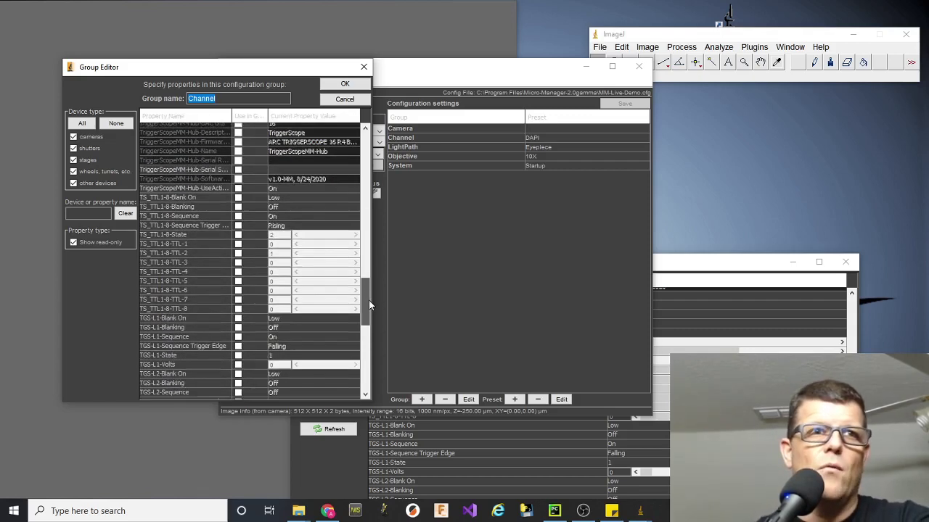
left_click(238, 235)
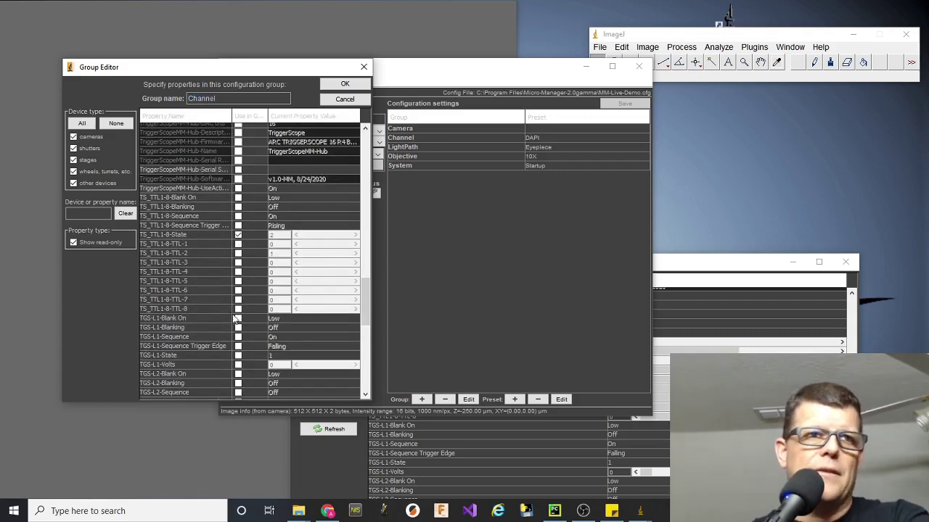
Step: Include TGS-L1-Volts, TGS-L2-Volts, TGS-L3-Volts and TGS-L4-Volts in the Channel group and accept the group changes
scroll(218, 305, "down", 2)
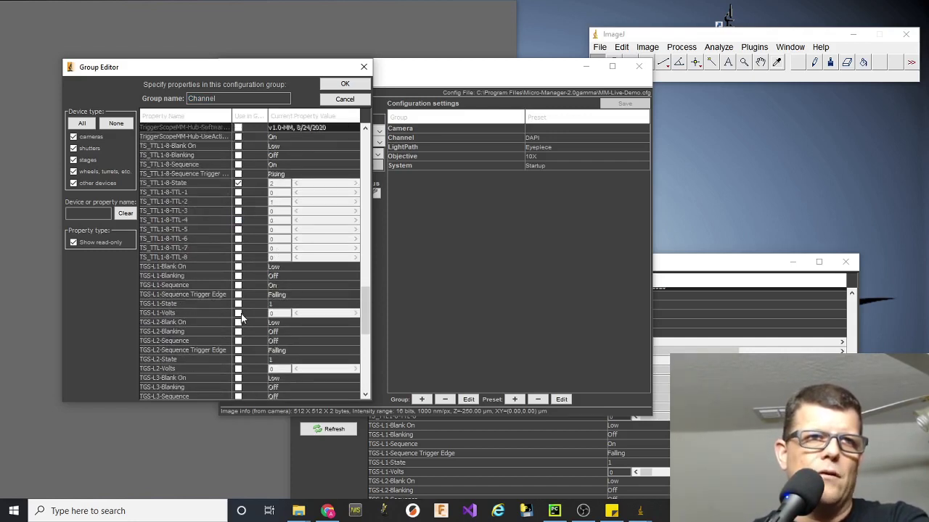
left_click(239, 313)
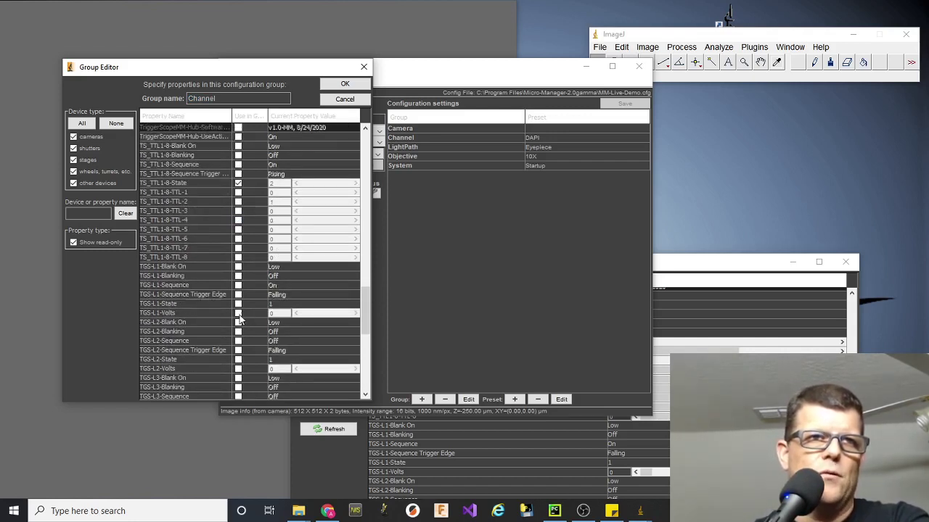
scroll(240, 372, "down", 2)
left_click(240, 366)
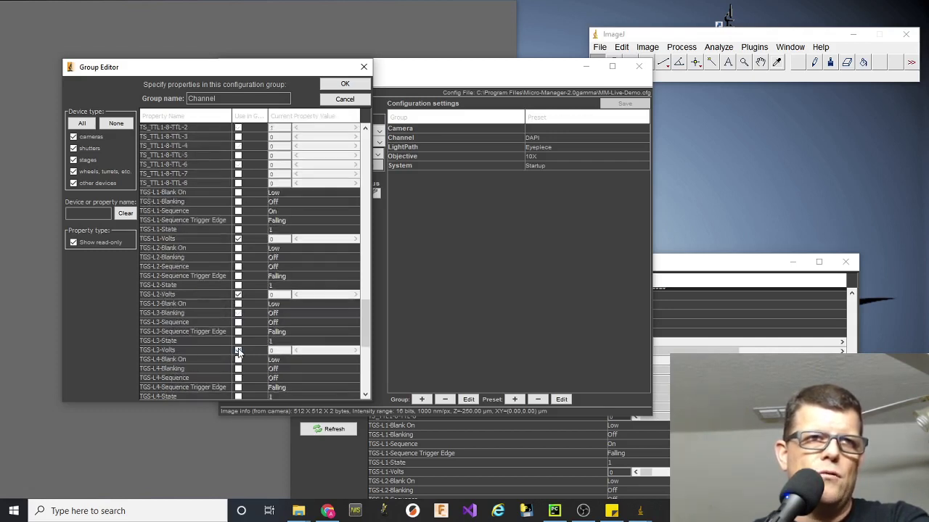
scroll(243, 354, "down", 1)
scroll(242, 354, "down", 2)
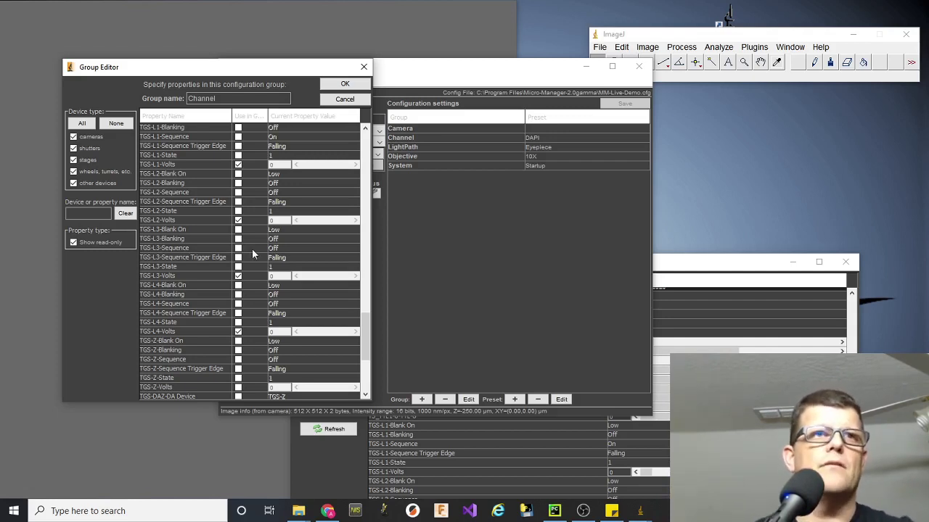
left_click(335, 82)
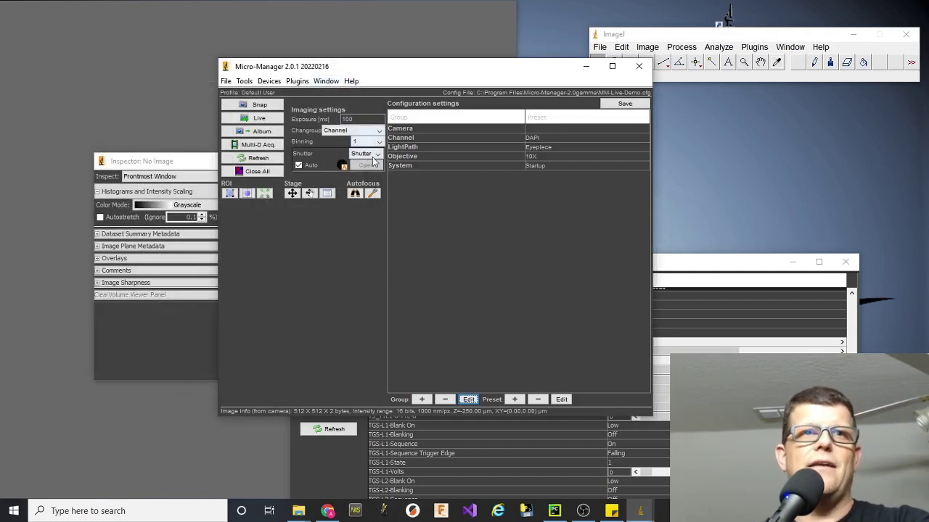
Step: Edit the Channel group's DAPI preset, setting TS_TTL1-8-State to 1 and TGS-L1-Volts to about 1.56
left_click(534, 139)
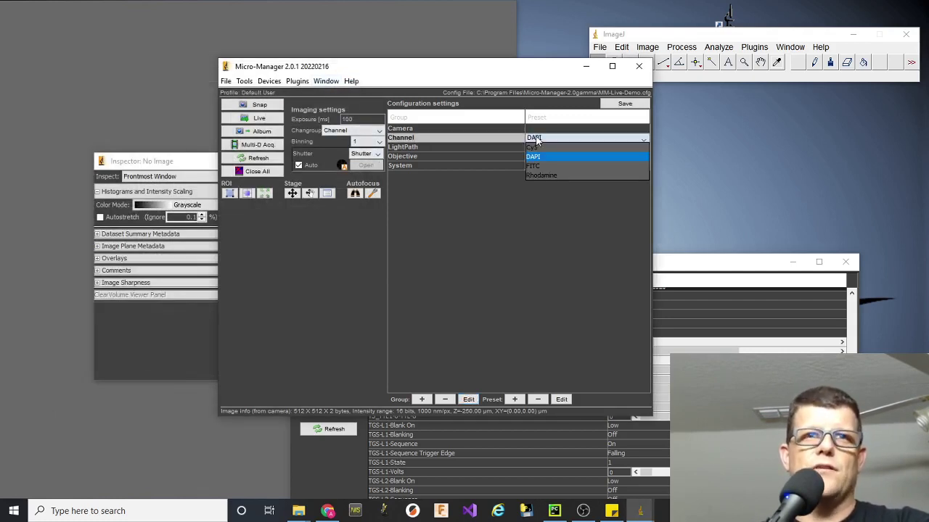
left_click(540, 156)
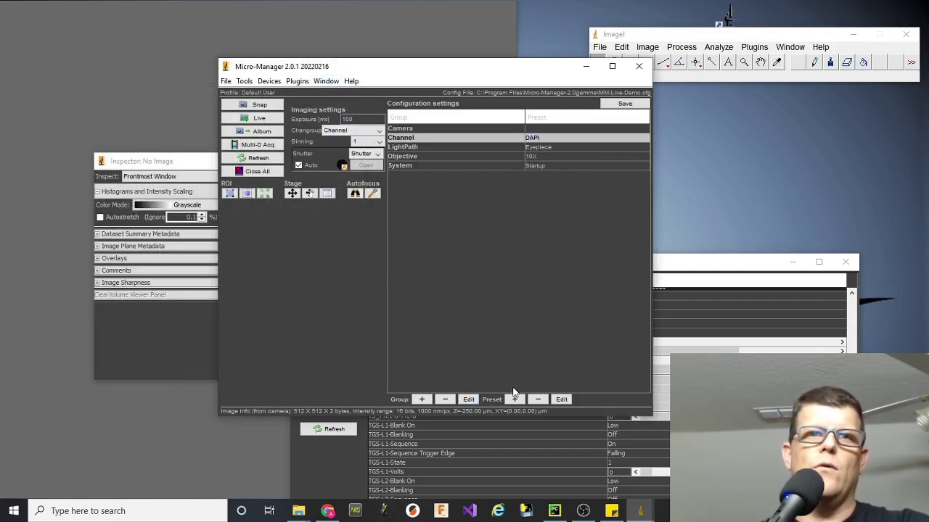
left_click(561, 399)
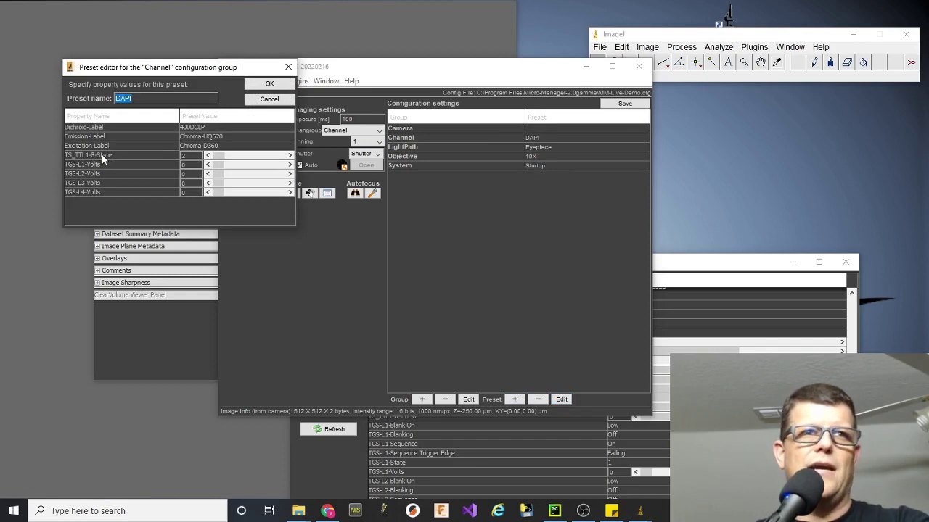
left_click(141, 98)
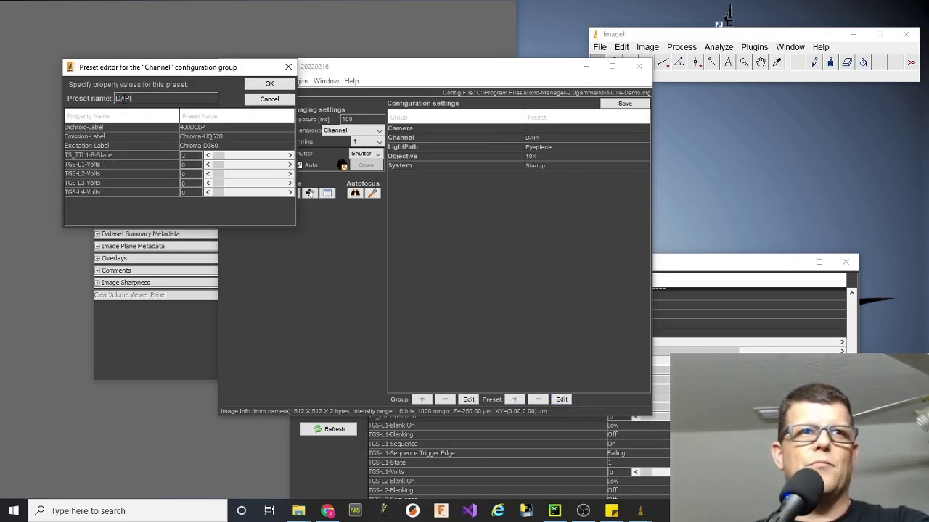
left_click(208, 155)
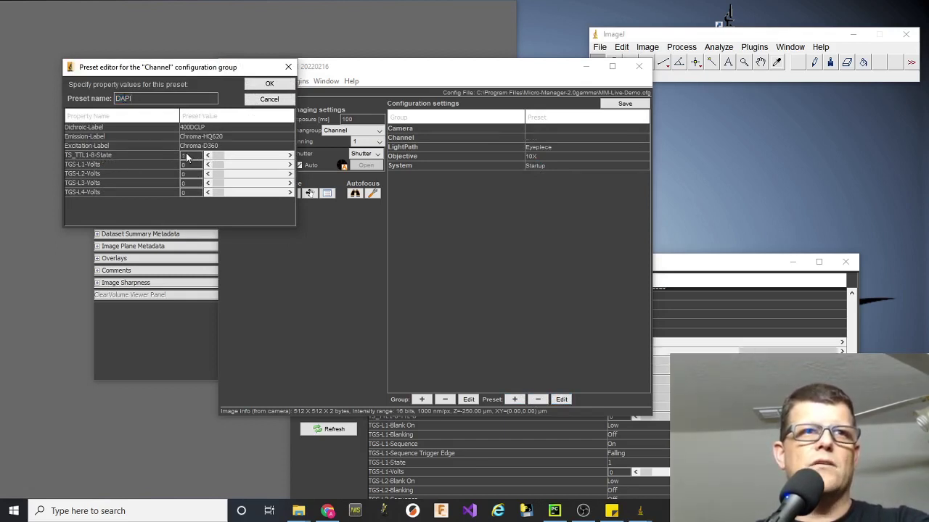
left_click_drag(213, 166, 237, 165)
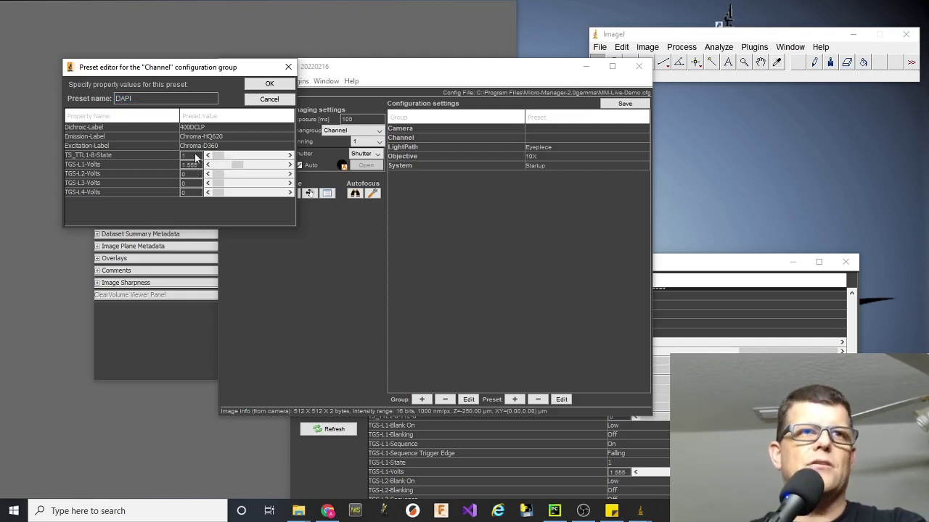
left_click(268, 84)
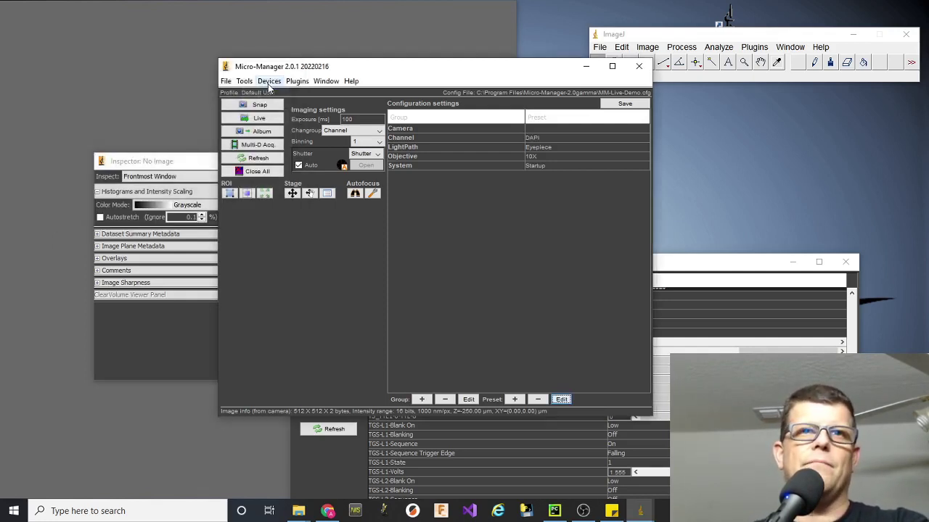
Step: Switch the Channel preset to FITC and back to DAPI, and review the property values stored in the DAPI preset
left_click(533, 138)
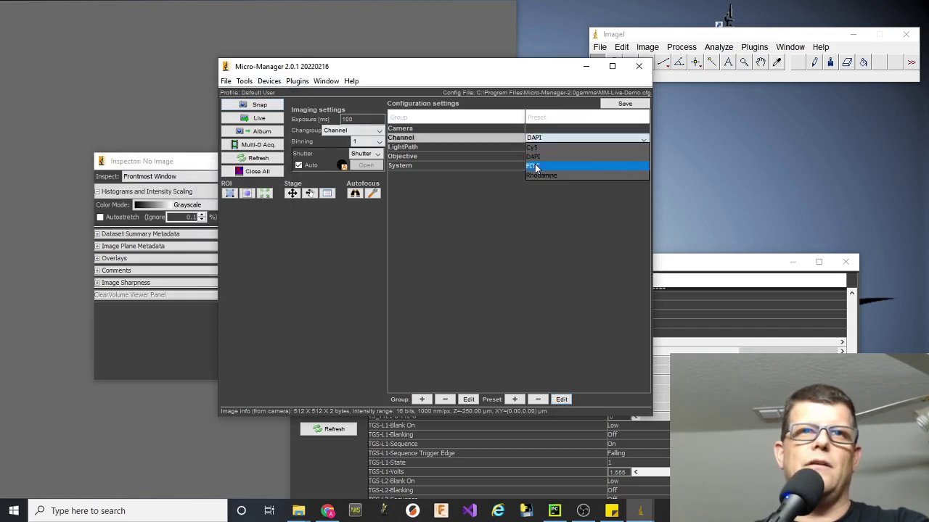
left_click(536, 168)
left_click(541, 138)
left_click(539, 153)
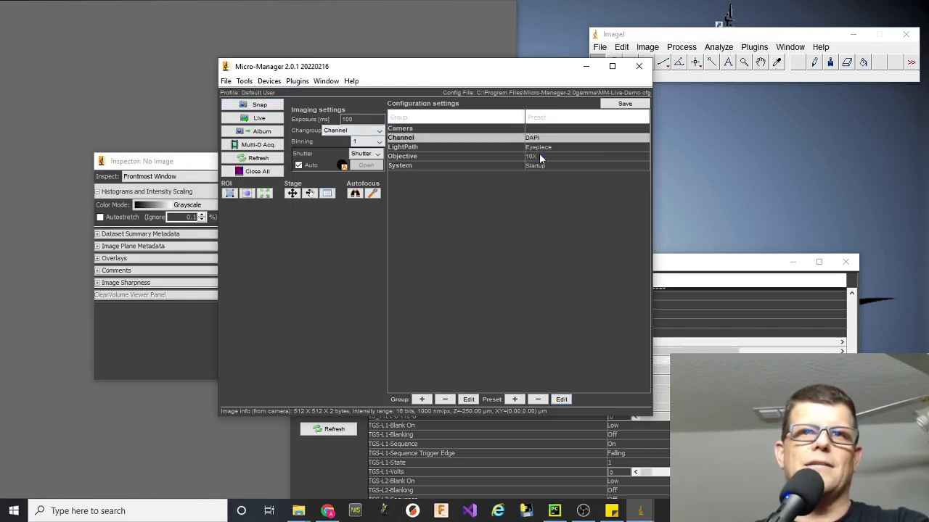
left_click(561, 400)
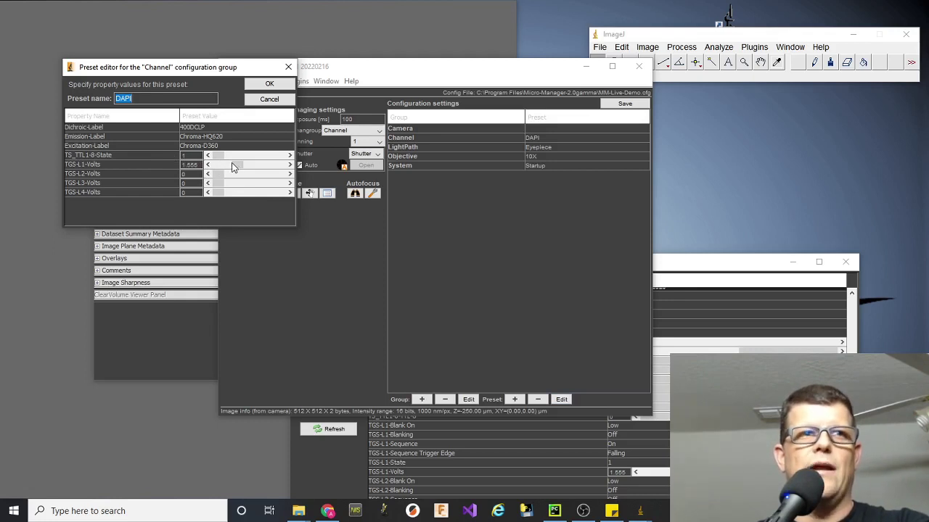
left_click(278, 86)
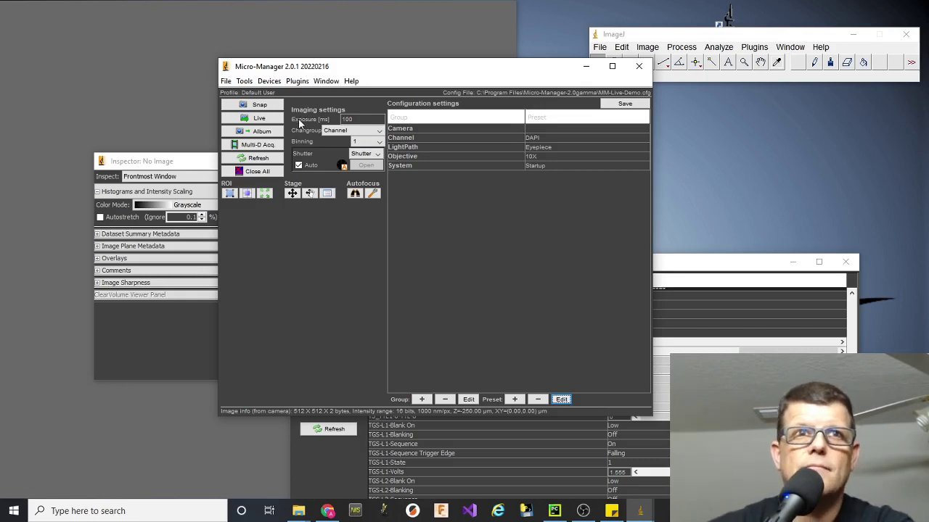
Step: Select the Channel group's Cy5 preset and edit it, setting TGS-L4-Volts to about 2.6 and TS_TTL1-8-State to 8
left_click(554, 137)
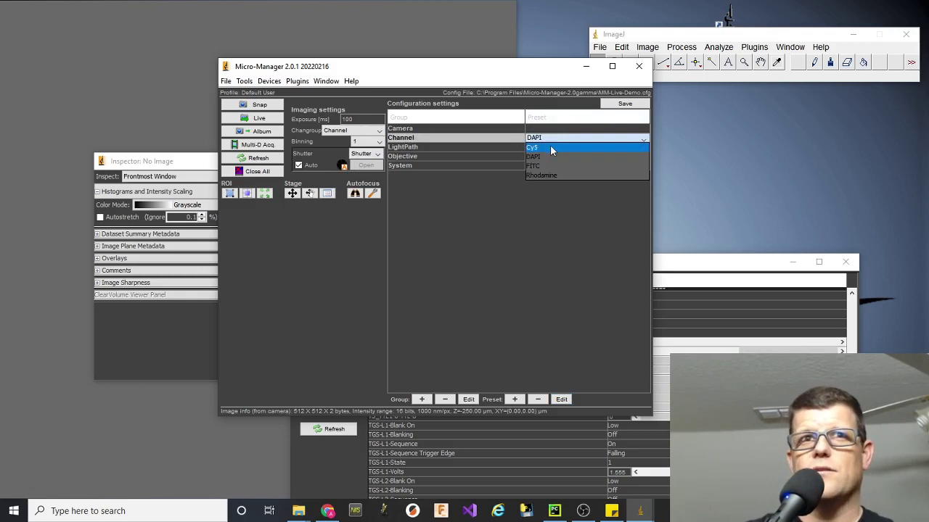
left_click(550, 147)
left_click(561, 400)
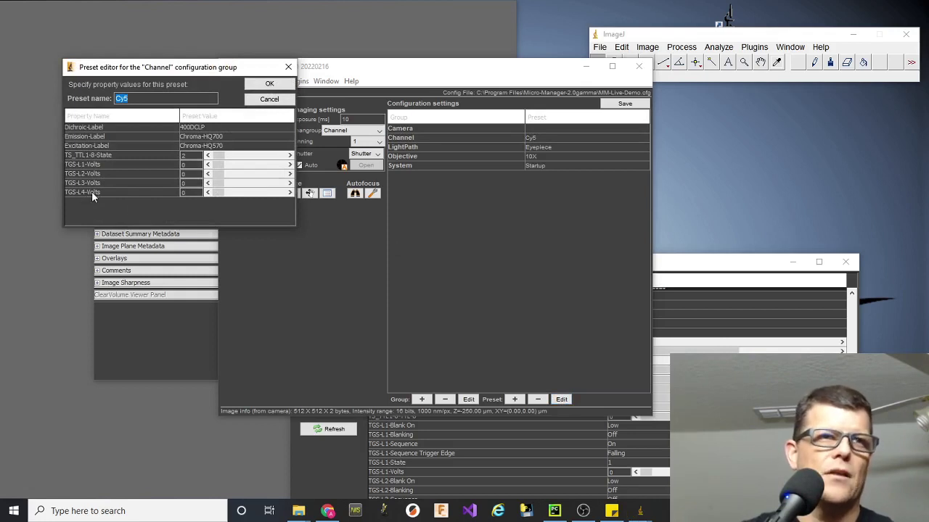
left_click_drag(241, 192, 250, 192)
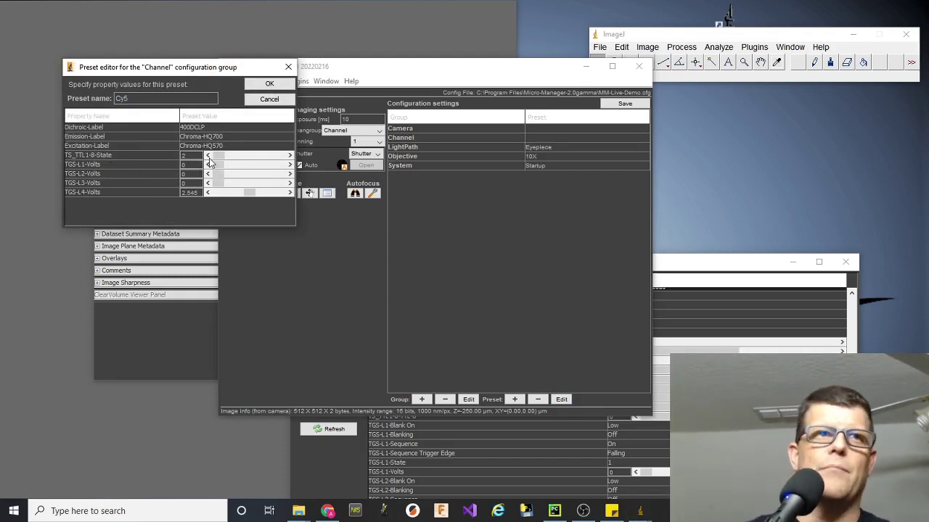
left_click(290, 156)
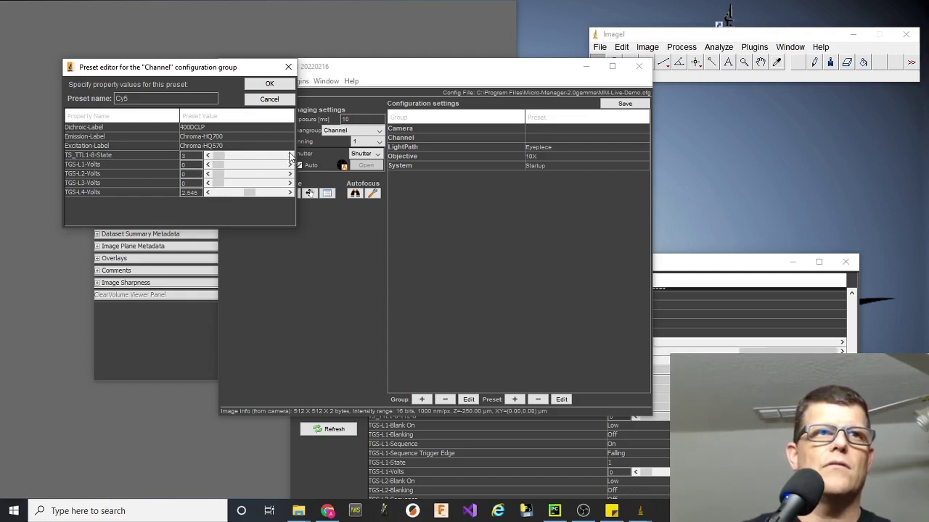
left_click(289, 156)
left_click(289, 156)
left_click(290, 156)
left_click(290, 156)
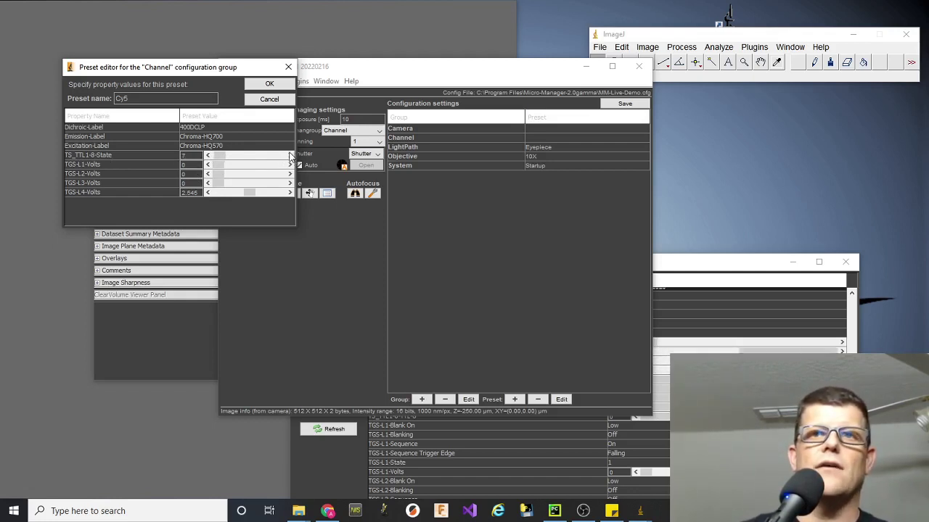
left_click(290, 156)
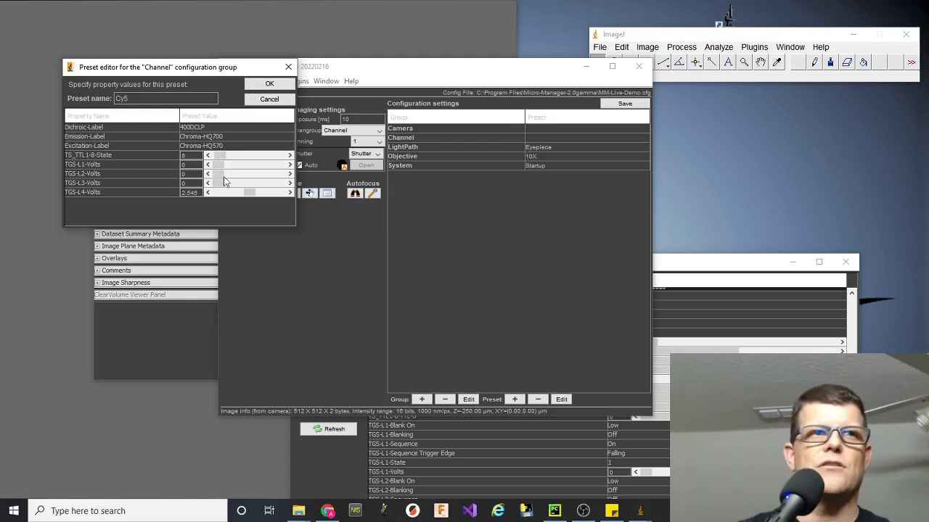
left_click(269, 84)
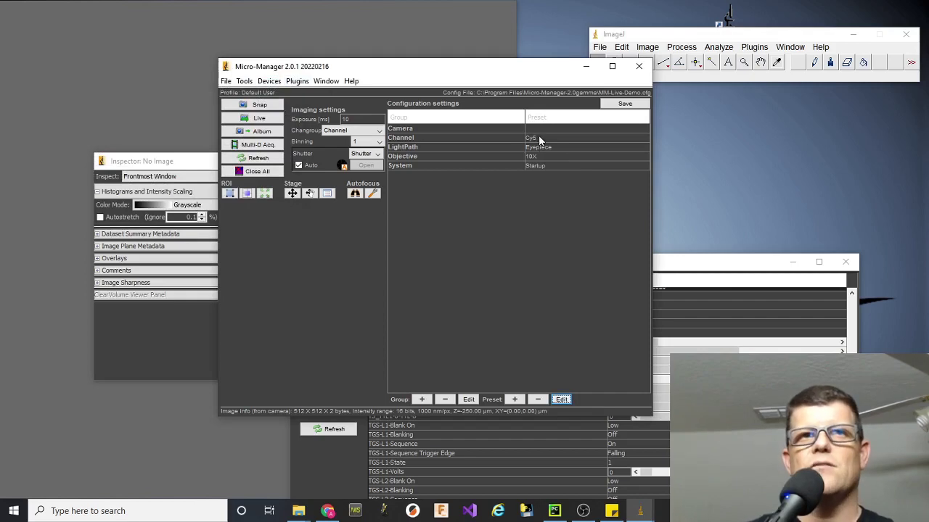
Step: Move the main window clear of the preview, snap test images with the Cy5 and DAPI presets, and close the preview
left_click_drag(518, 72, 406, 55)
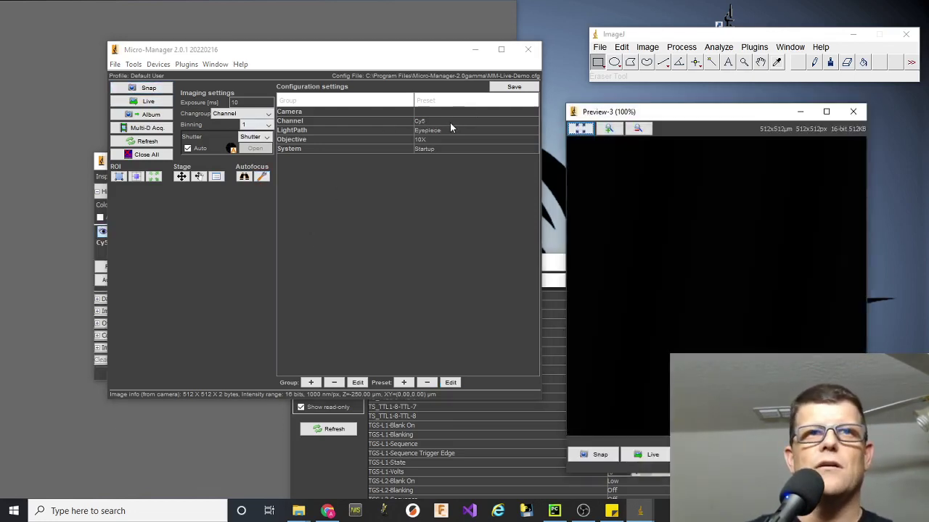
left_click(450, 121)
left_click(440, 140)
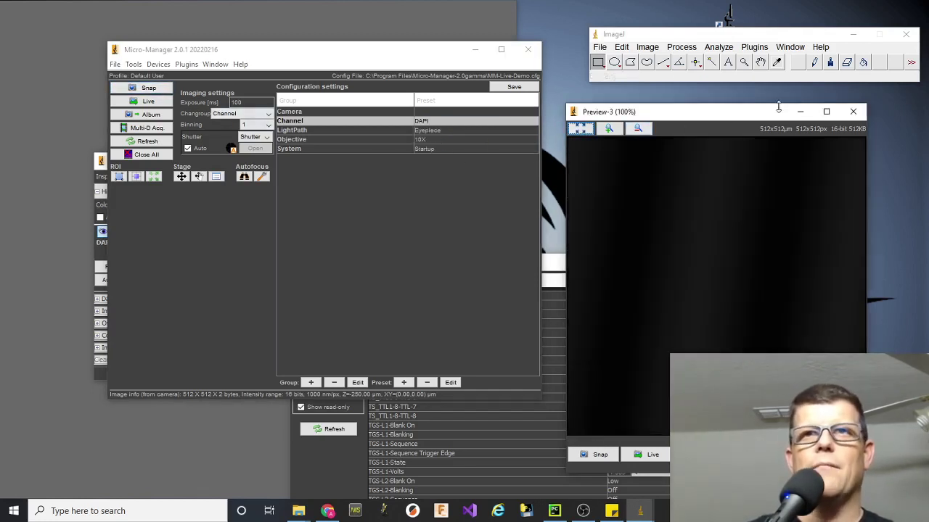
left_click(852, 111)
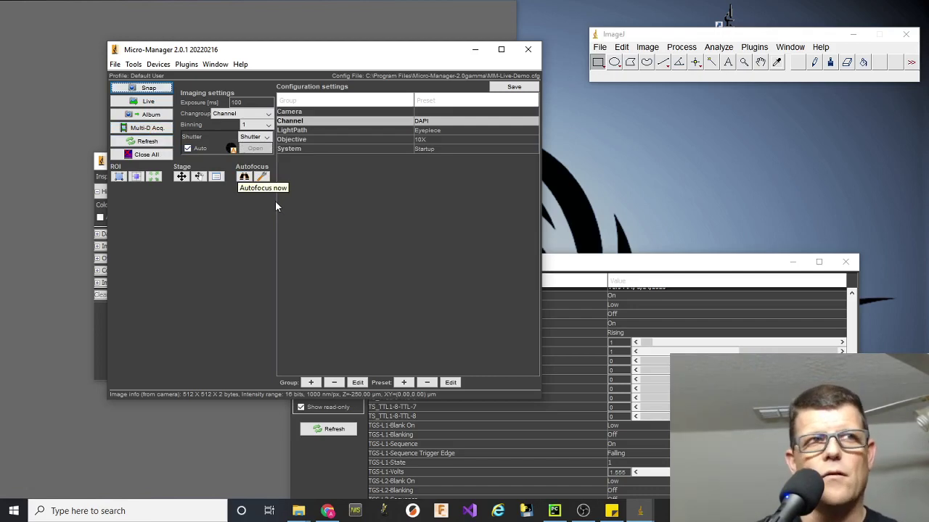
Step: Edit the Channel group to exclude TGS-L1-Volts, TGS-L2-Volts, TGS-L3-Volts and TGS-L4-Volts from its properties
left_click(418, 119)
left_click(358, 382)
left_click(357, 383)
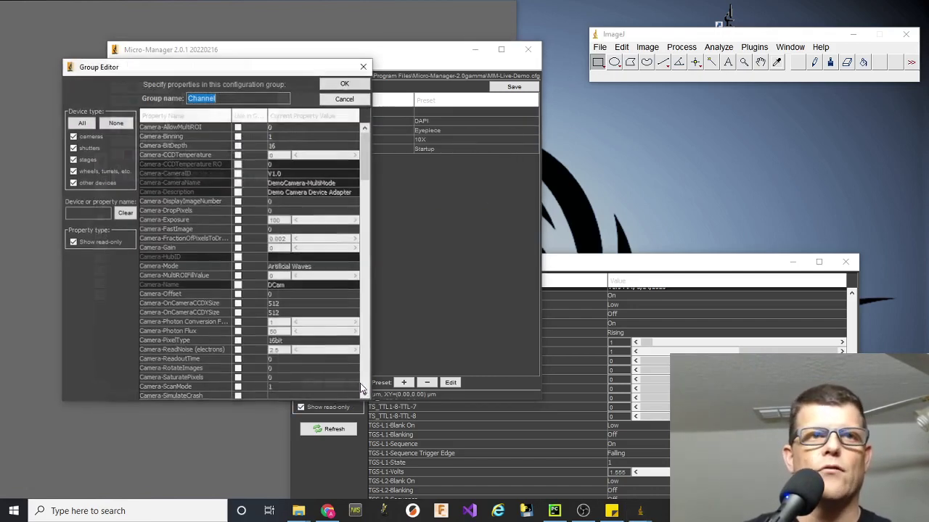
scroll(310, 299, "down", 15)
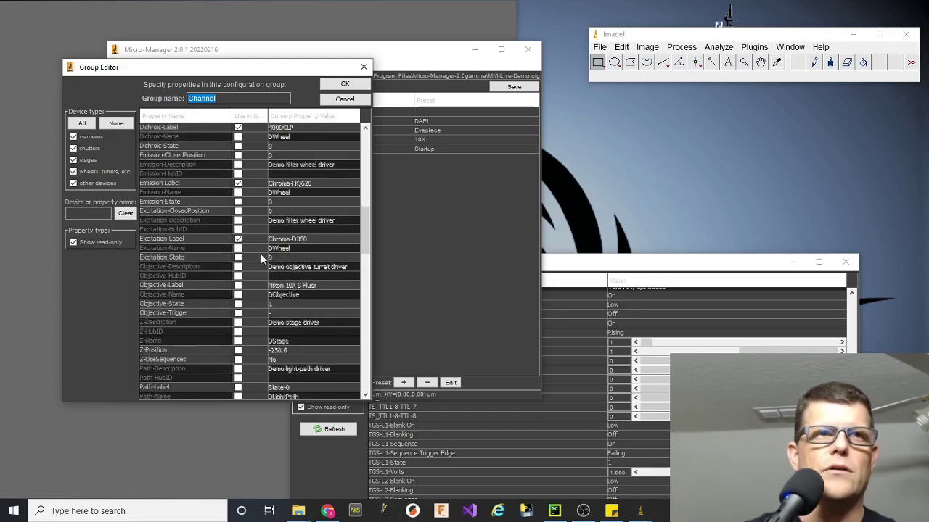
scroll(246, 247, "down", 20)
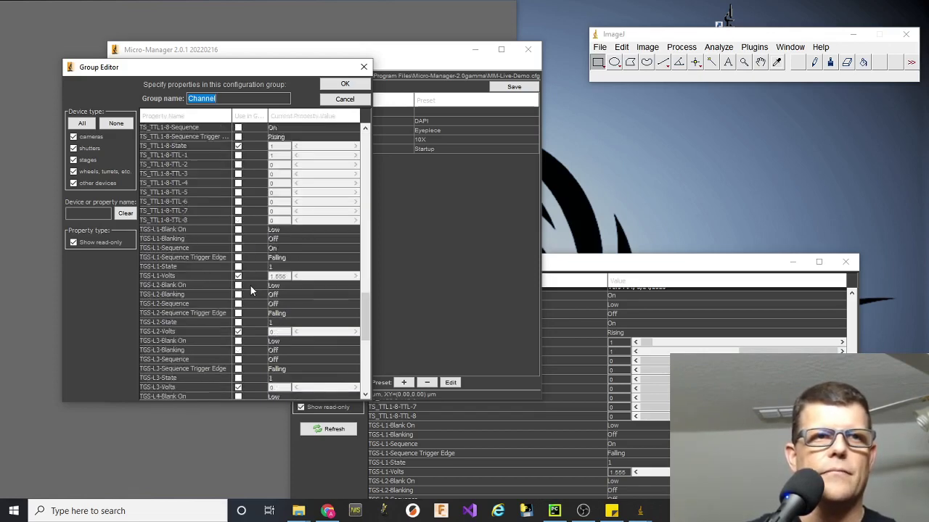
left_click(238, 220)
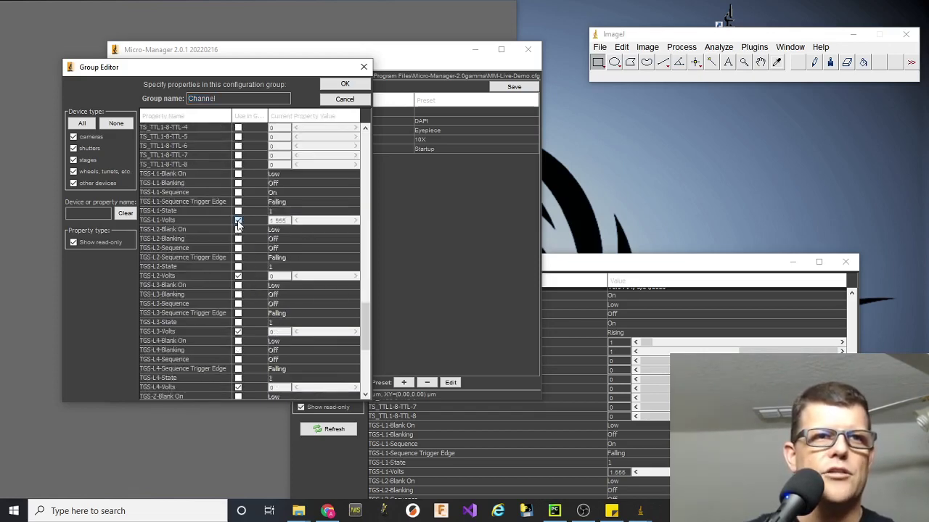
left_click(238, 279)
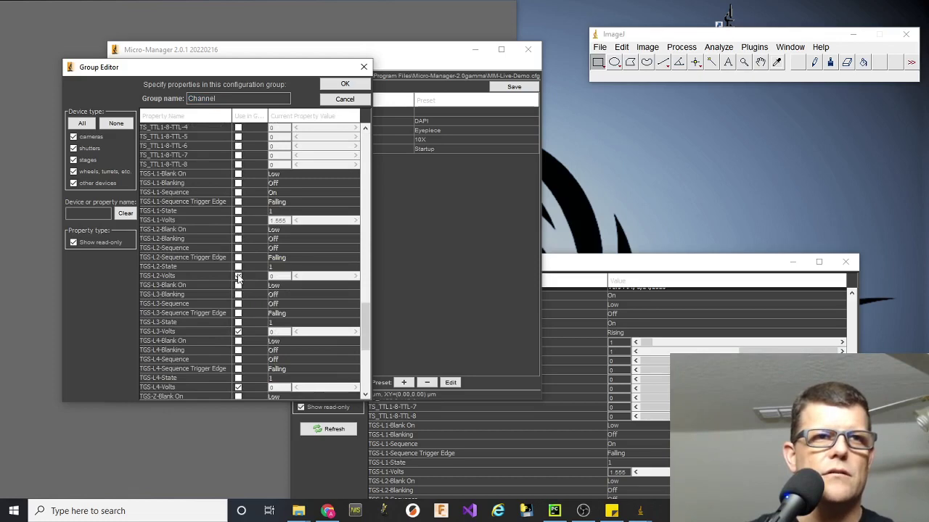
left_click(238, 333)
left_click(238, 387)
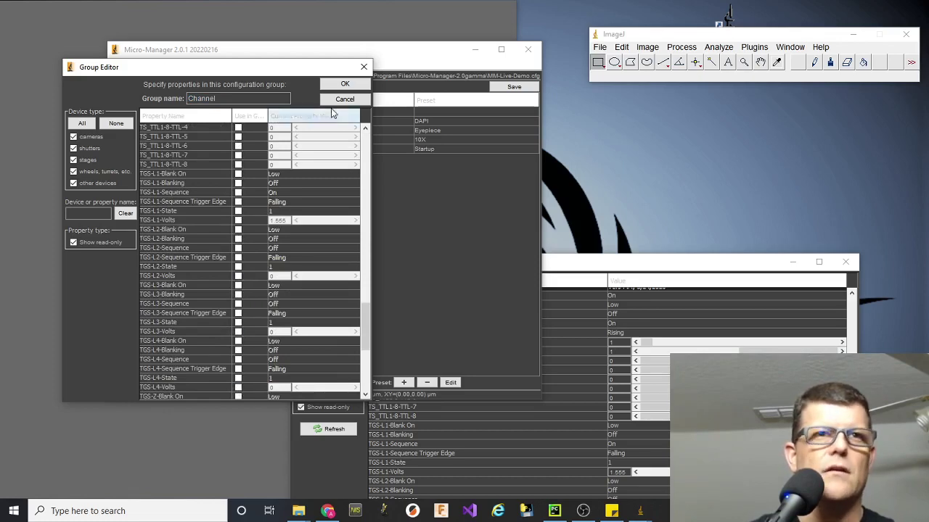
left_click(345, 85)
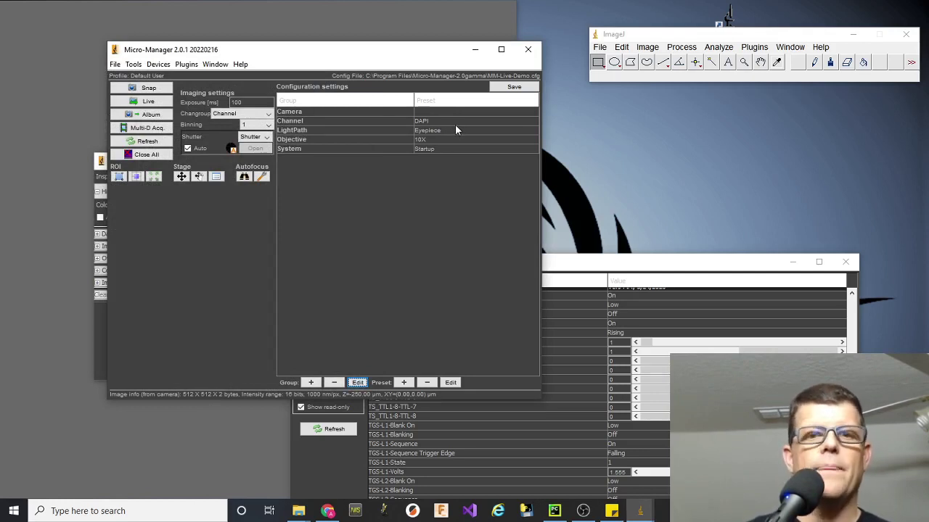
Step: Create a configuration group named DAPI-Power that contains only the TGS-L1-Volts property
mouse_move(456, 128)
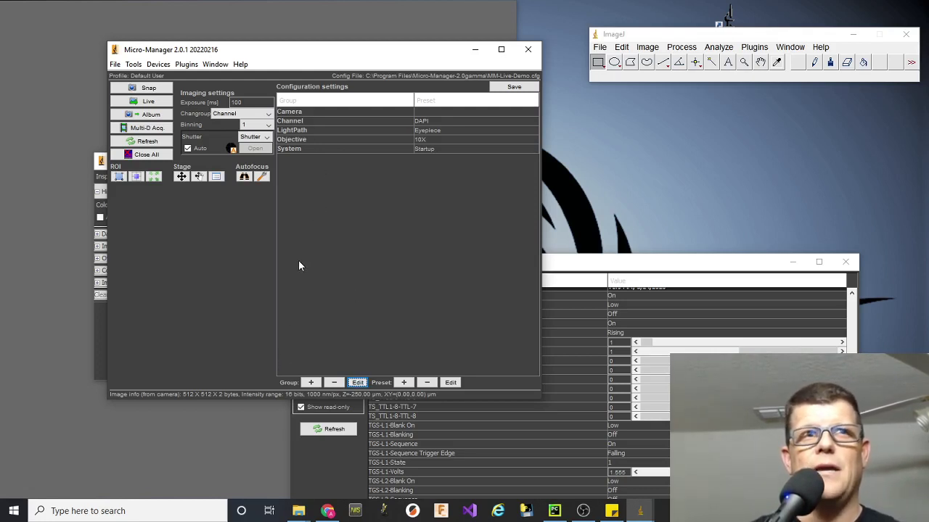
left_click(310, 382)
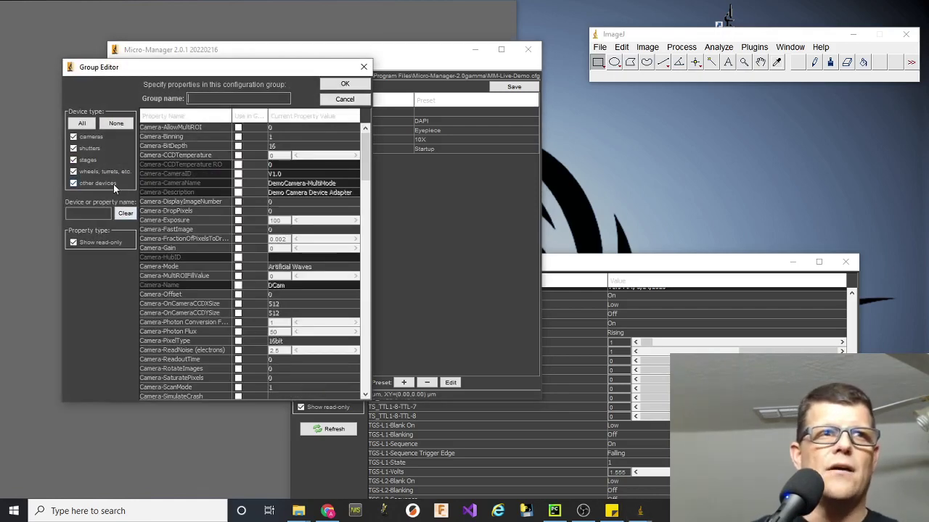
scroll(252, 290, "down", 10)
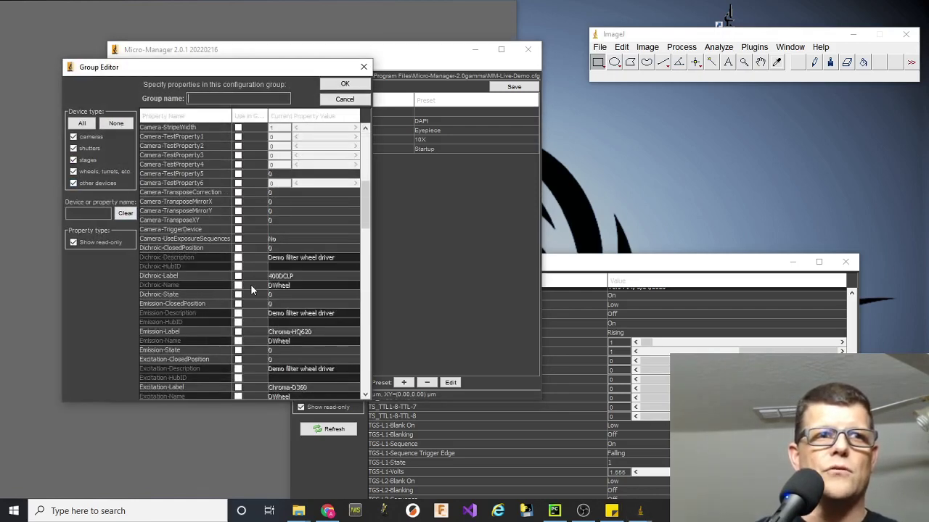
scroll(251, 285, "down", 15)
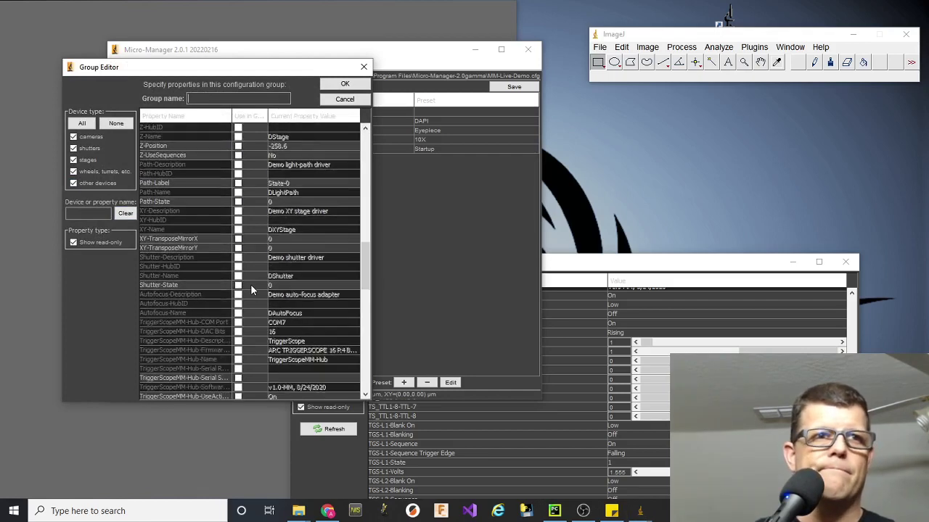
scroll(250, 289, "down", 15)
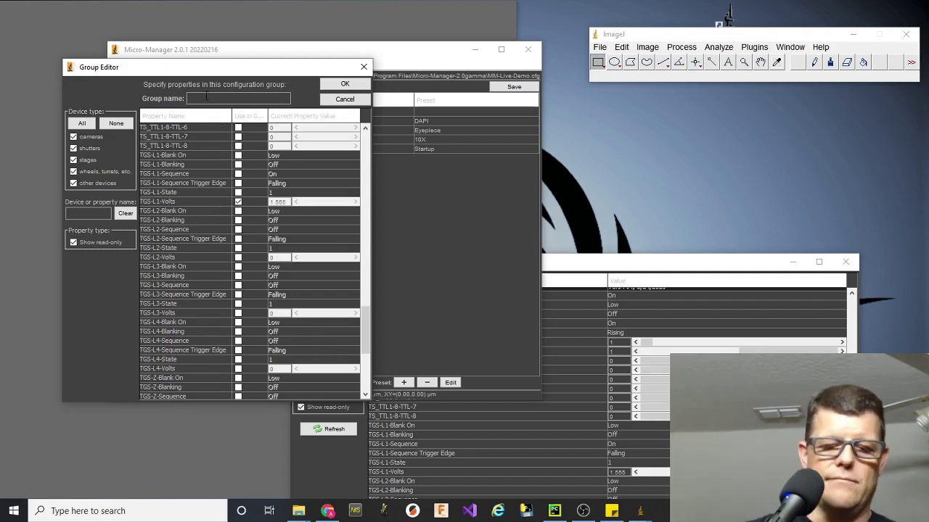
type("DAPI")
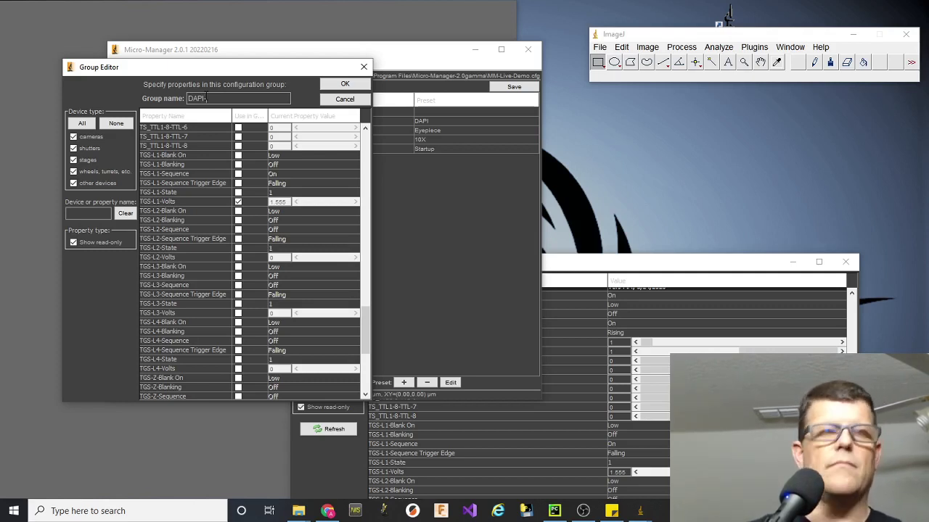
type("-Power")
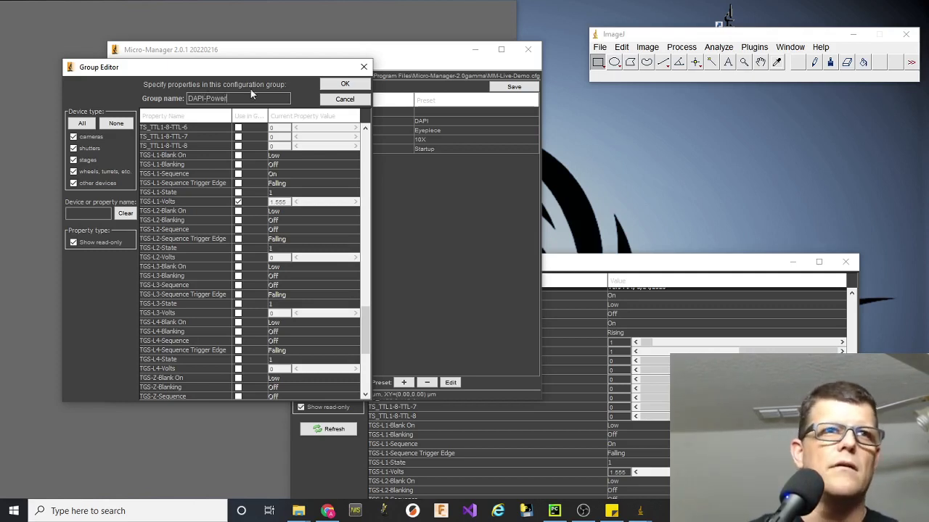
left_click(345, 85)
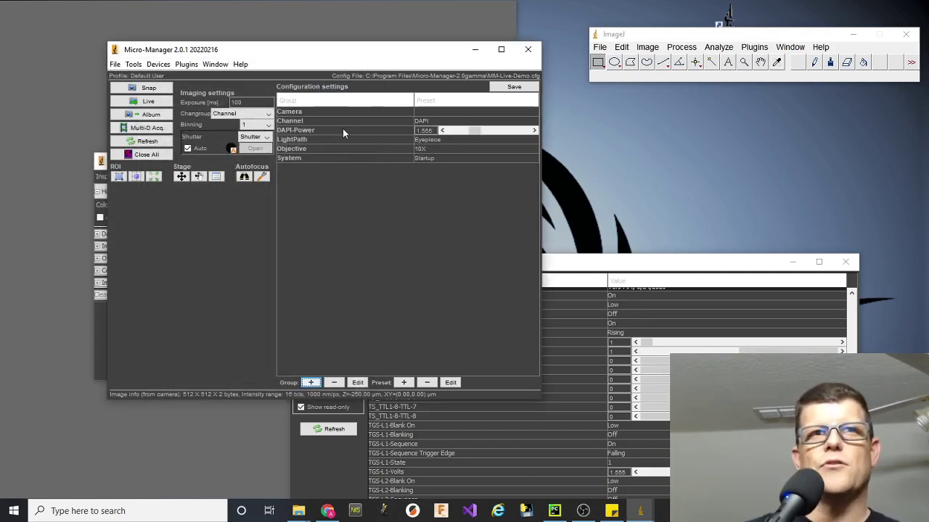
Step: Rename the DAPI-Power configuration group to L1-Power
left_click(292, 131)
left_click(357, 383)
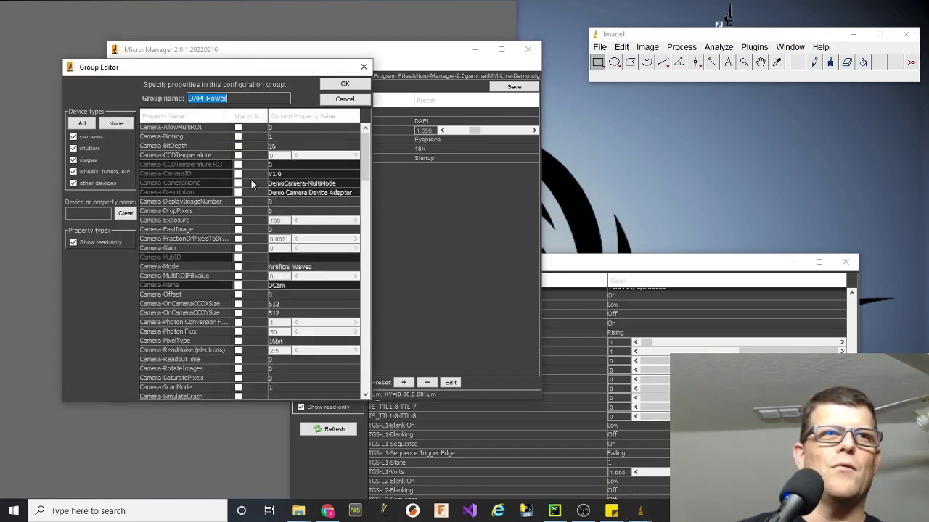
left_click(232, 98)
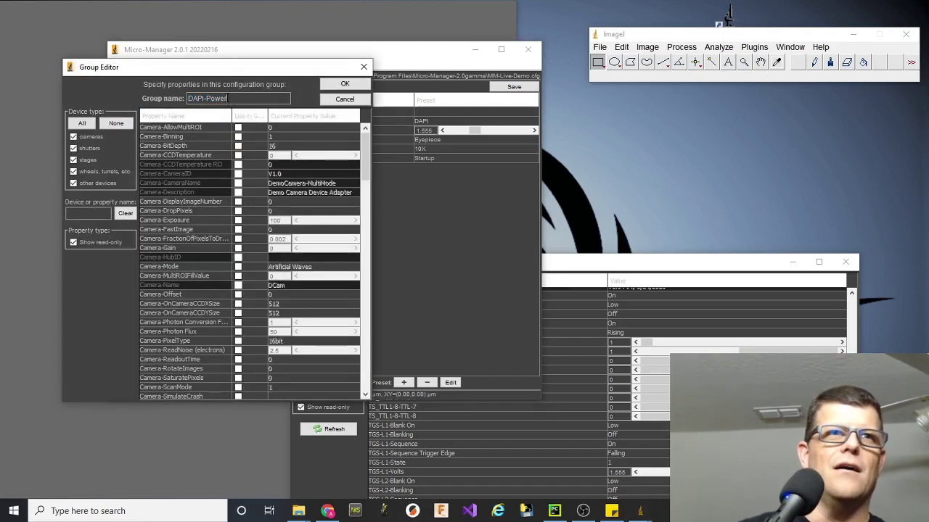
triple_click(232, 99)
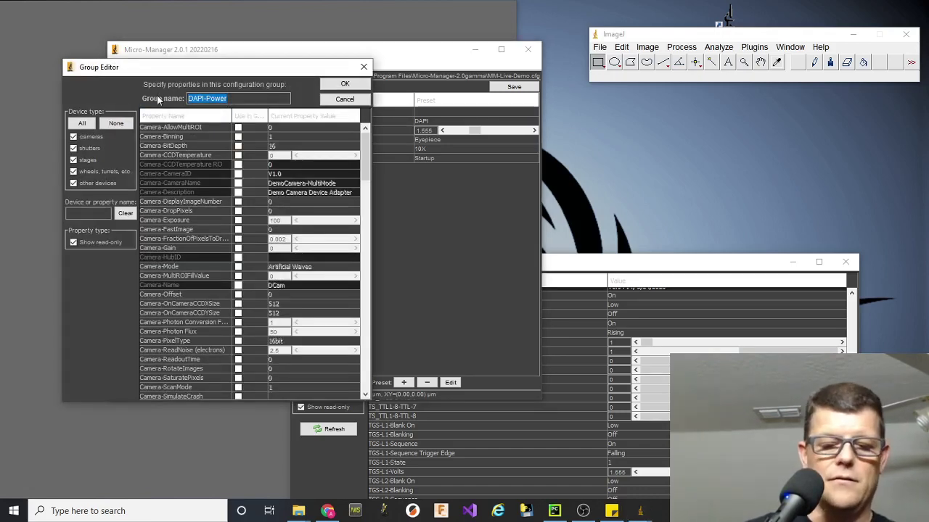
type("L1-P")
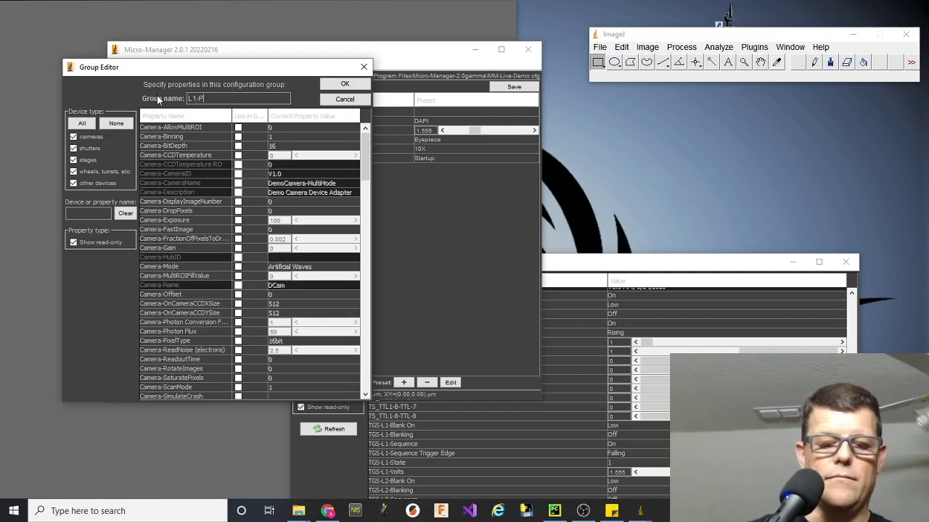
type("ower")
key("Return")
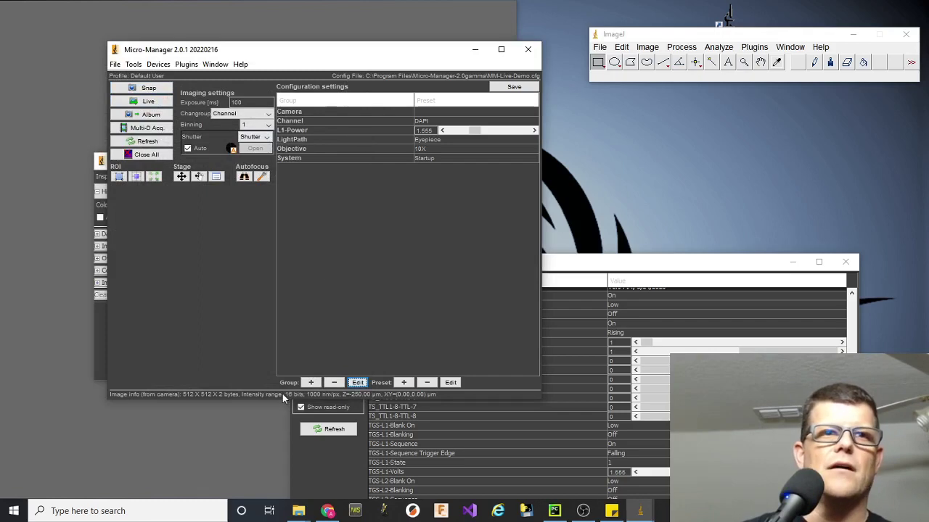
Step: Create another configuration group named L2-Power that contains only the TGS-L2-Volts property
left_click(310, 382)
scroll(333, 278, "down", 15)
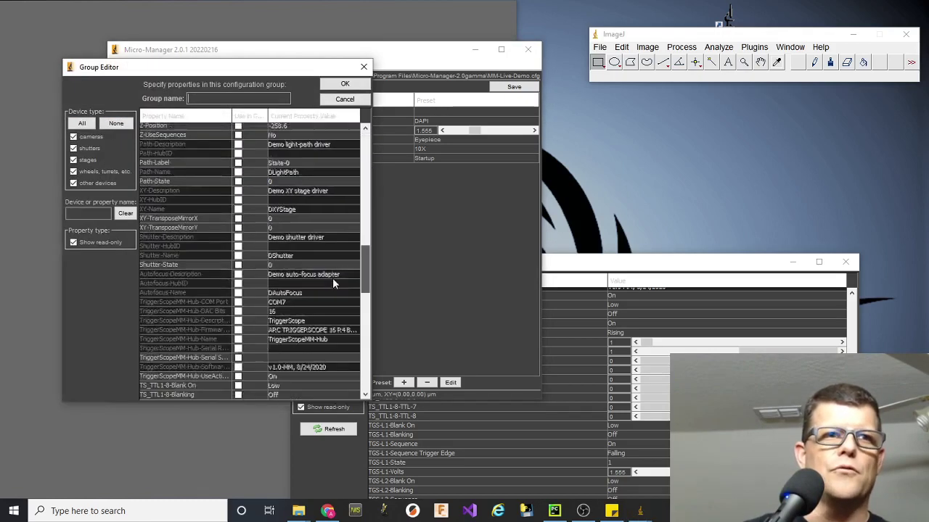
scroll(330, 352, "down", 5)
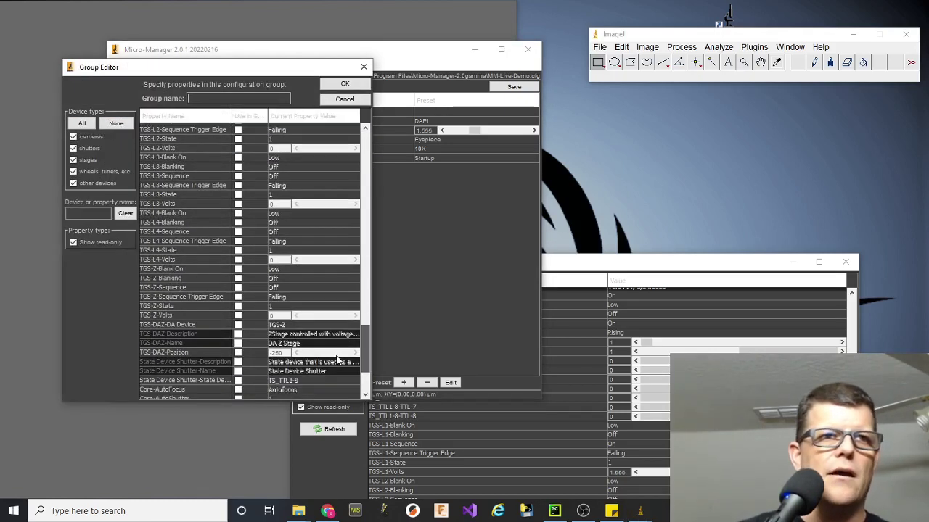
scroll(338, 378, "up", 5)
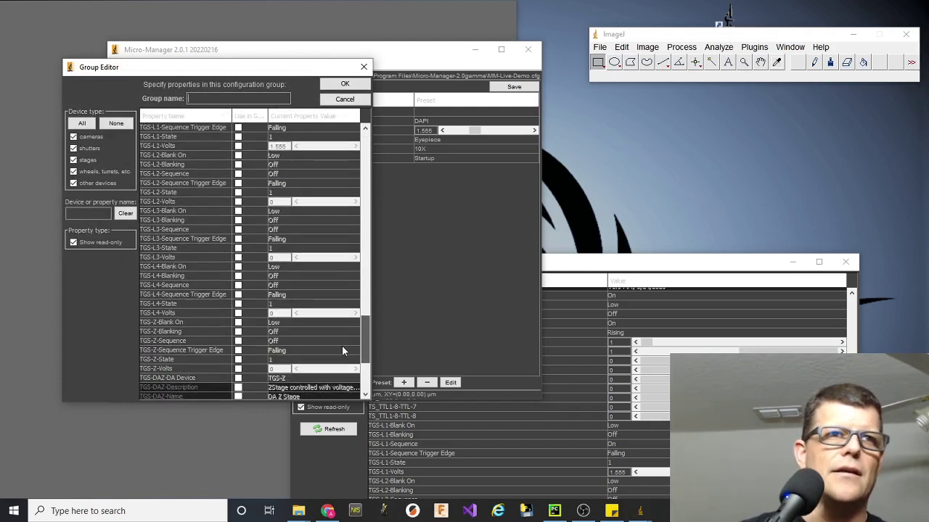
left_click(238, 201)
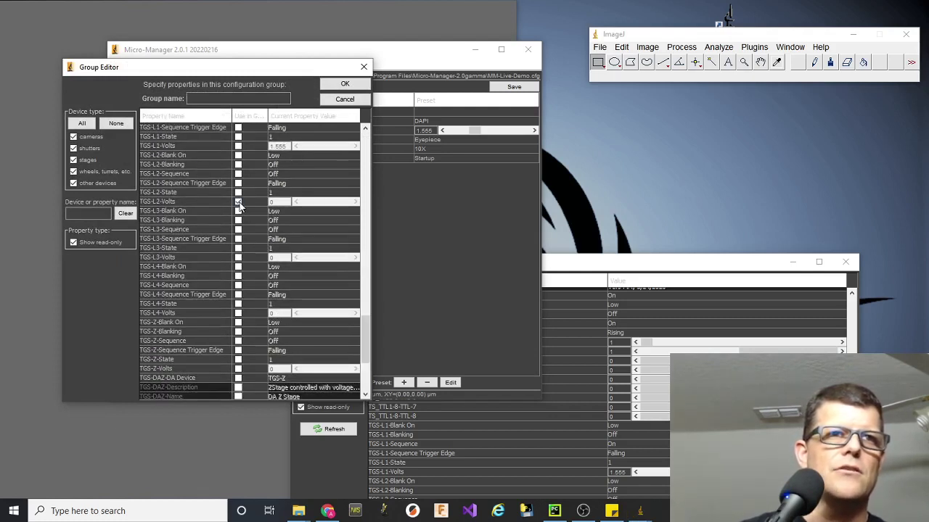
left_click(200, 98)
type("L2-Powe")
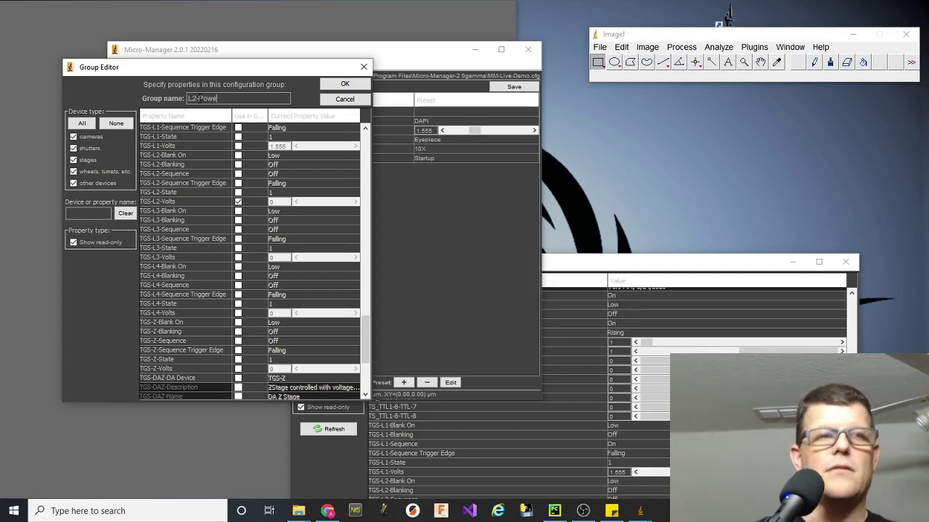
type("r")
key("Return")
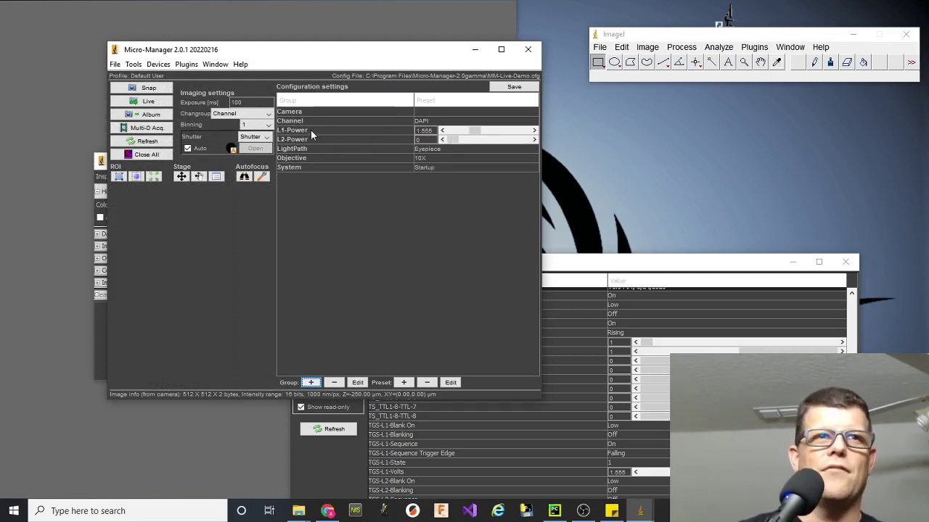
Step: Set the L1-Power group to about 2.6 and the L2-Power group to 1.3
mouse_move(477, 132)
left_mouse_down()
mouse_move(490, 131)
mouse_move(462, 142)
mouse_move(471, 144)
left_mouse_up()
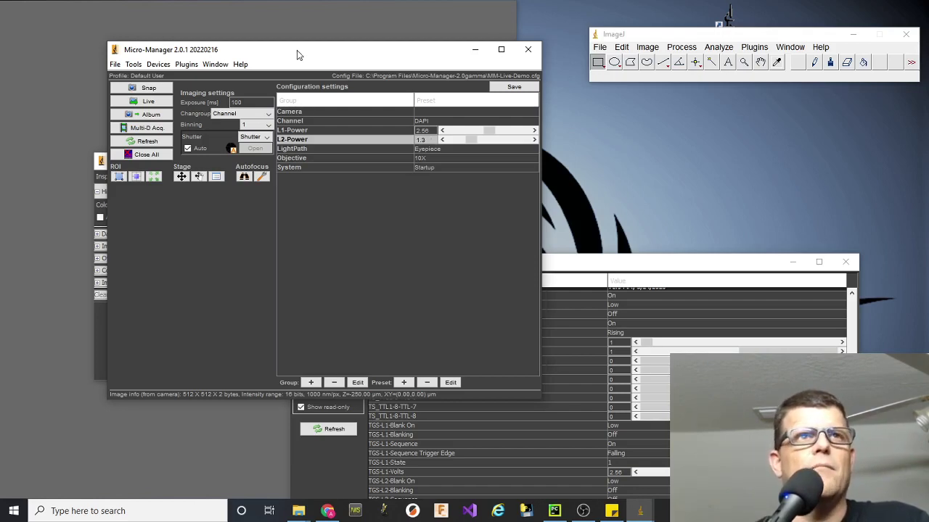
Step: Close the device property browser and move the main window clear of the Inspector and Stage Control windows
left_click_drag(294, 55, 312, 40)
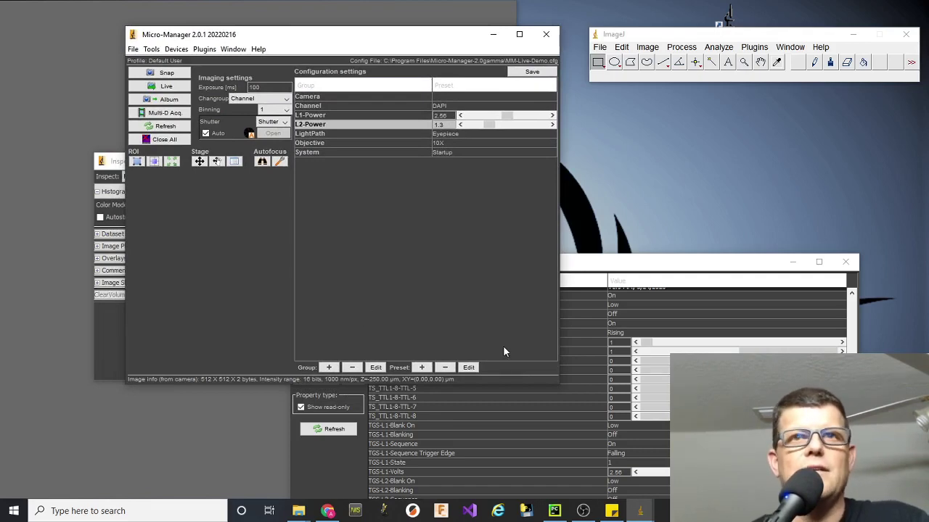
left_click(735, 264)
left_click(845, 261)
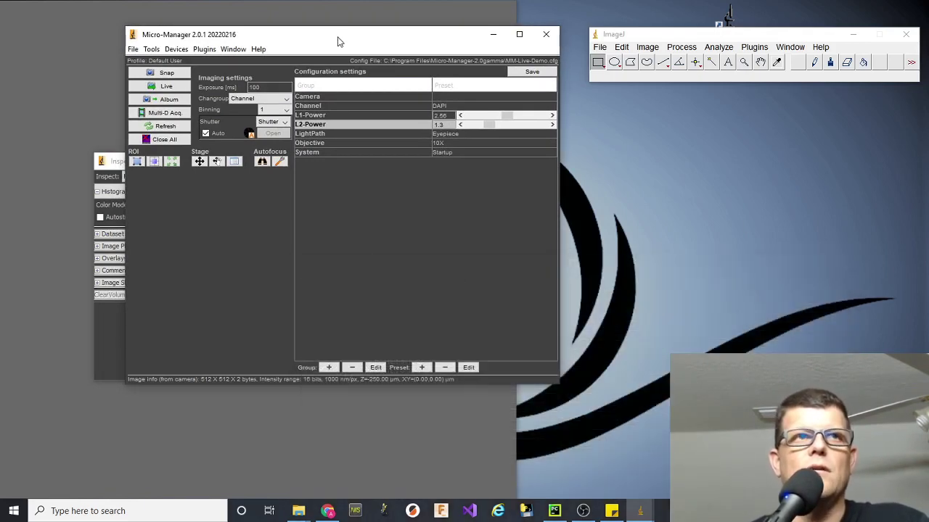
left_click_drag(339, 40, 687, 108)
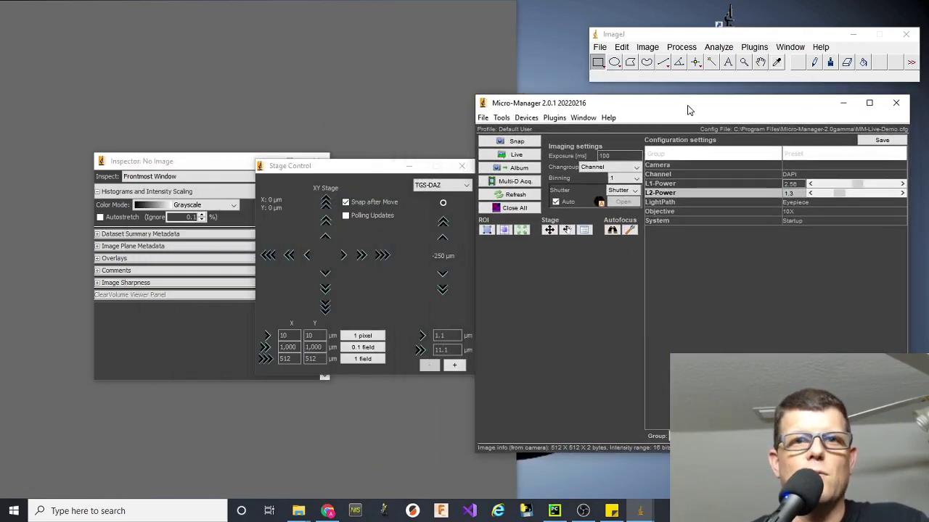
left_click(583, 511)
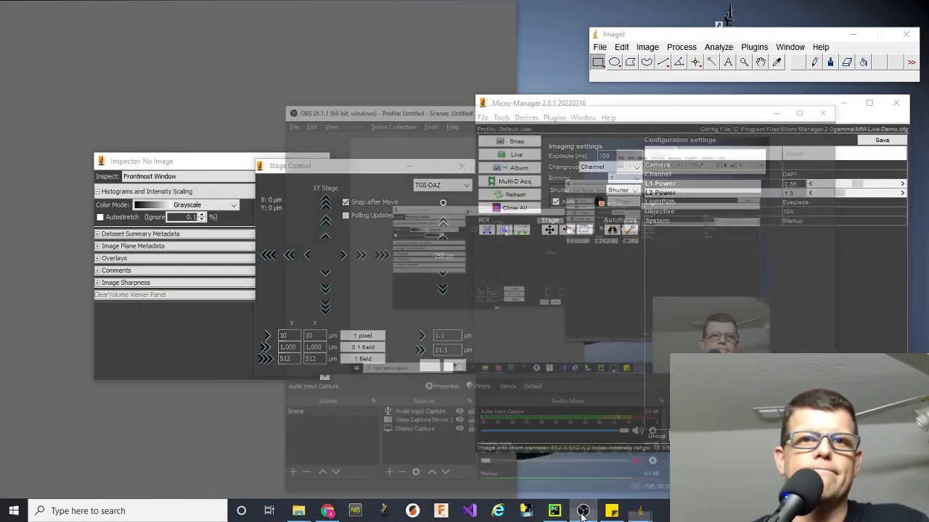